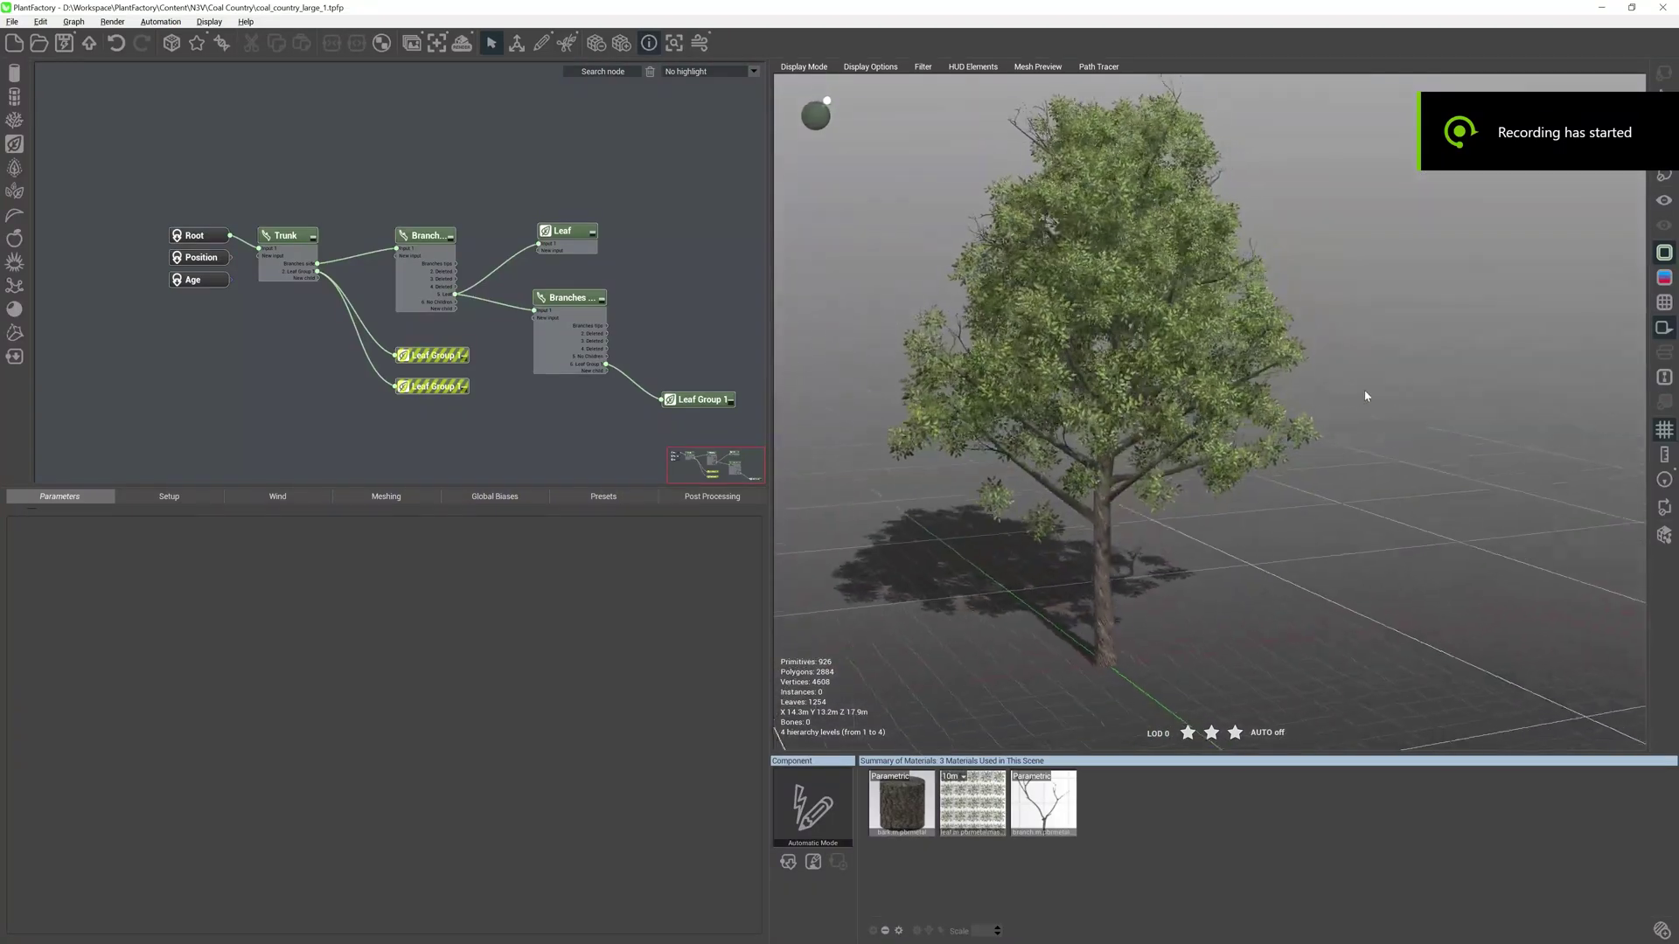
# Step: Examine the tree from several sides, and highlight the main branches attached to the trunk
pyautogui.moveTo(1367, 396); pyautogui.dragTo(1245, 362)
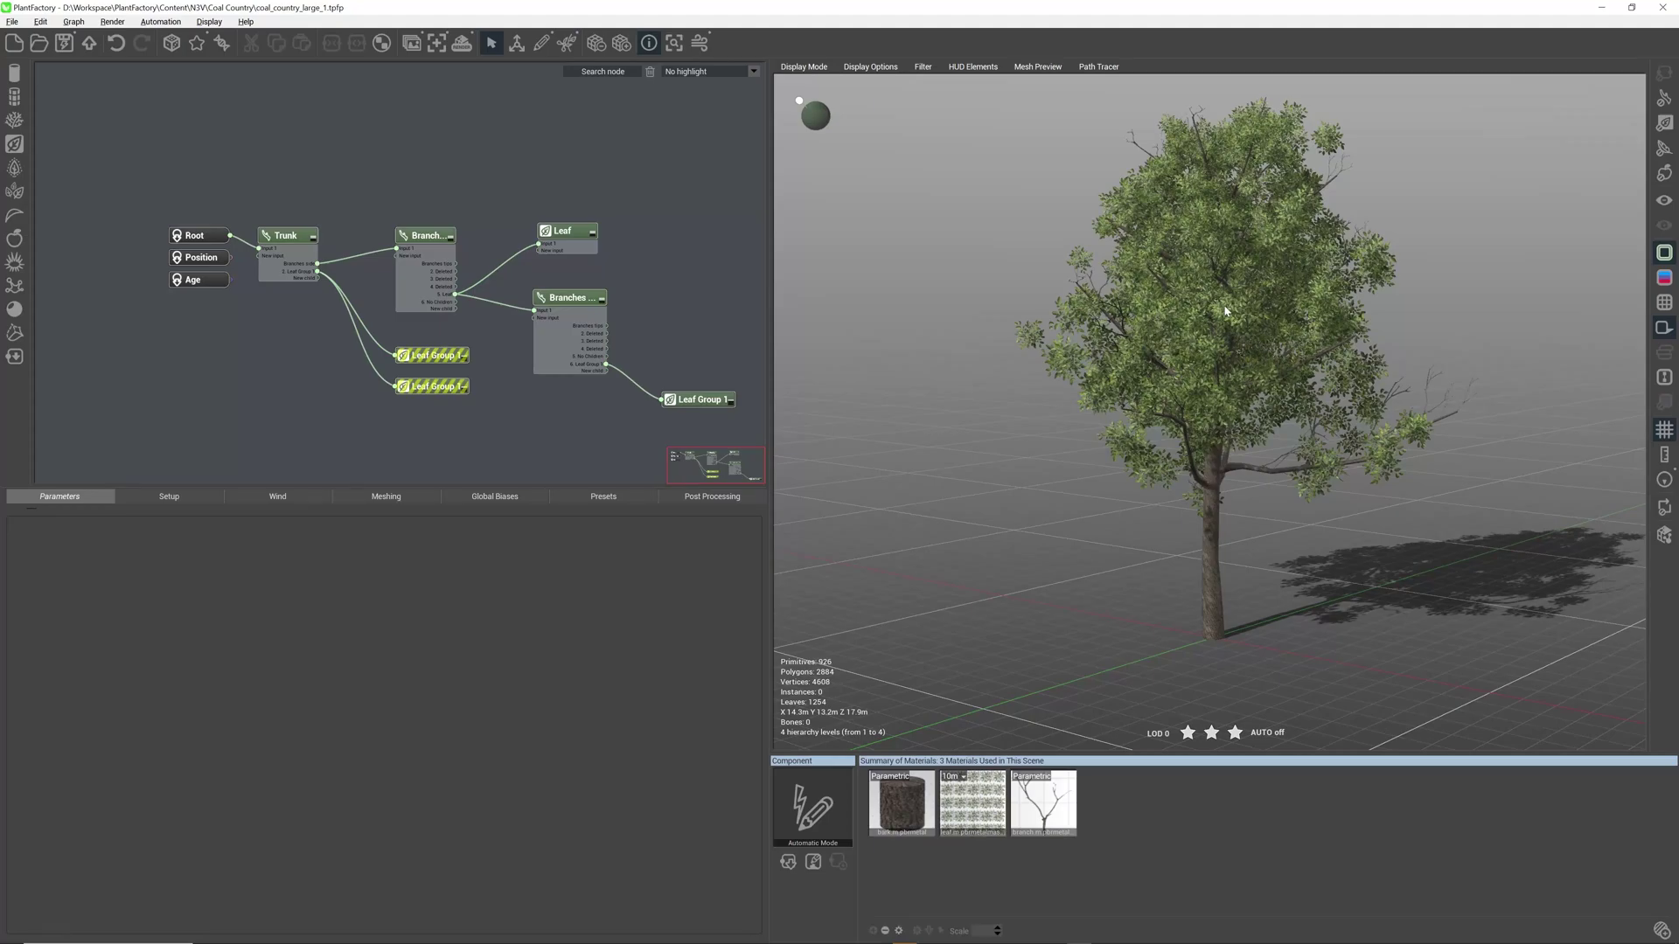
pyautogui.moveTo(1238, 282); pyautogui.dragTo(789, 342)
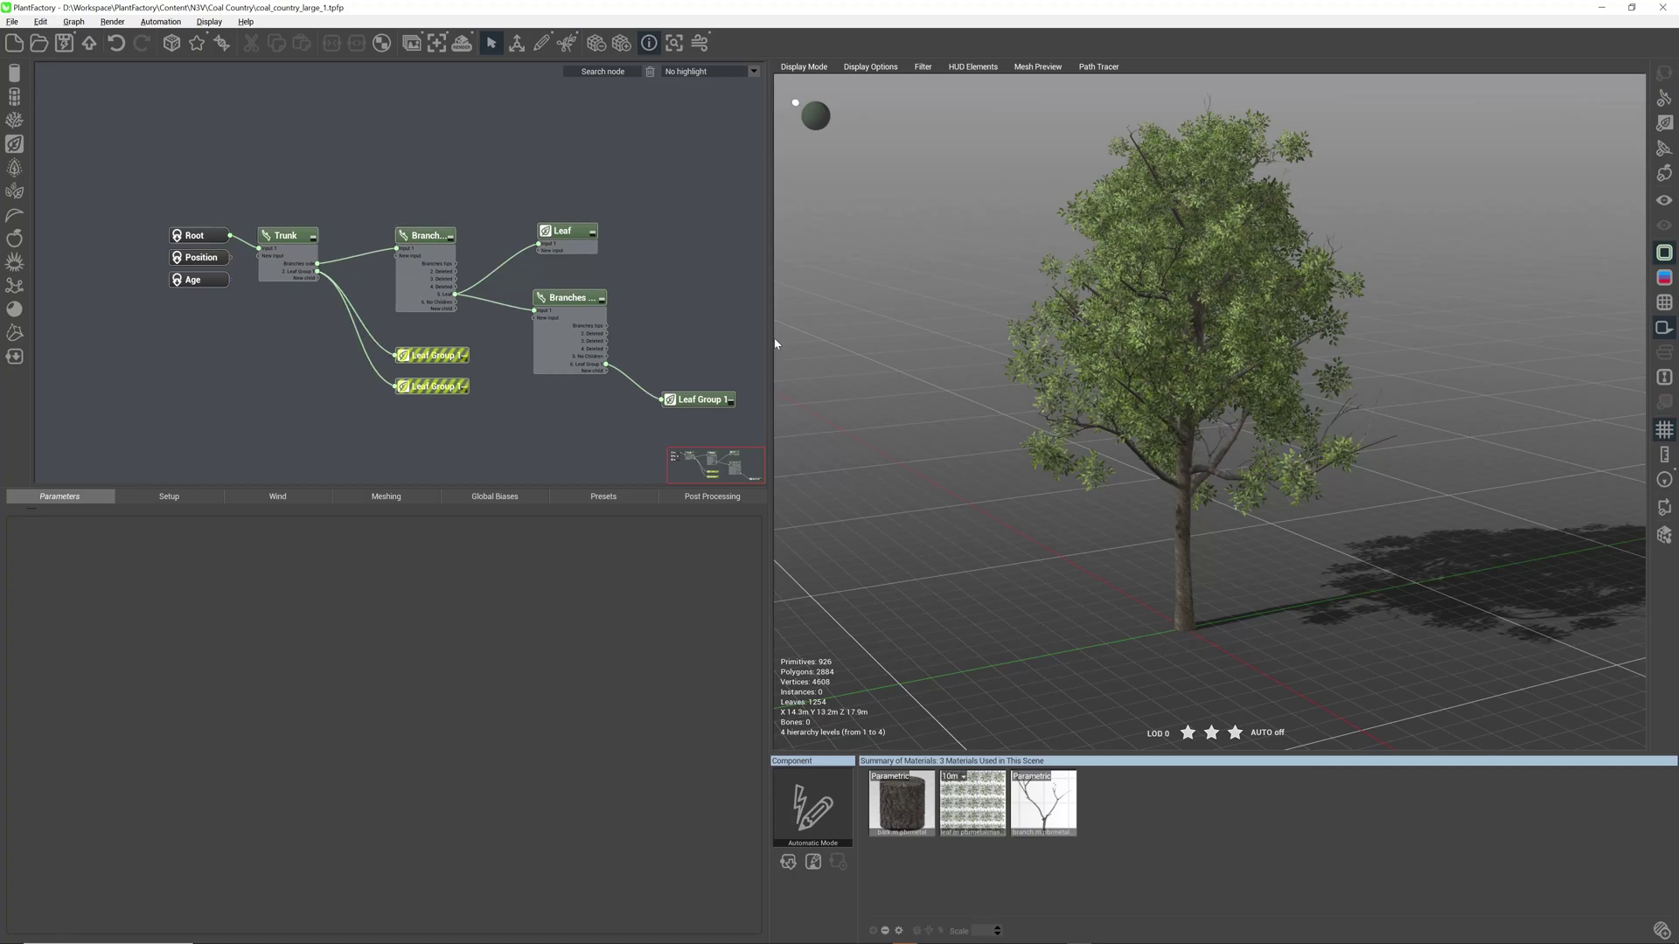
pyautogui.moveTo(1158, 414); pyautogui.dragTo(1221, 396)
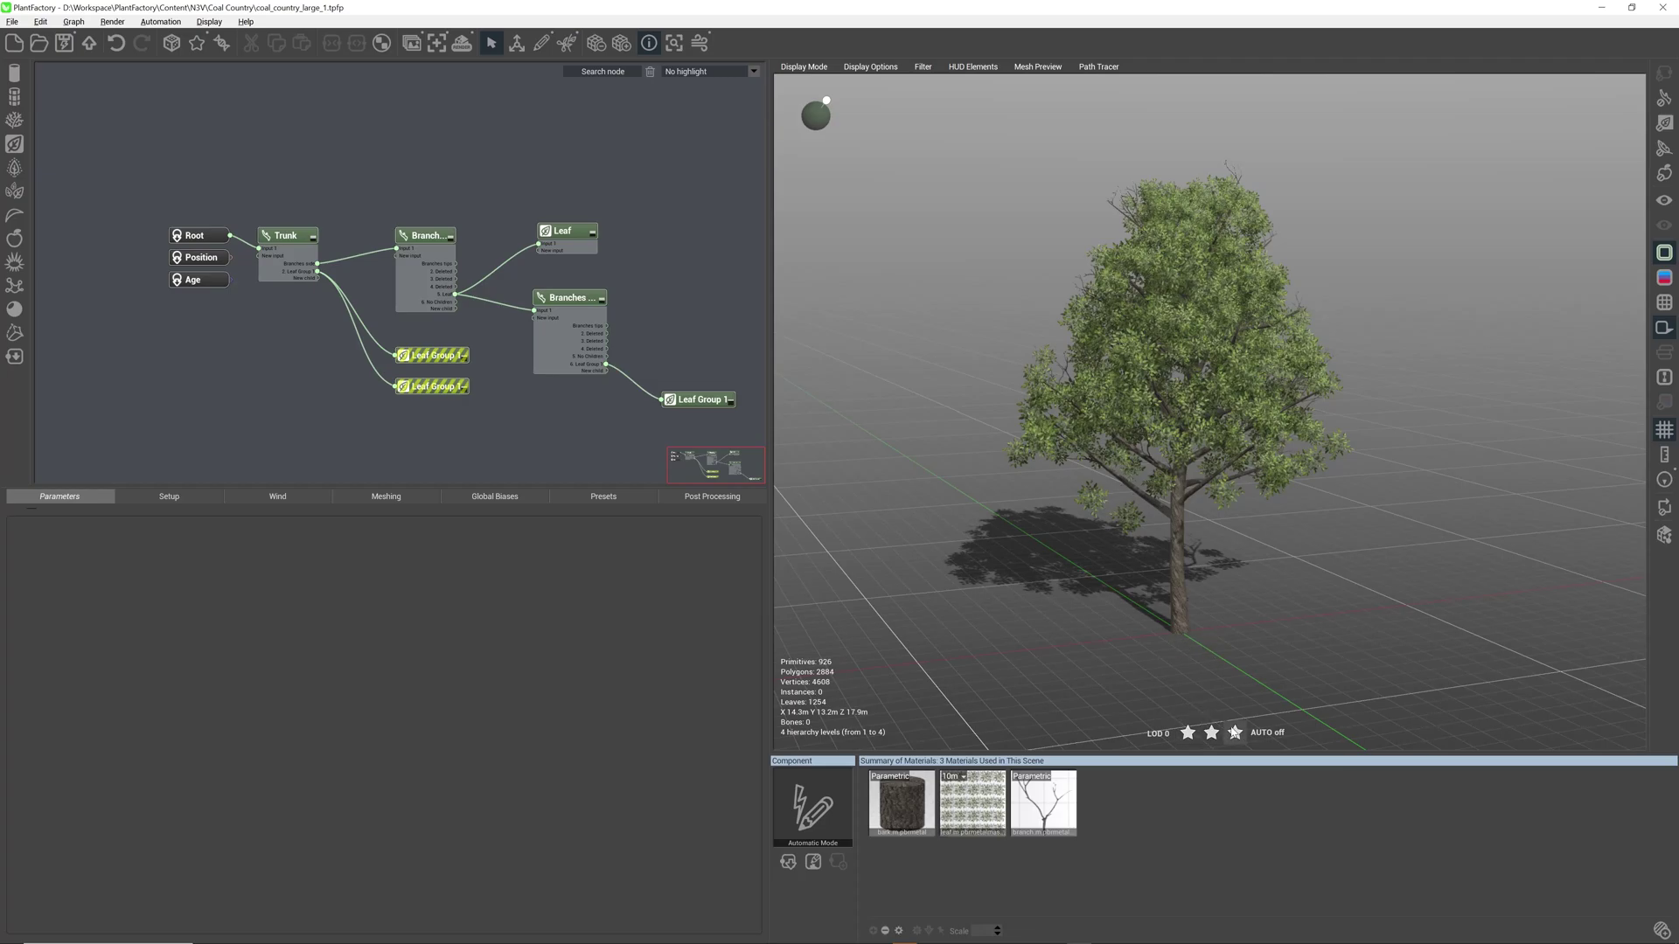
pyautogui.moveTo(1194, 514); pyautogui.dragTo(1176, 468)
pyautogui.scroll(2, 1159, 471)
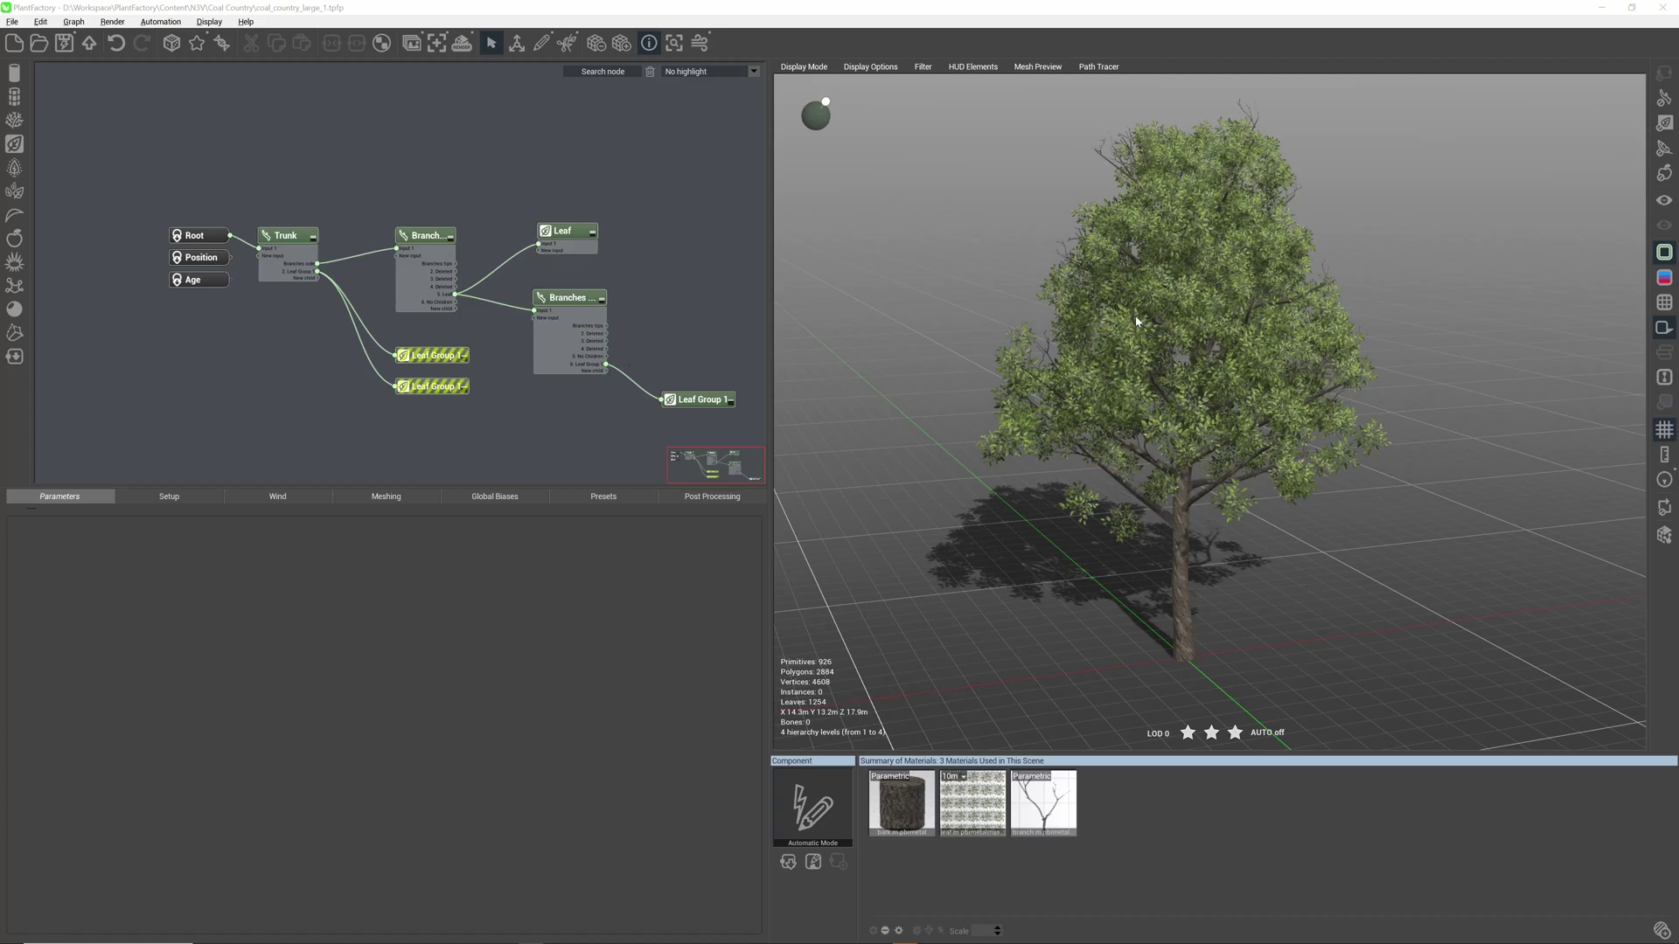
pyautogui.moveTo(1116, 320); pyautogui.dragTo(1157, 309, button='right')
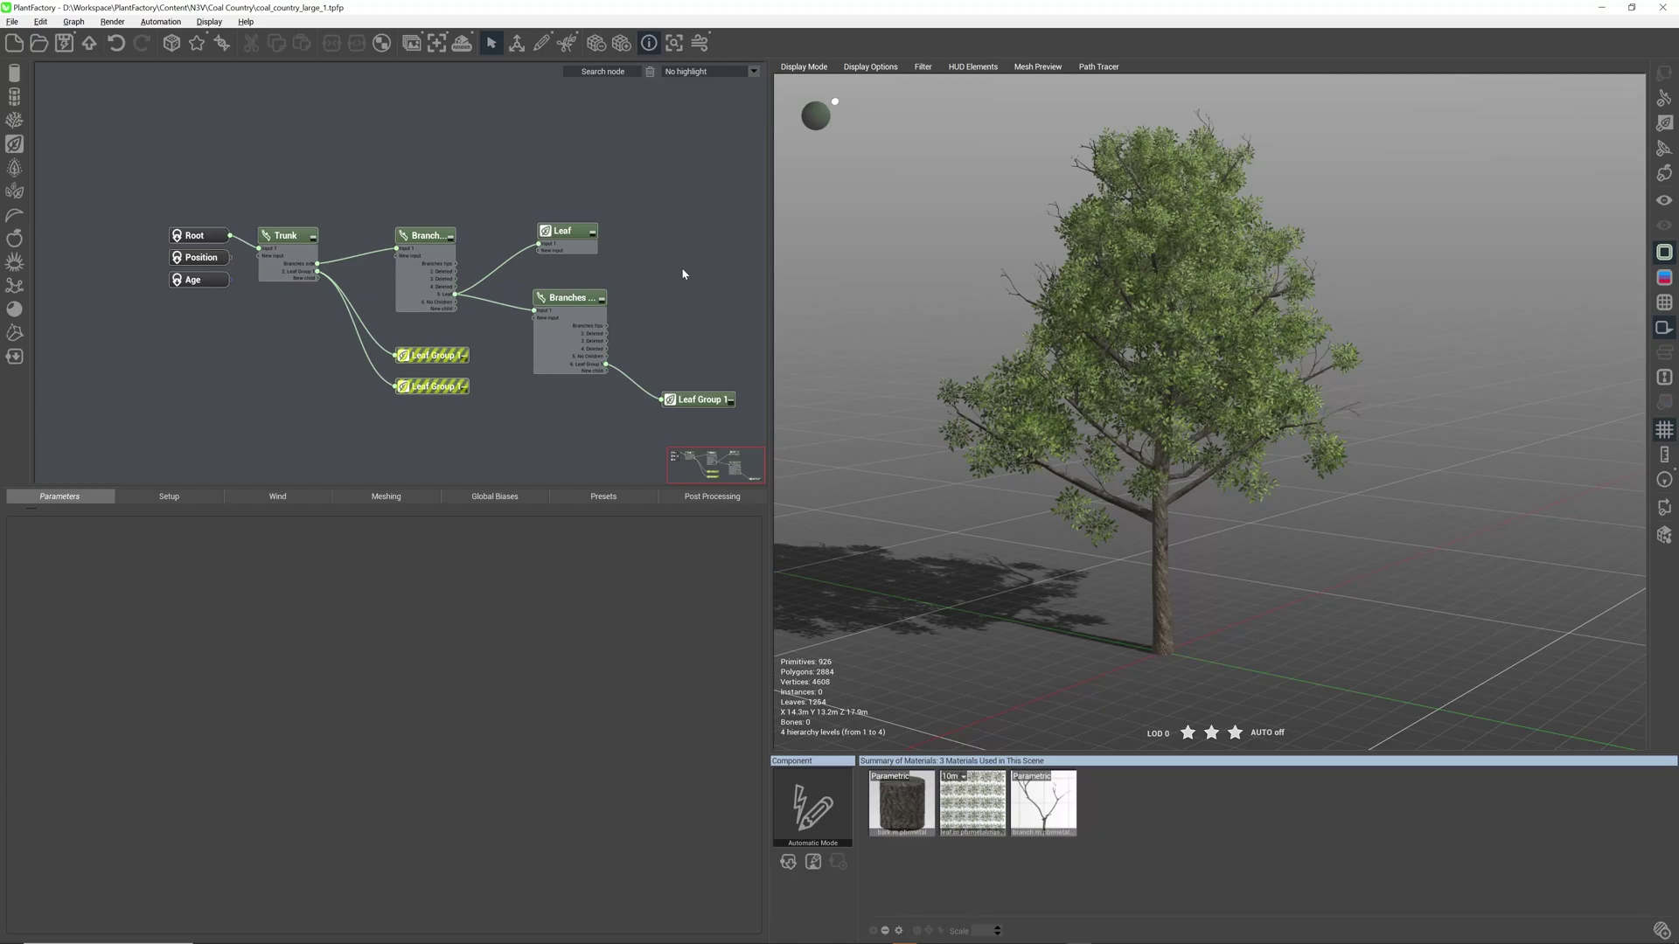
pyautogui.click(414, 239)
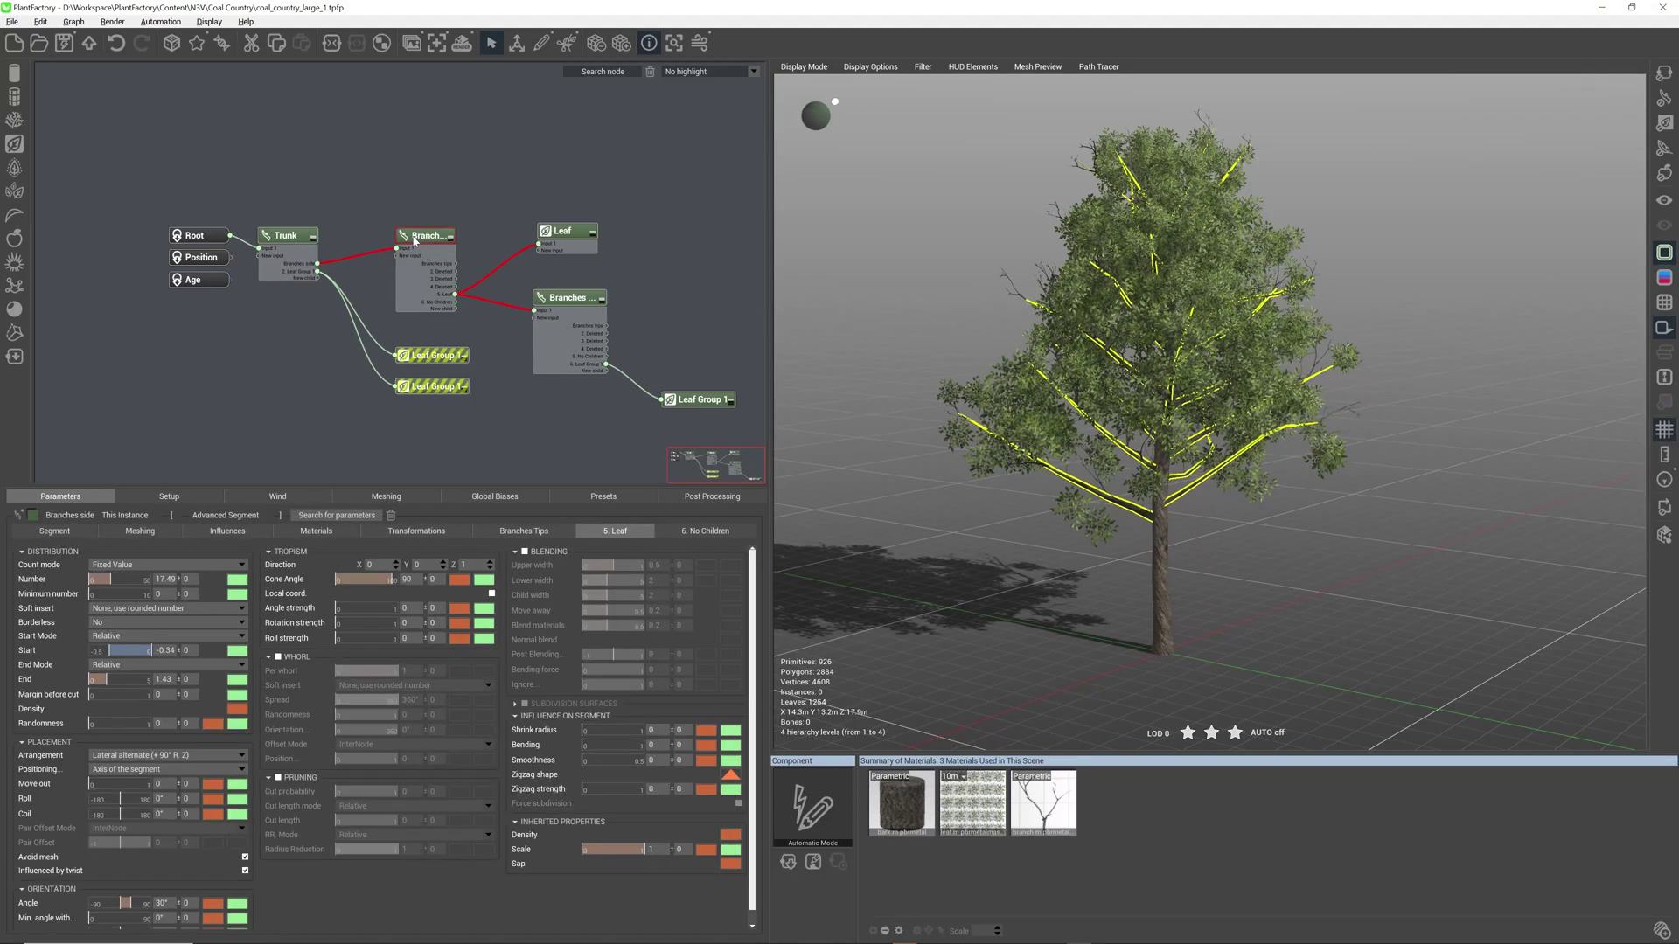
pyautogui.scroll(3, 1207, 400)
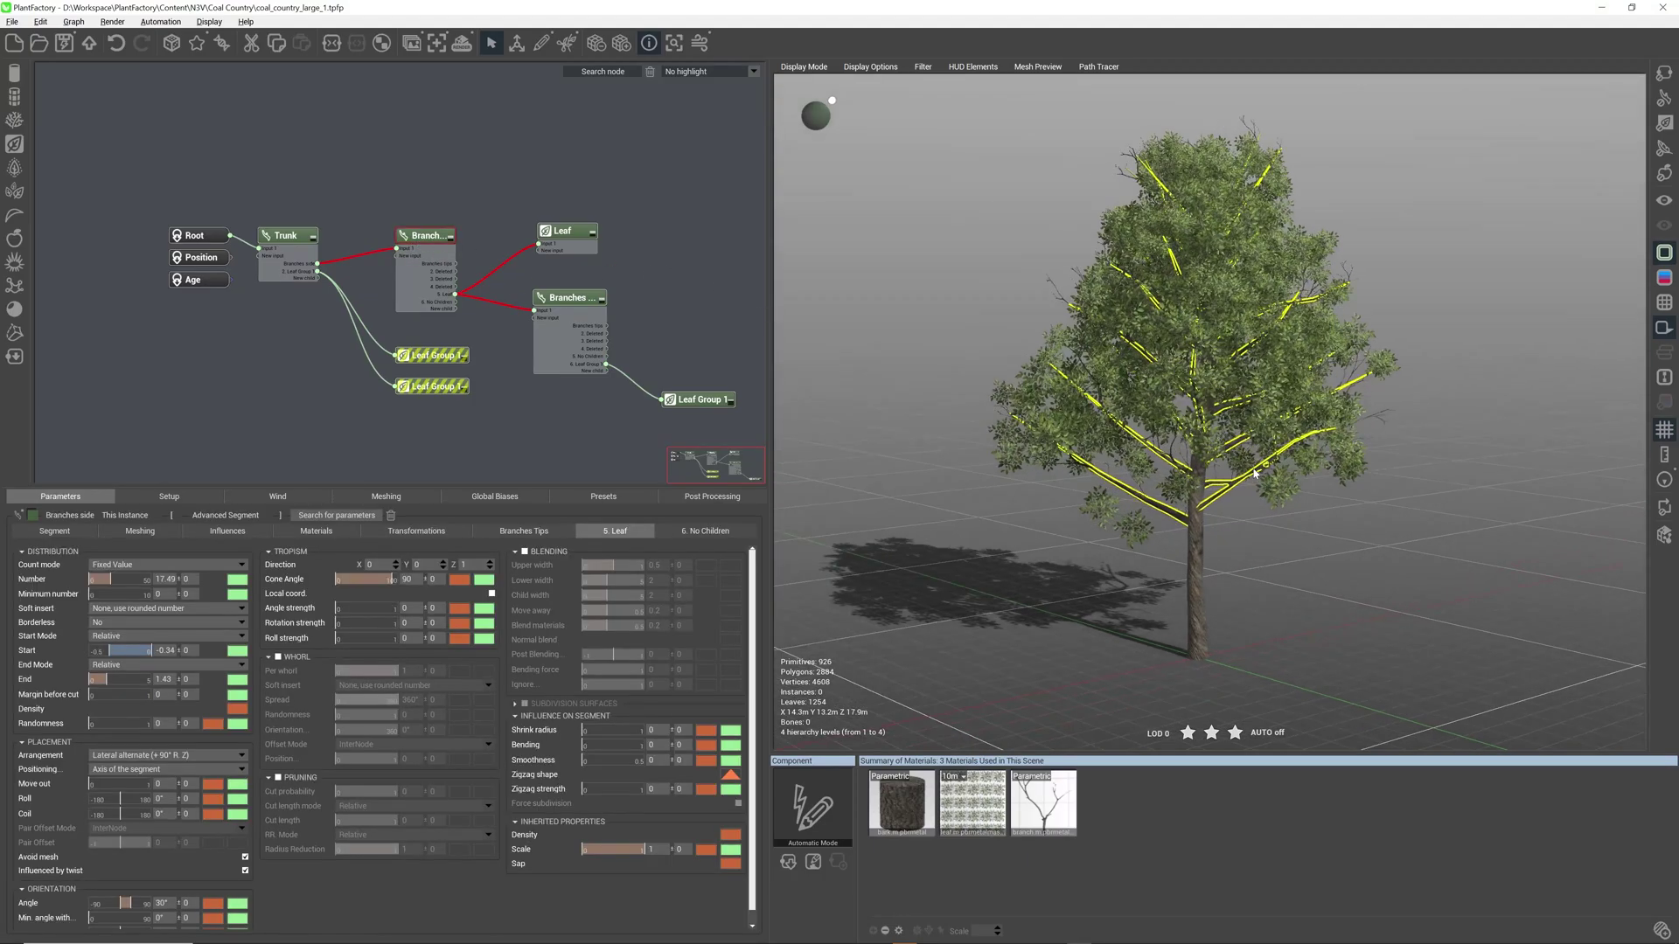
pyautogui.moveTo(1199, 498); pyautogui.dragTo(1266, 477, button='right')
pyautogui.moveTo(1267, 476); pyautogui.dragTo(1203, 505)
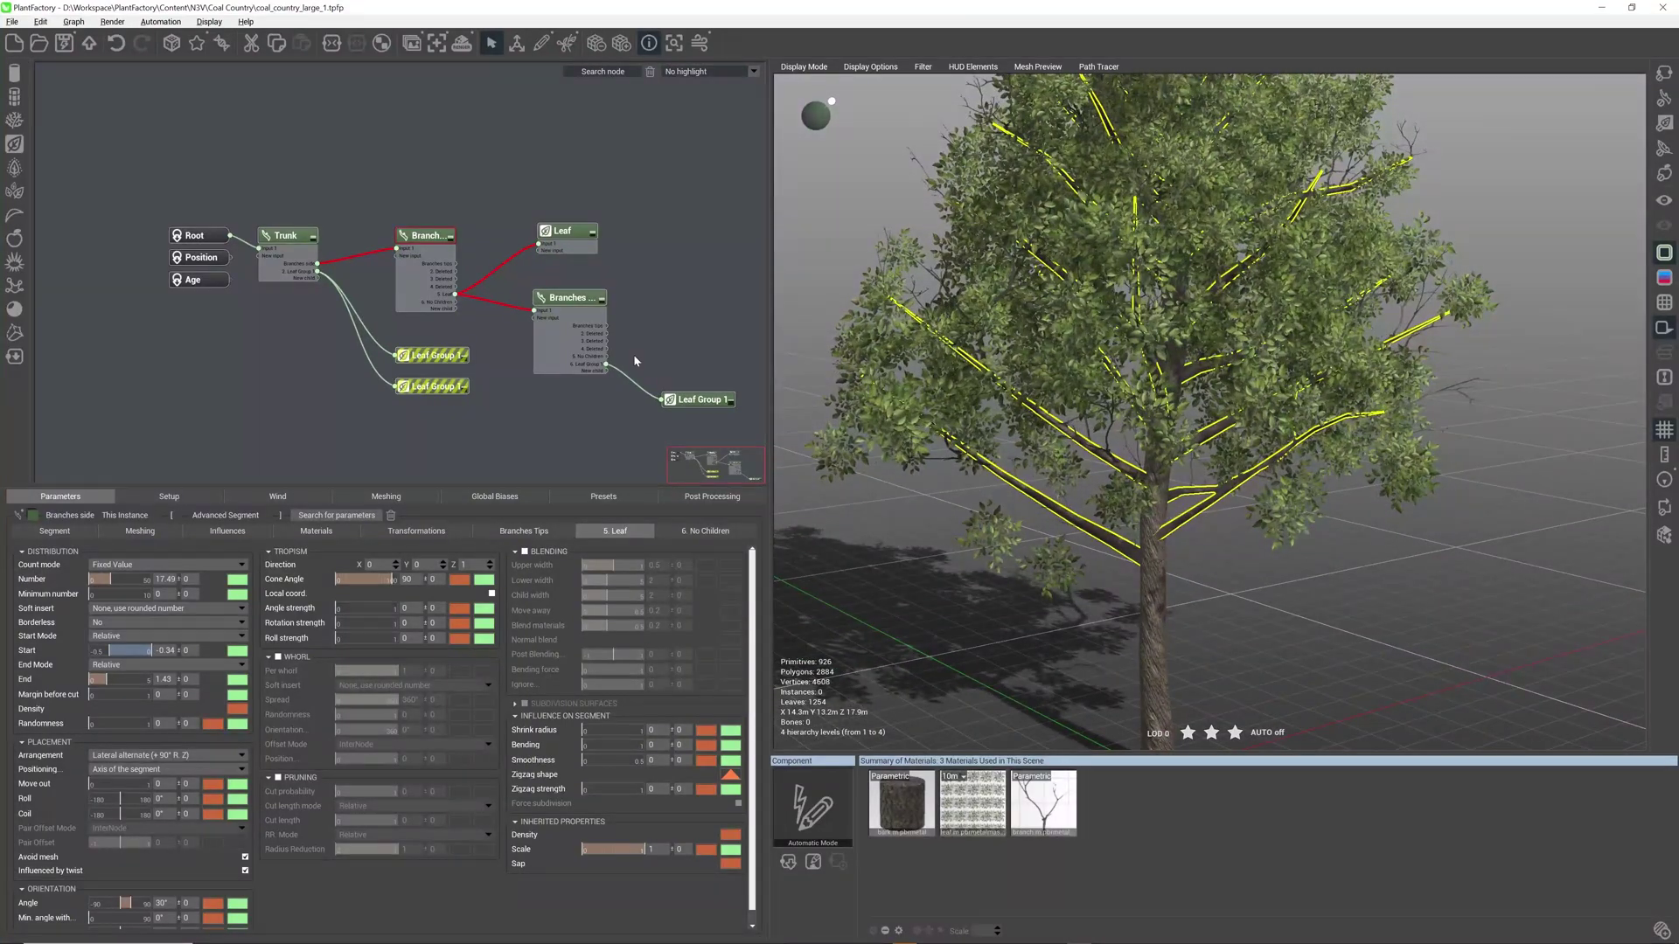
# Step: Set the skin of the second-level branches node, the one feeding Leaf Group 1, to Standard
pyautogui.click(561, 299)
pyautogui.moveTo(1141, 428); pyautogui.dragTo(1075, 410)
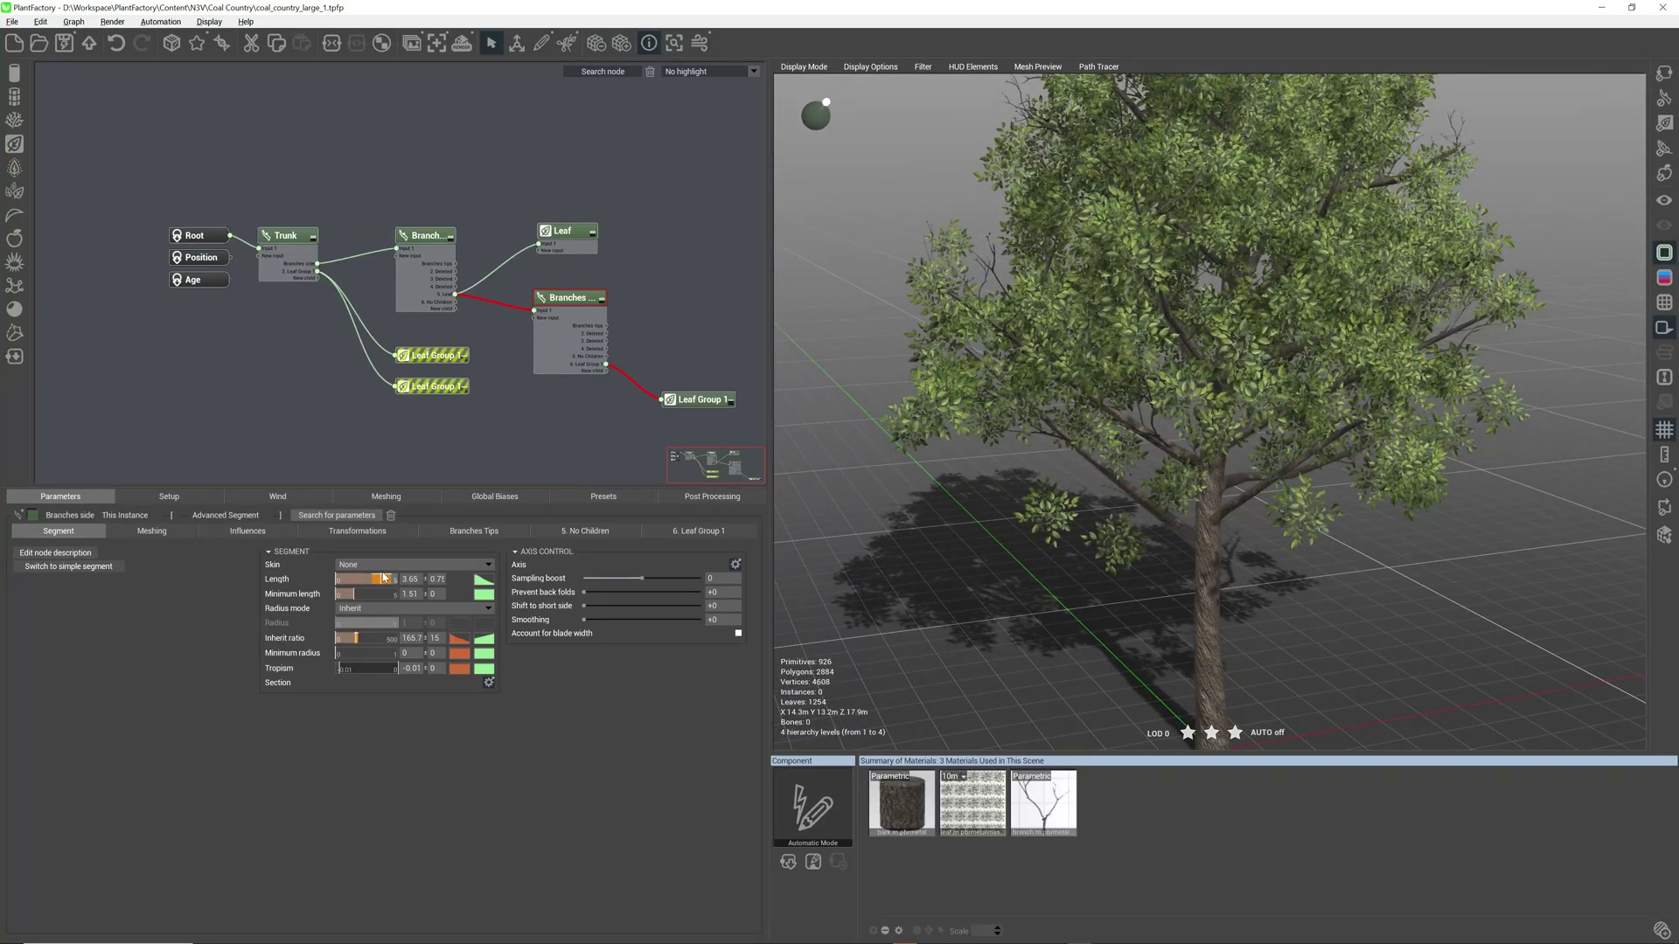
pyautogui.click(411, 564)
pyautogui.click(389, 578)
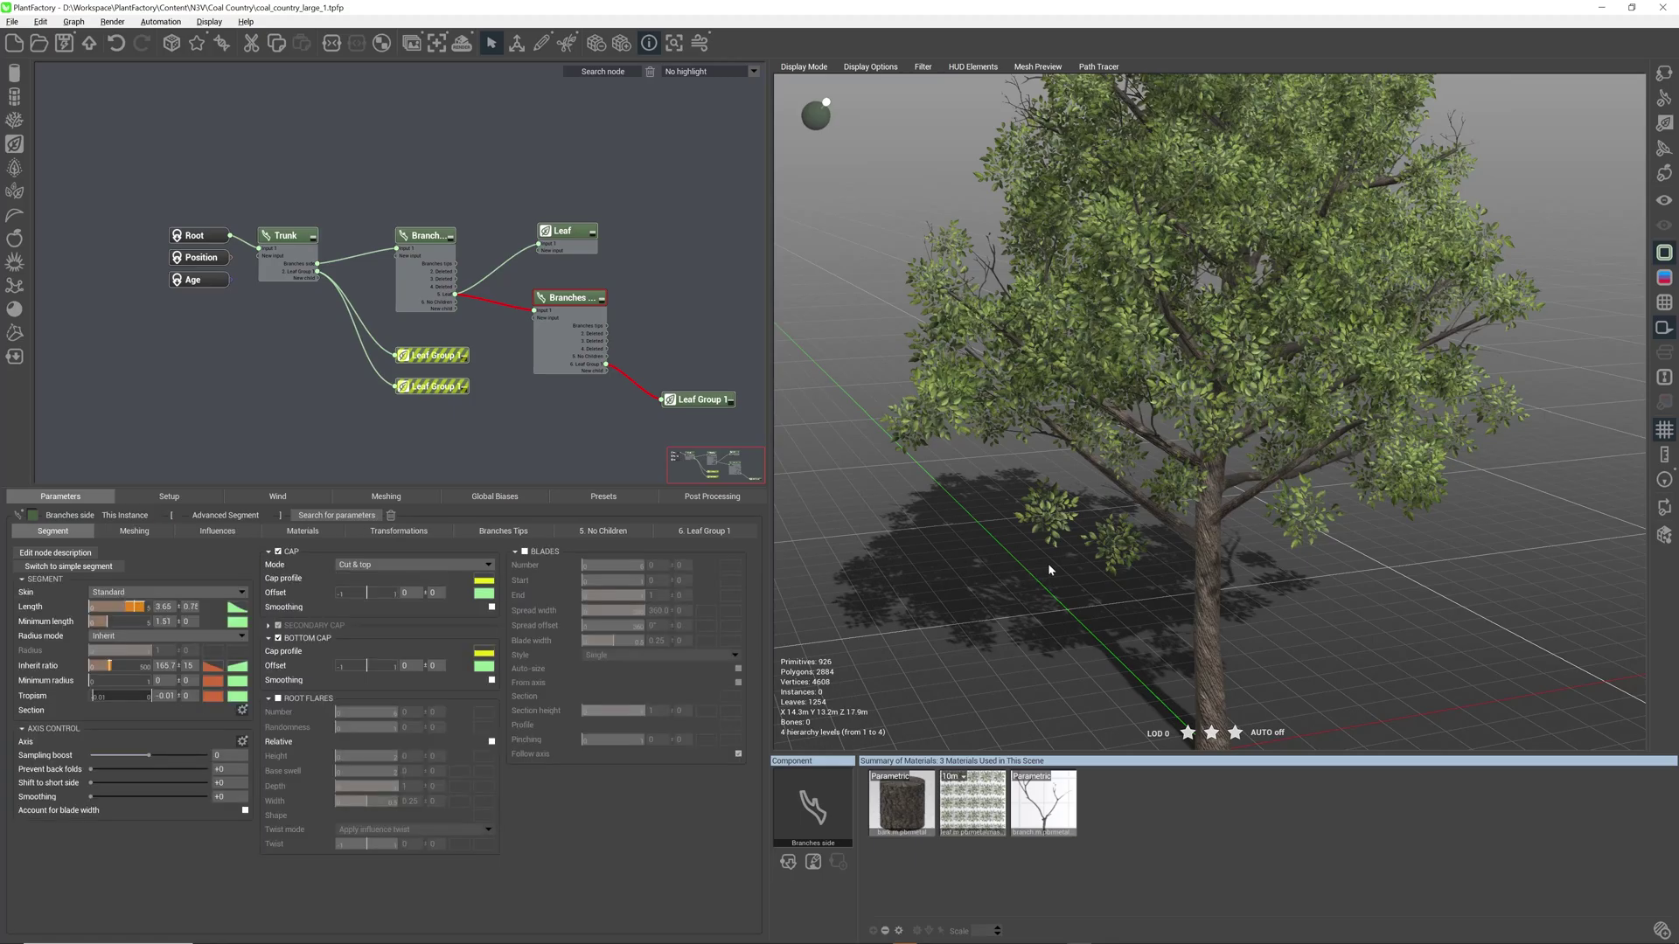
# Step: Examine the second-level branches up close, and check how the Leaf Group 1 leaf cards cover them
pyautogui.scroll(5, 1159, 503)
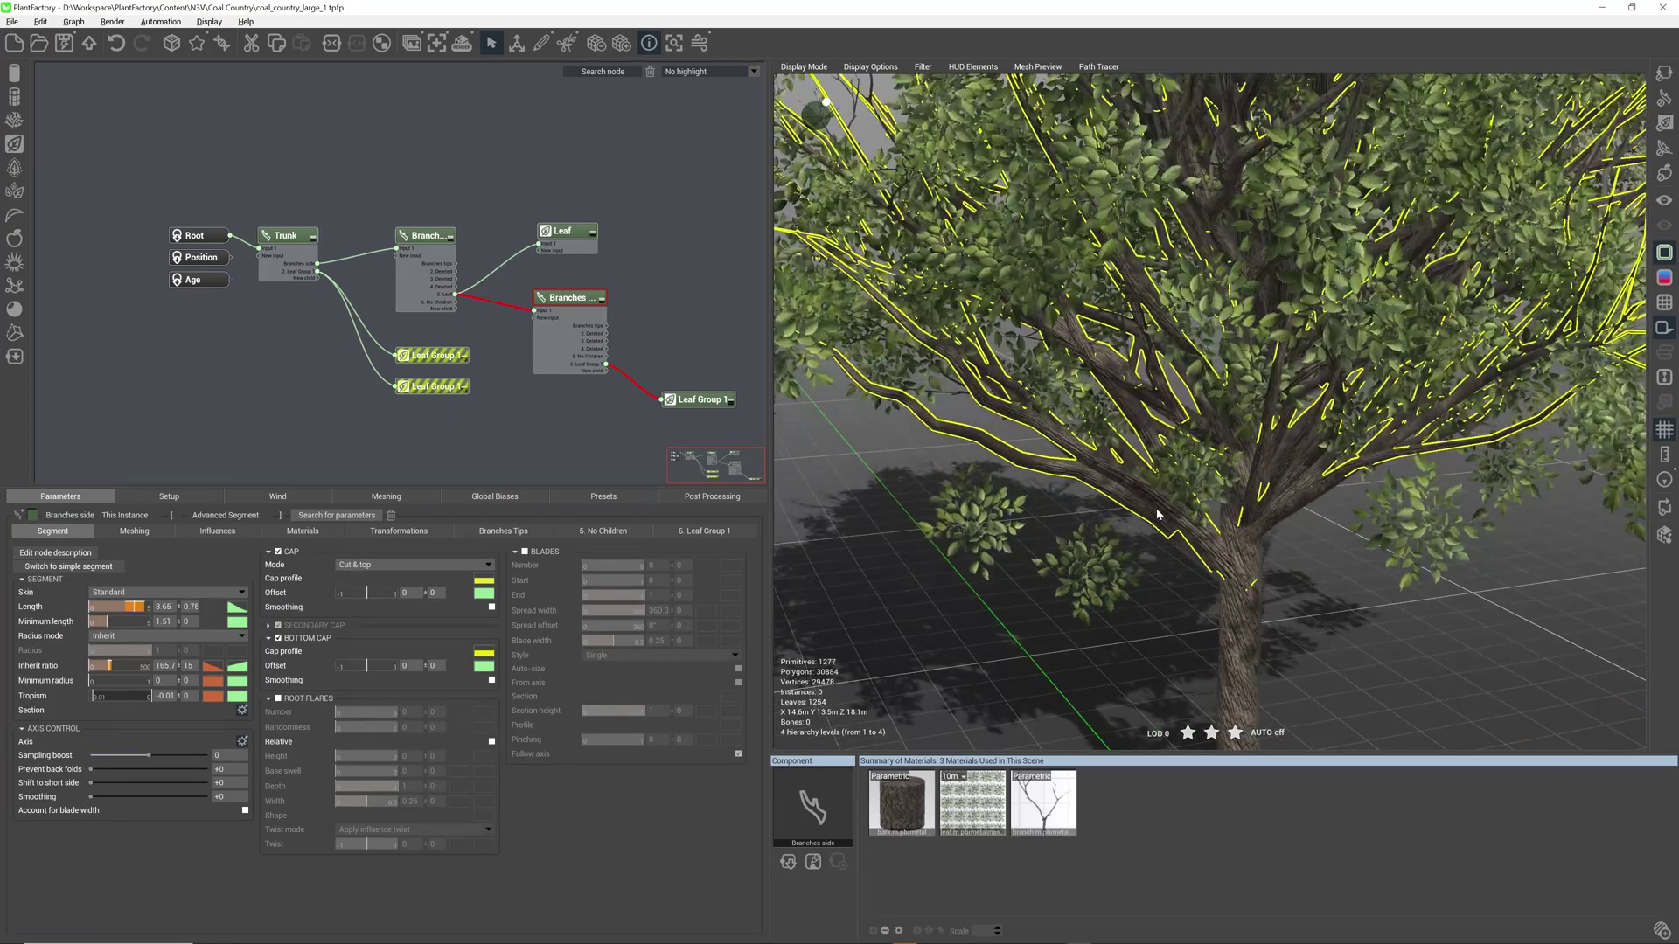
pyautogui.moveTo(1163, 504); pyautogui.dragTo(1041, 495, button='right')
pyautogui.moveTo(1042, 500); pyautogui.dragTo(1111, 371)
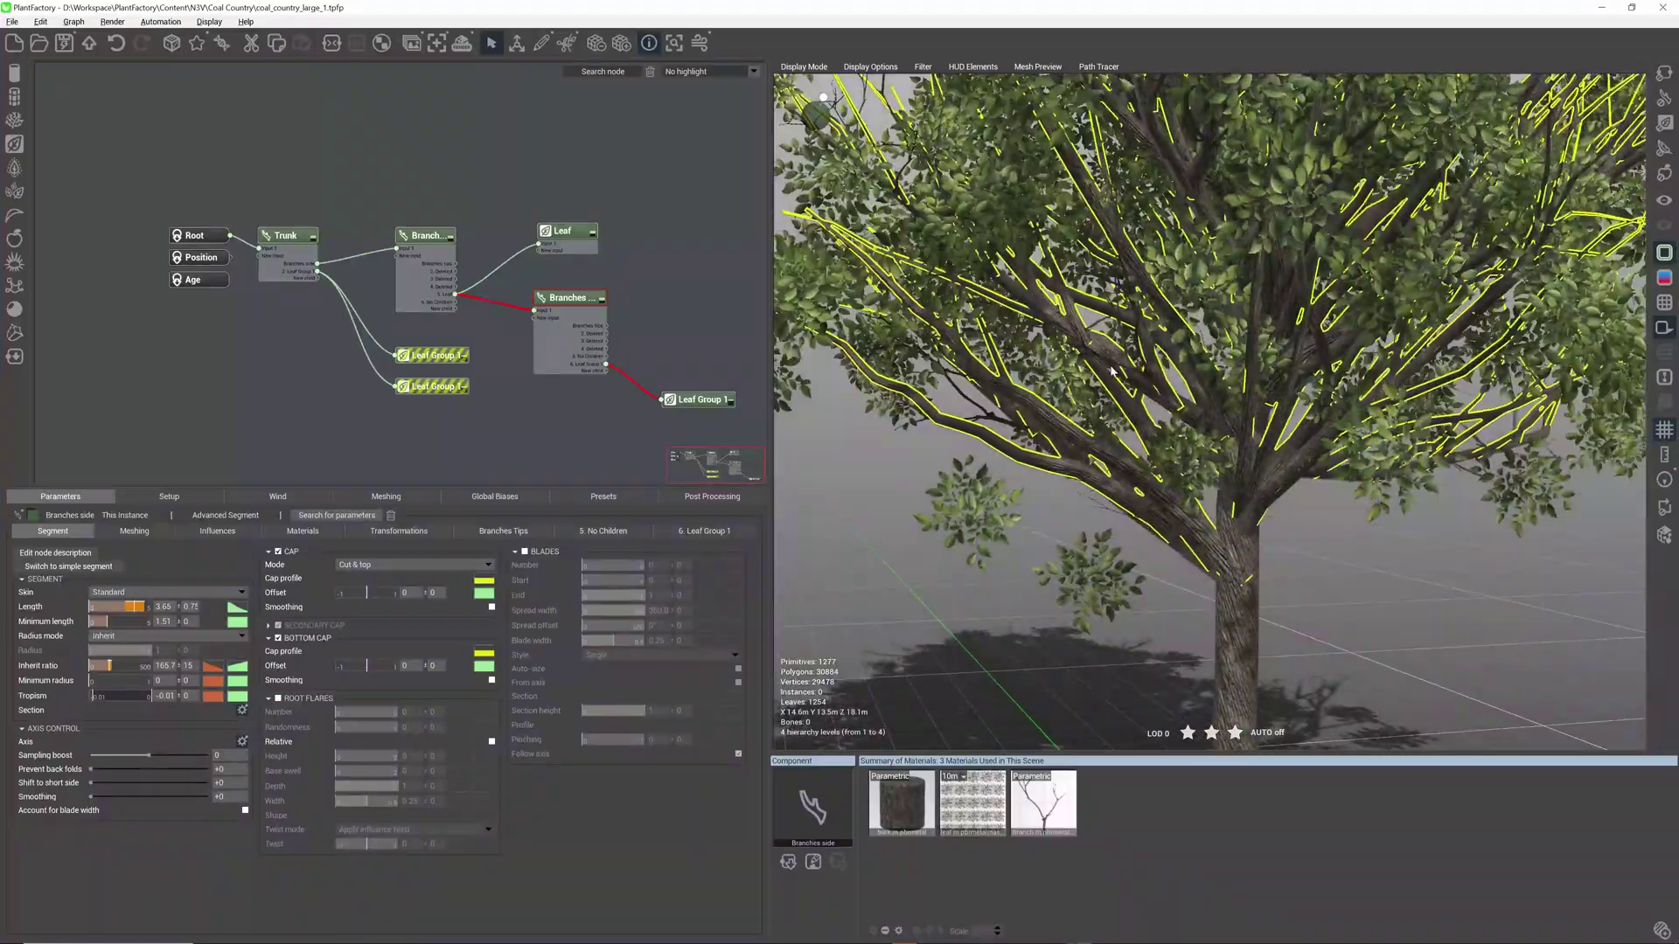
pyautogui.moveTo(833, 161); pyautogui.dragTo(1304, 338)
pyautogui.click(699, 400)
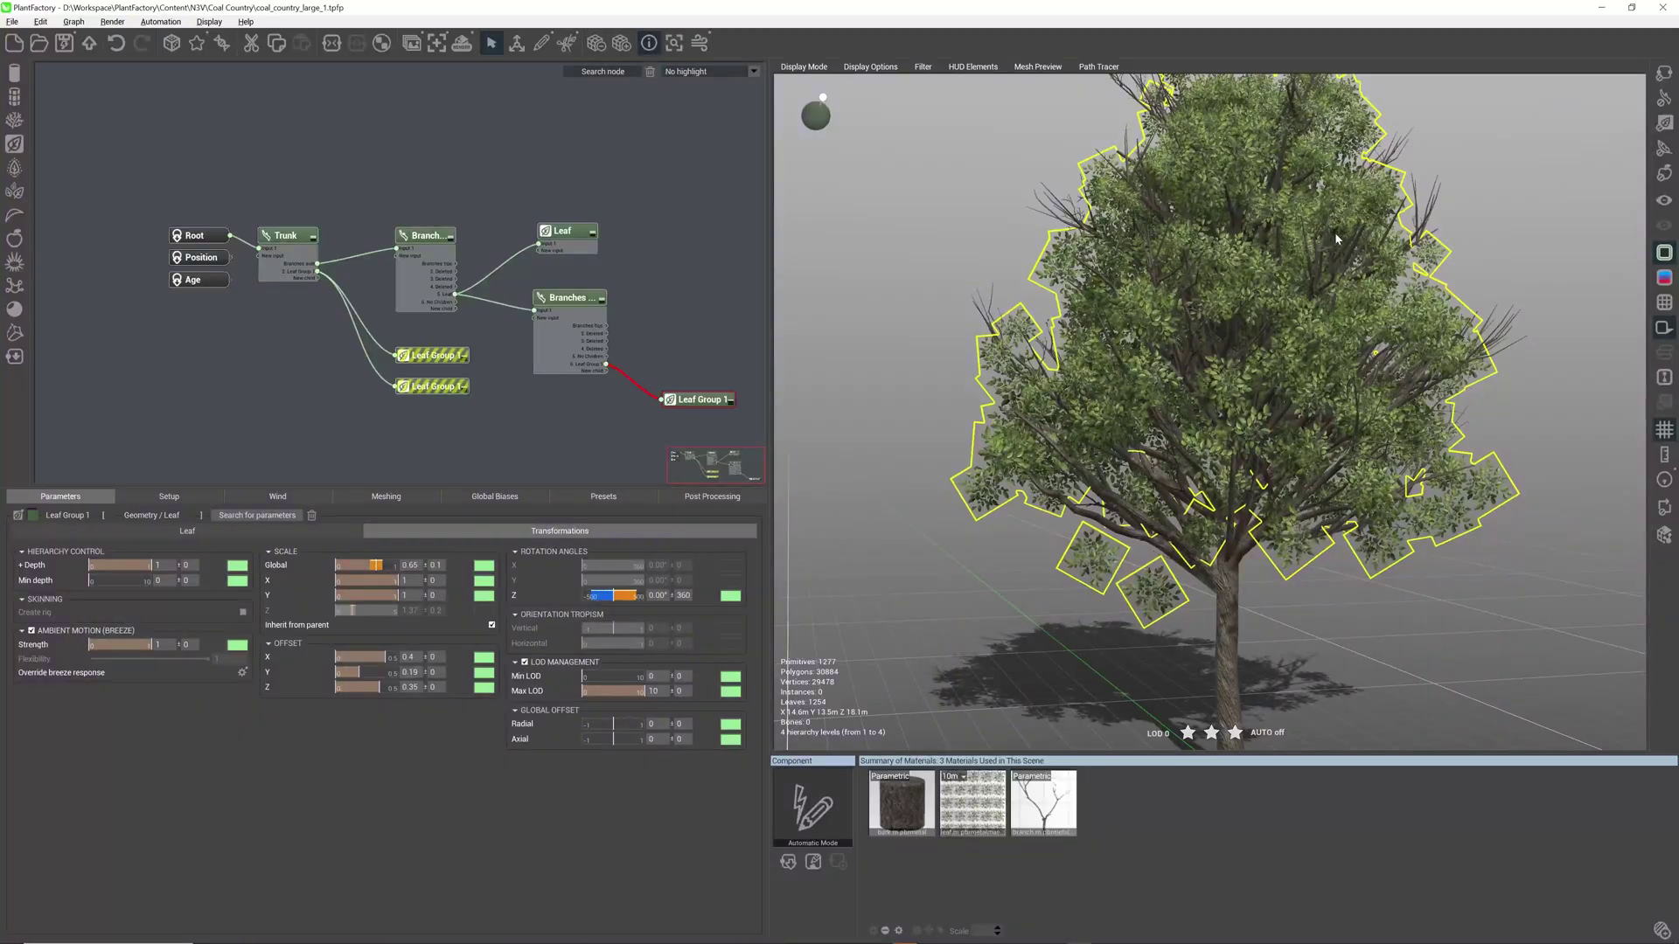
pyautogui.moveTo(1150, 331); pyautogui.dragTo(1199, 332)
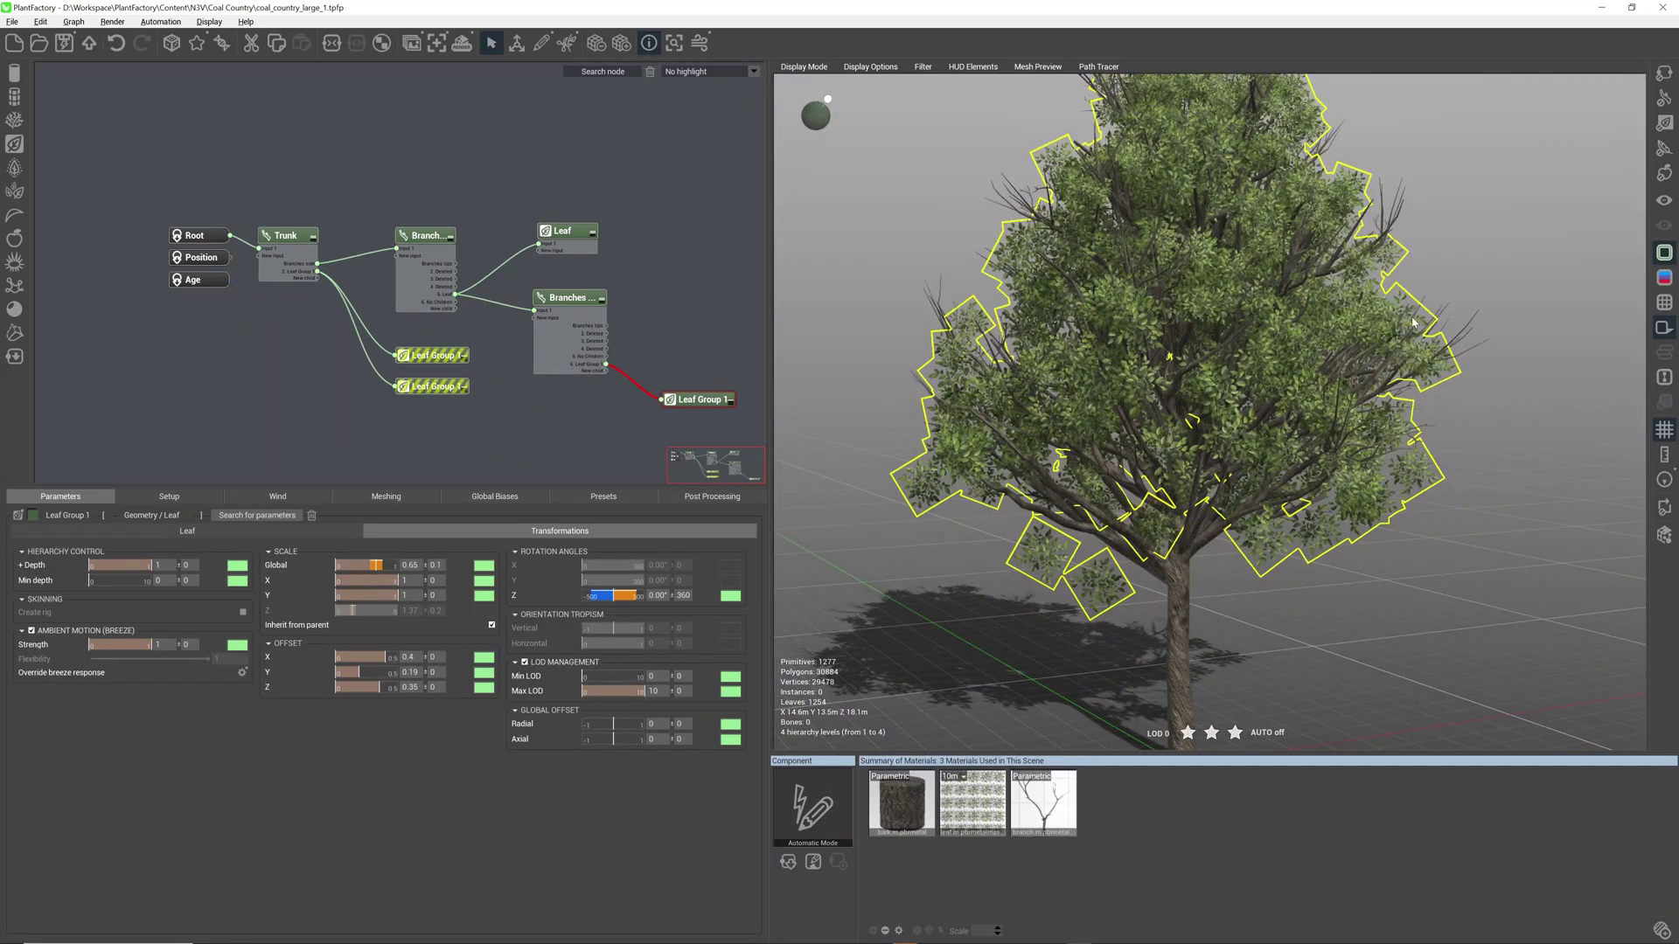
pyautogui.moveTo(1155, 341)
pyautogui.mouseDown(button='middle')
pyautogui.moveTo(1087, 341)
pyautogui.moveTo(1143, 341)
pyautogui.mouseUp(button='middle')
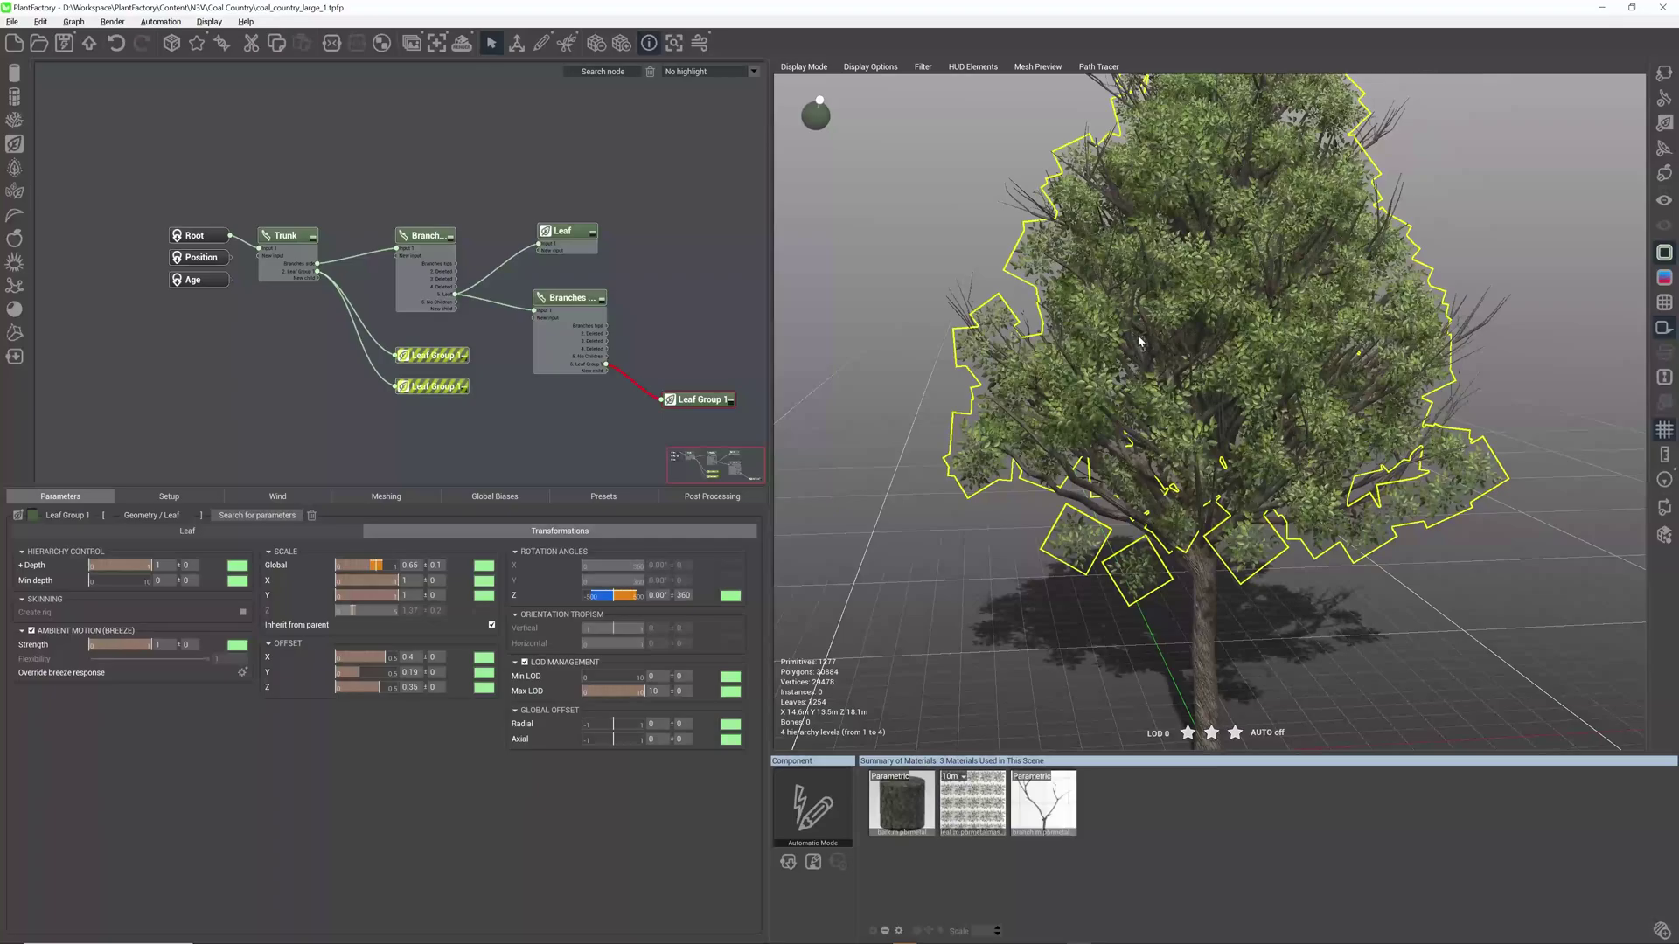
# Step: Try a Leaf Group 1 distribution number of 0.5 on the second-level branches node, and undo it
pyautogui.click(577, 301)
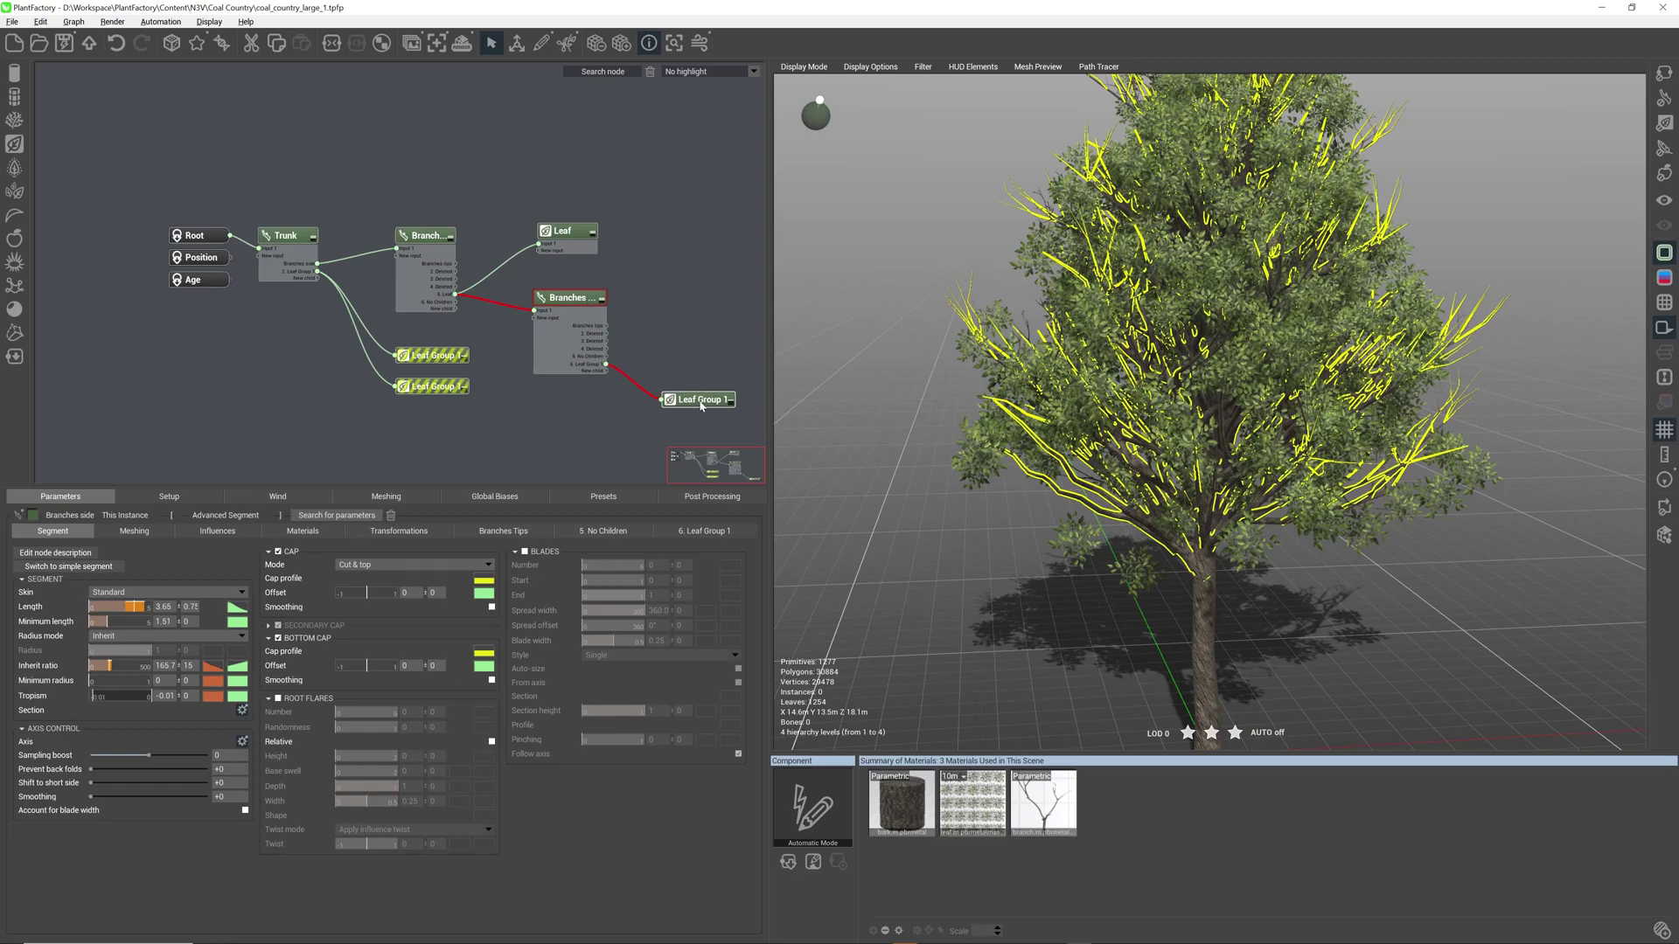
pyautogui.click(698, 531)
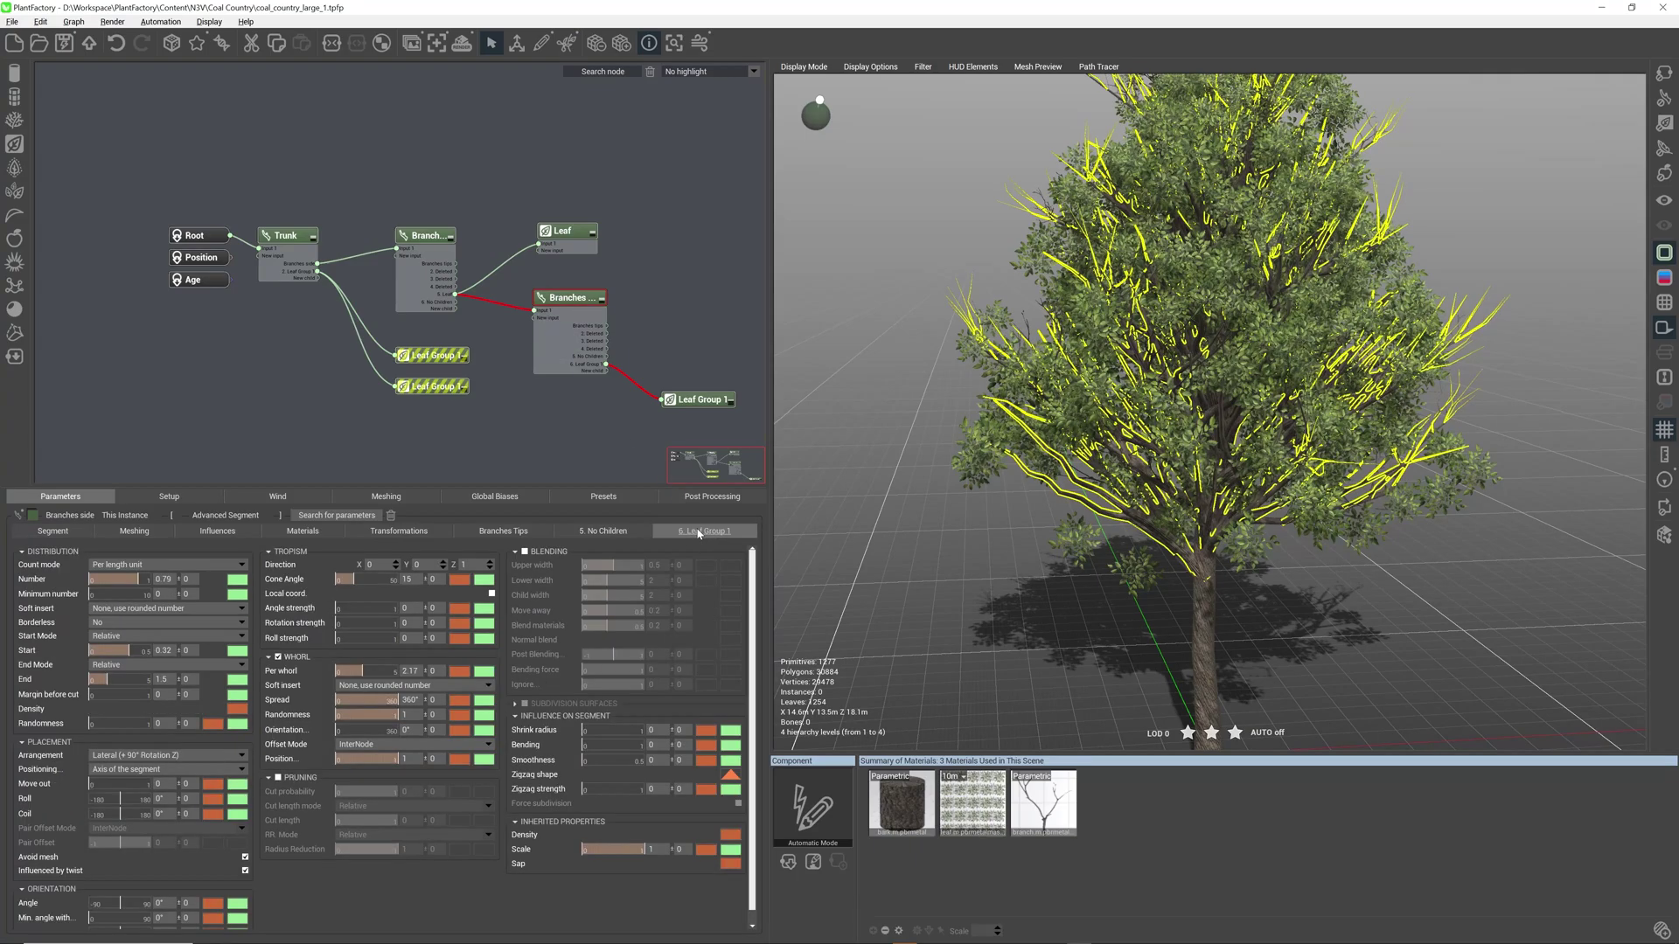
pyautogui.moveTo(137, 579); pyautogui.dragTo(119, 582)
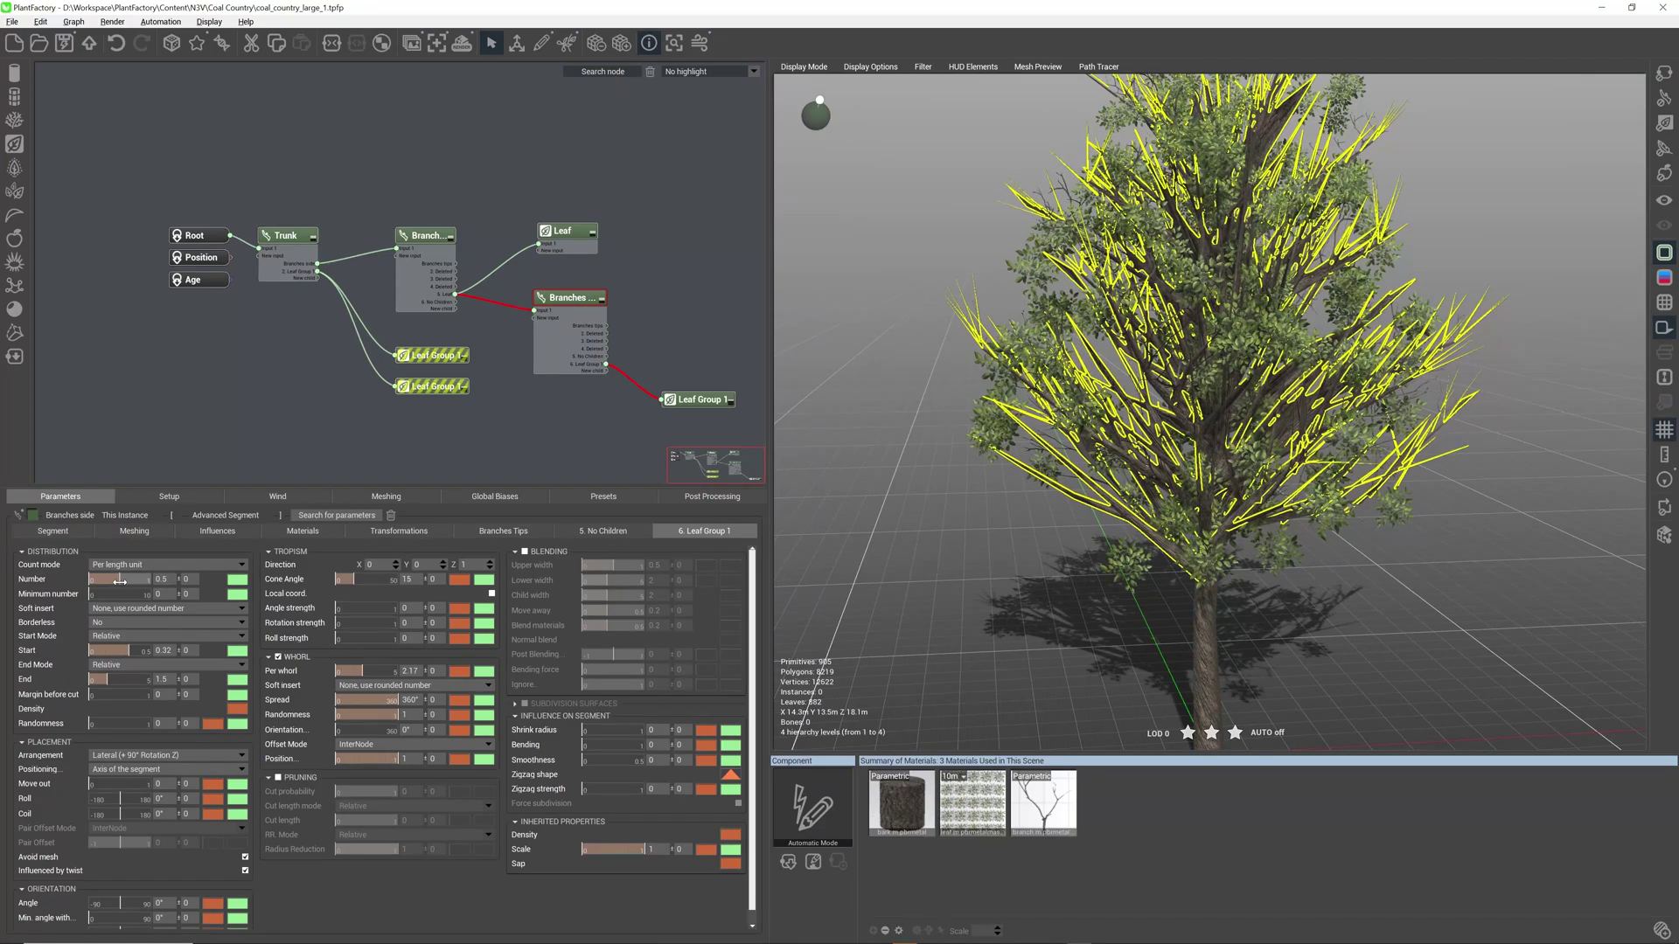
pyautogui.hotkey('ctrl', 'z')
pyautogui.hotkey('ctrl', 'z')
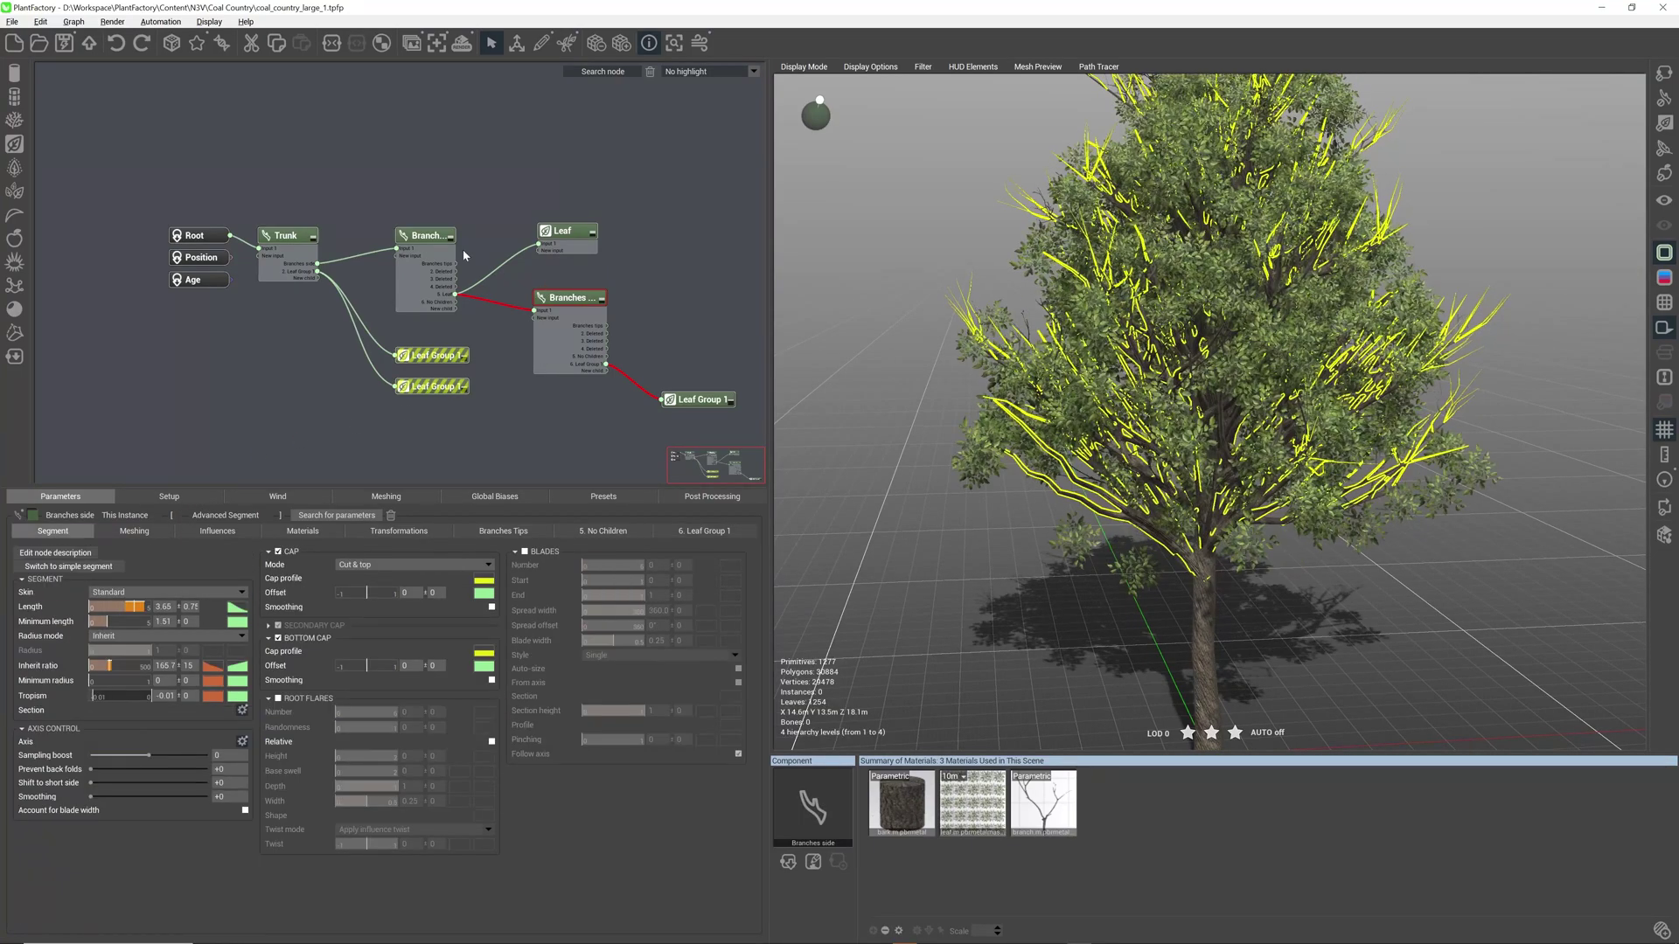
# Step: Set the Leaf distribution number of the main branches node attached to the trunk to 17
pyautogui.doubleClick(421, 238)
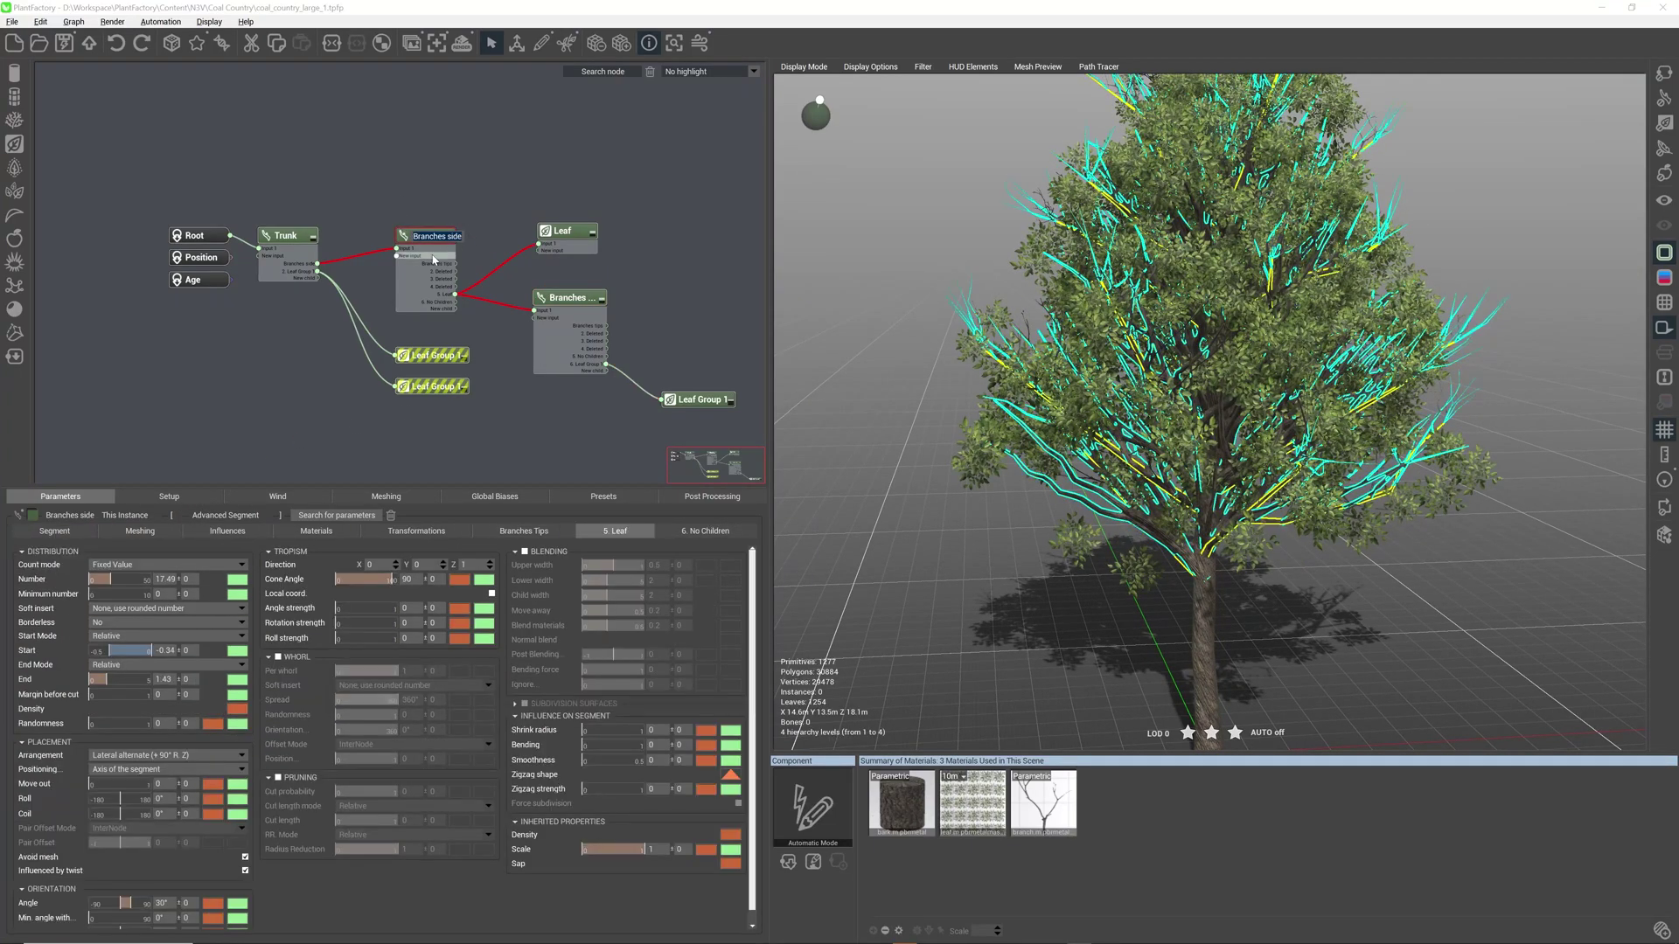
pyautogui.press('Escape')
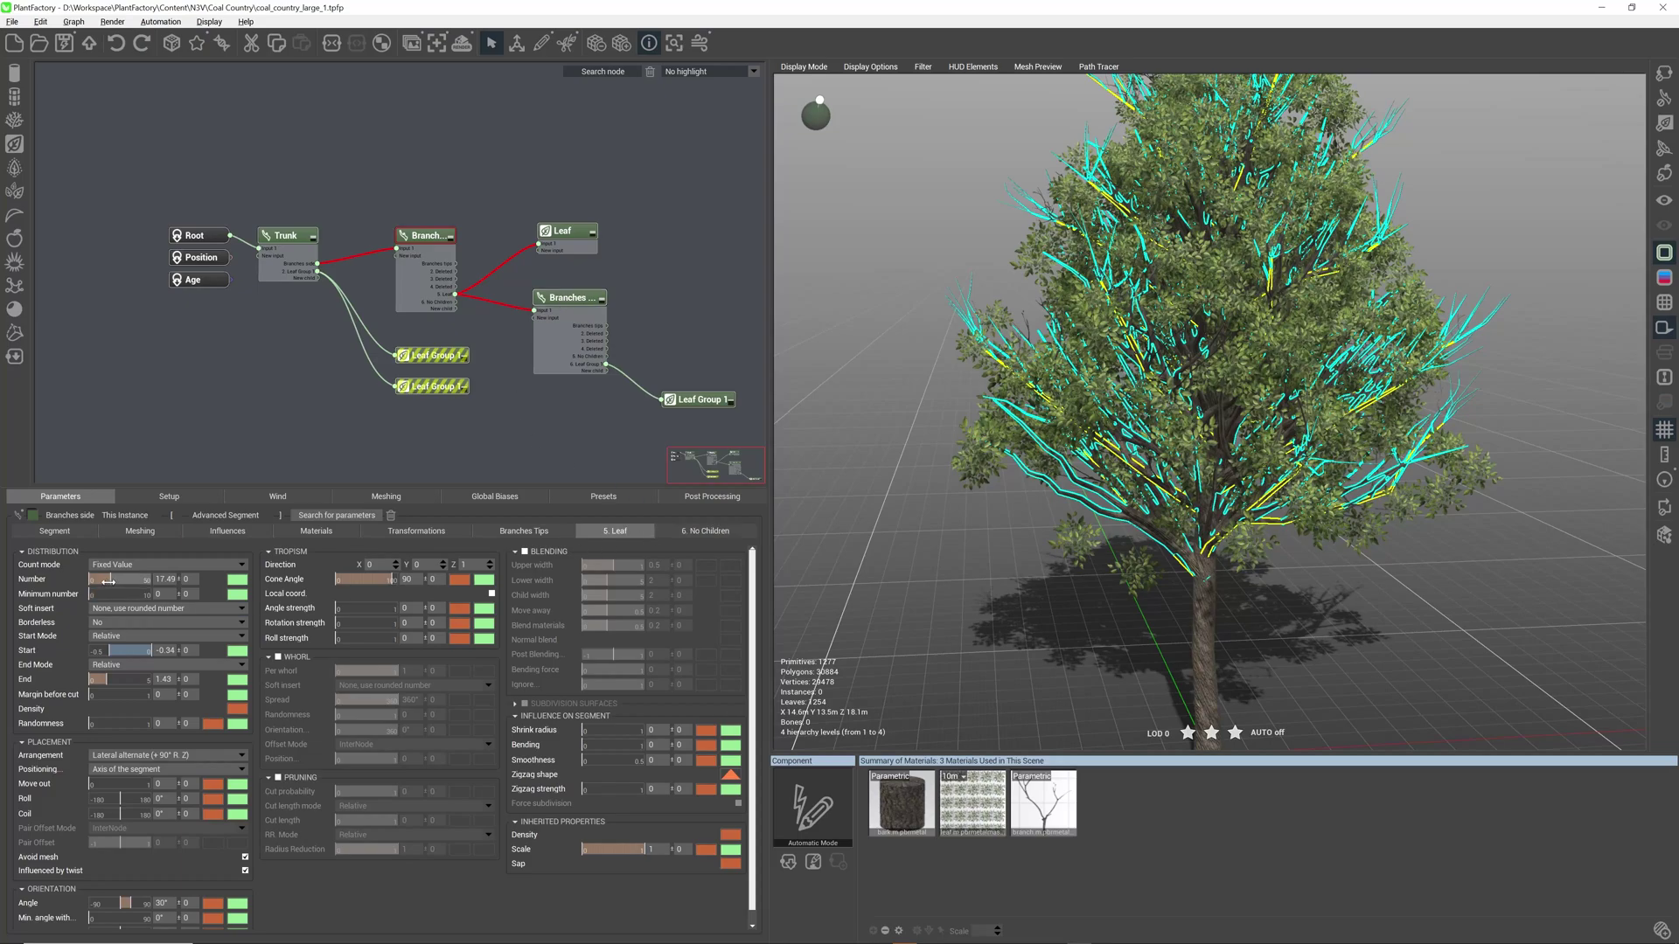
pyautogui.moveTo(108, 581); pyautogui.dragTo(100, 586)
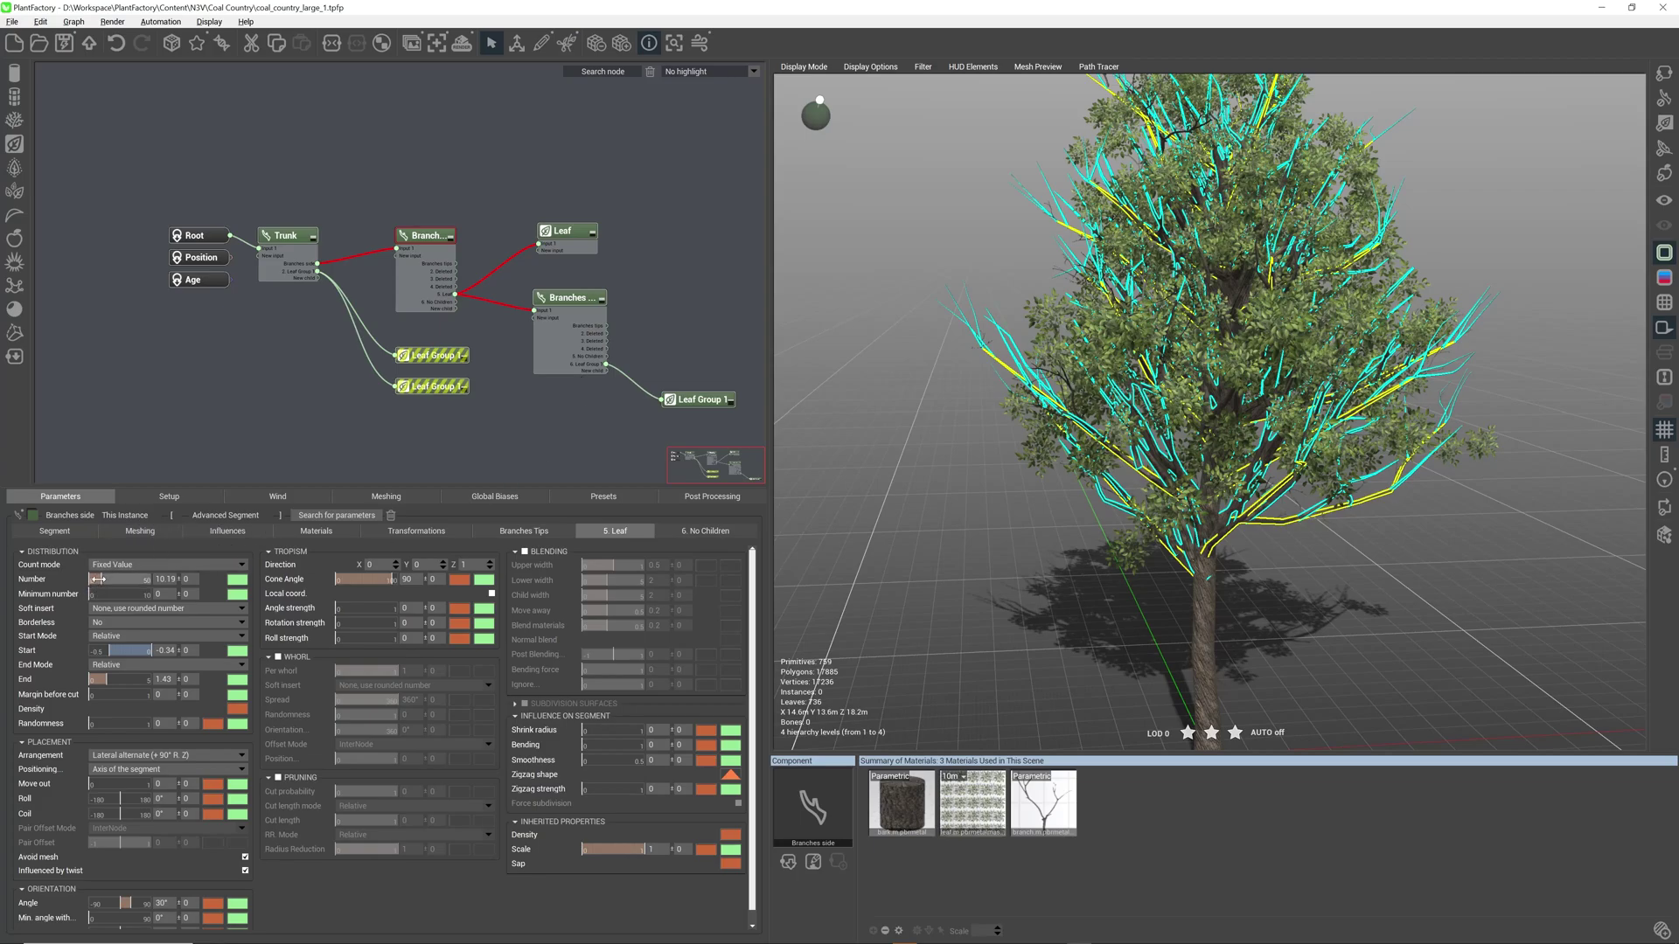
pyautogui.moveTo(101, 579); pyautogui.dragTo(108, 581)
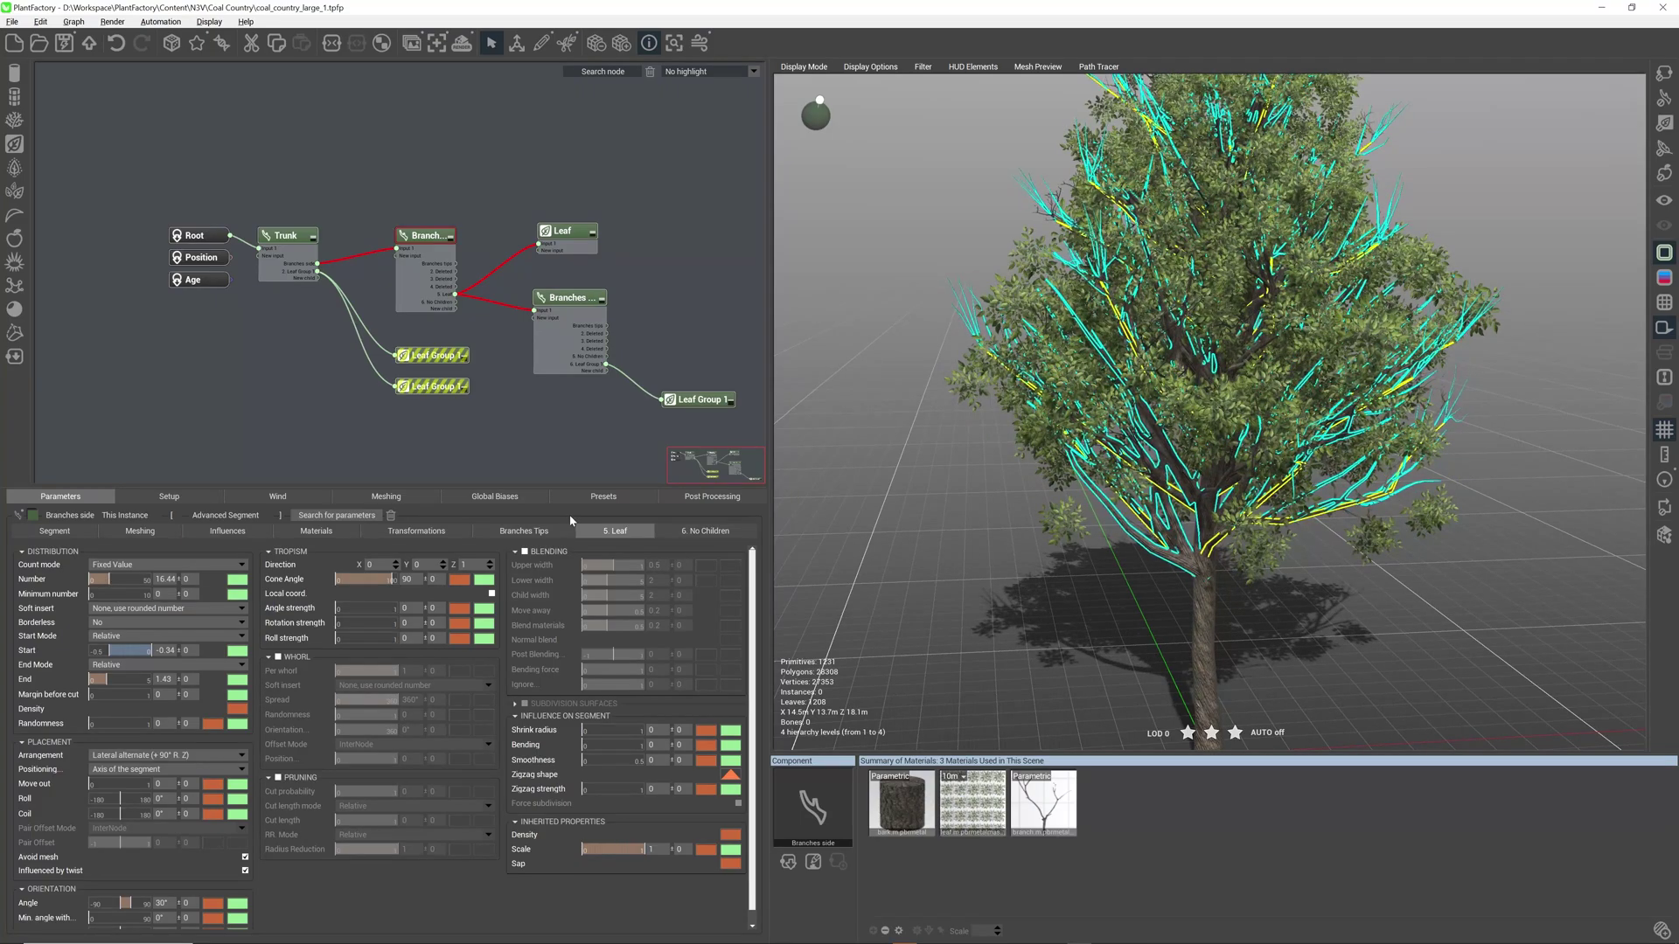
pyautogui.click(163, 580)
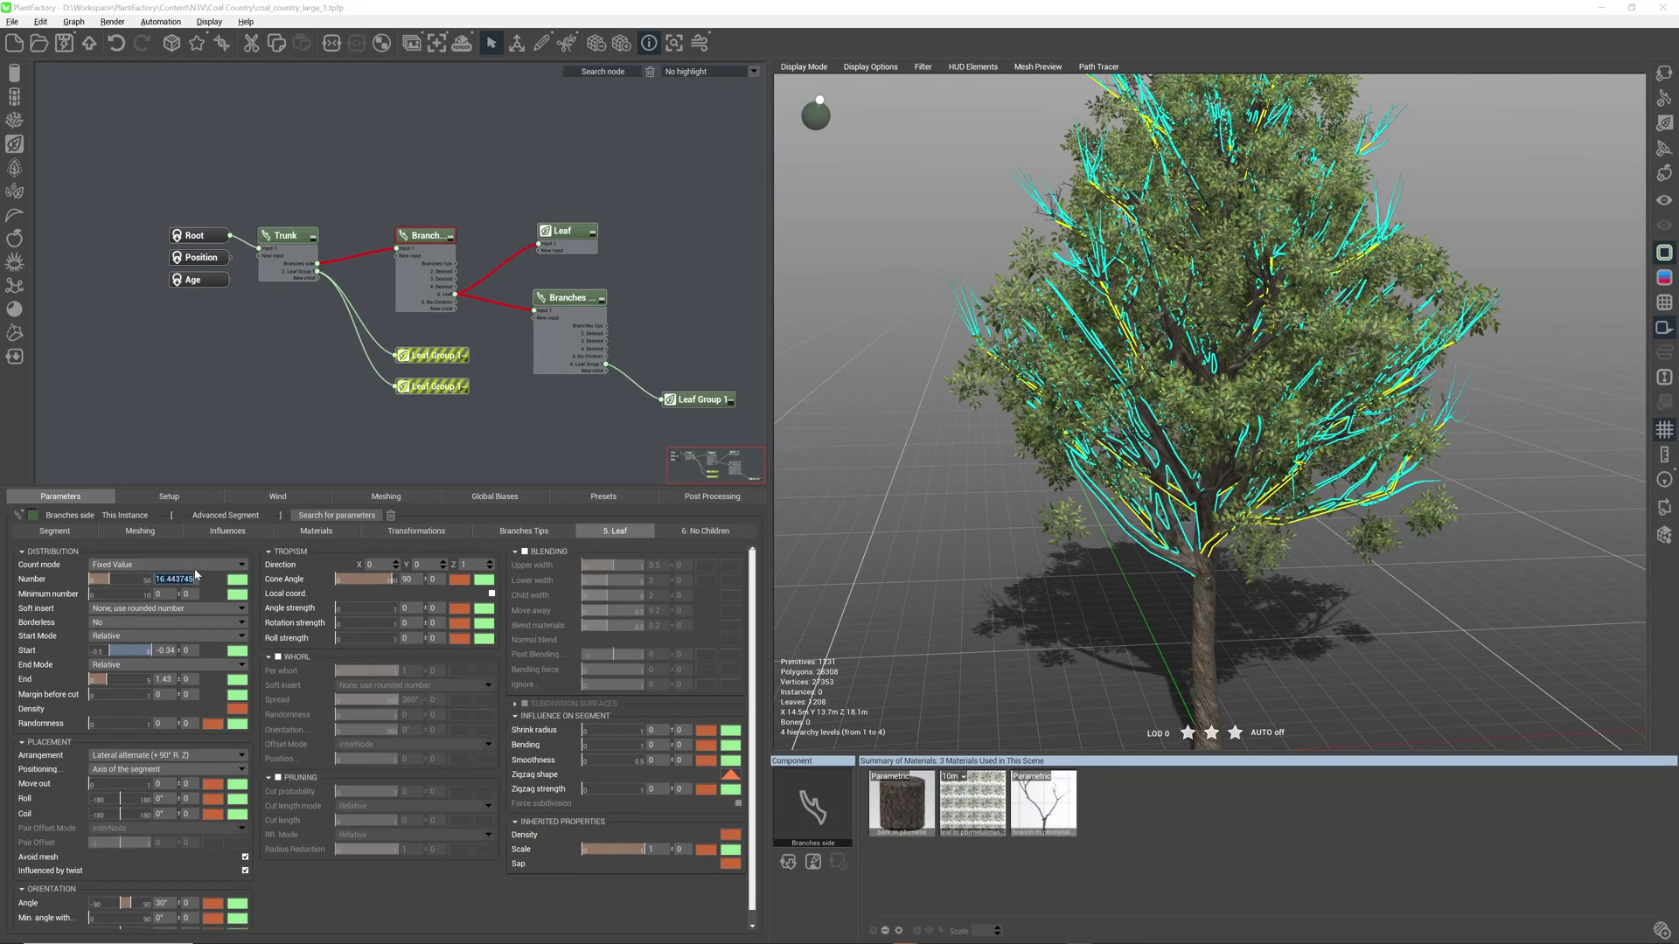
pyautogui.press('Return')
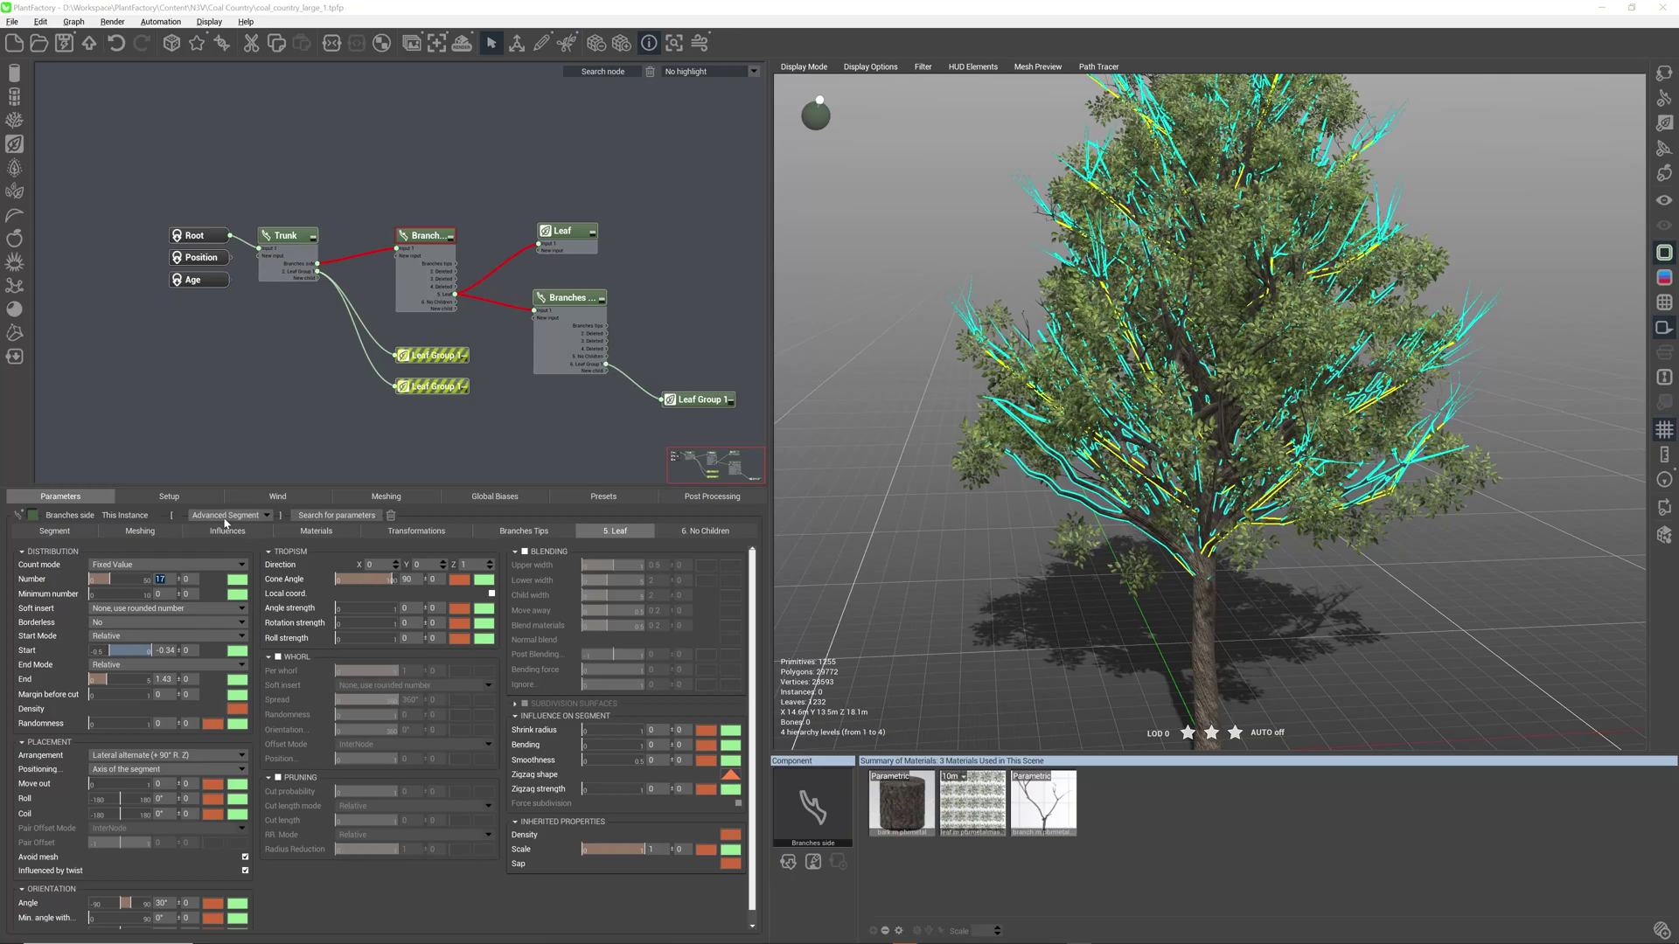
# Step: Examine the branches and the Leaf Group 1 leaf cards from several sides of the tree, and clear the selection
pyautogui.moveTo(953, 358); pyautogui.dragTo(1032, 429, button='right')
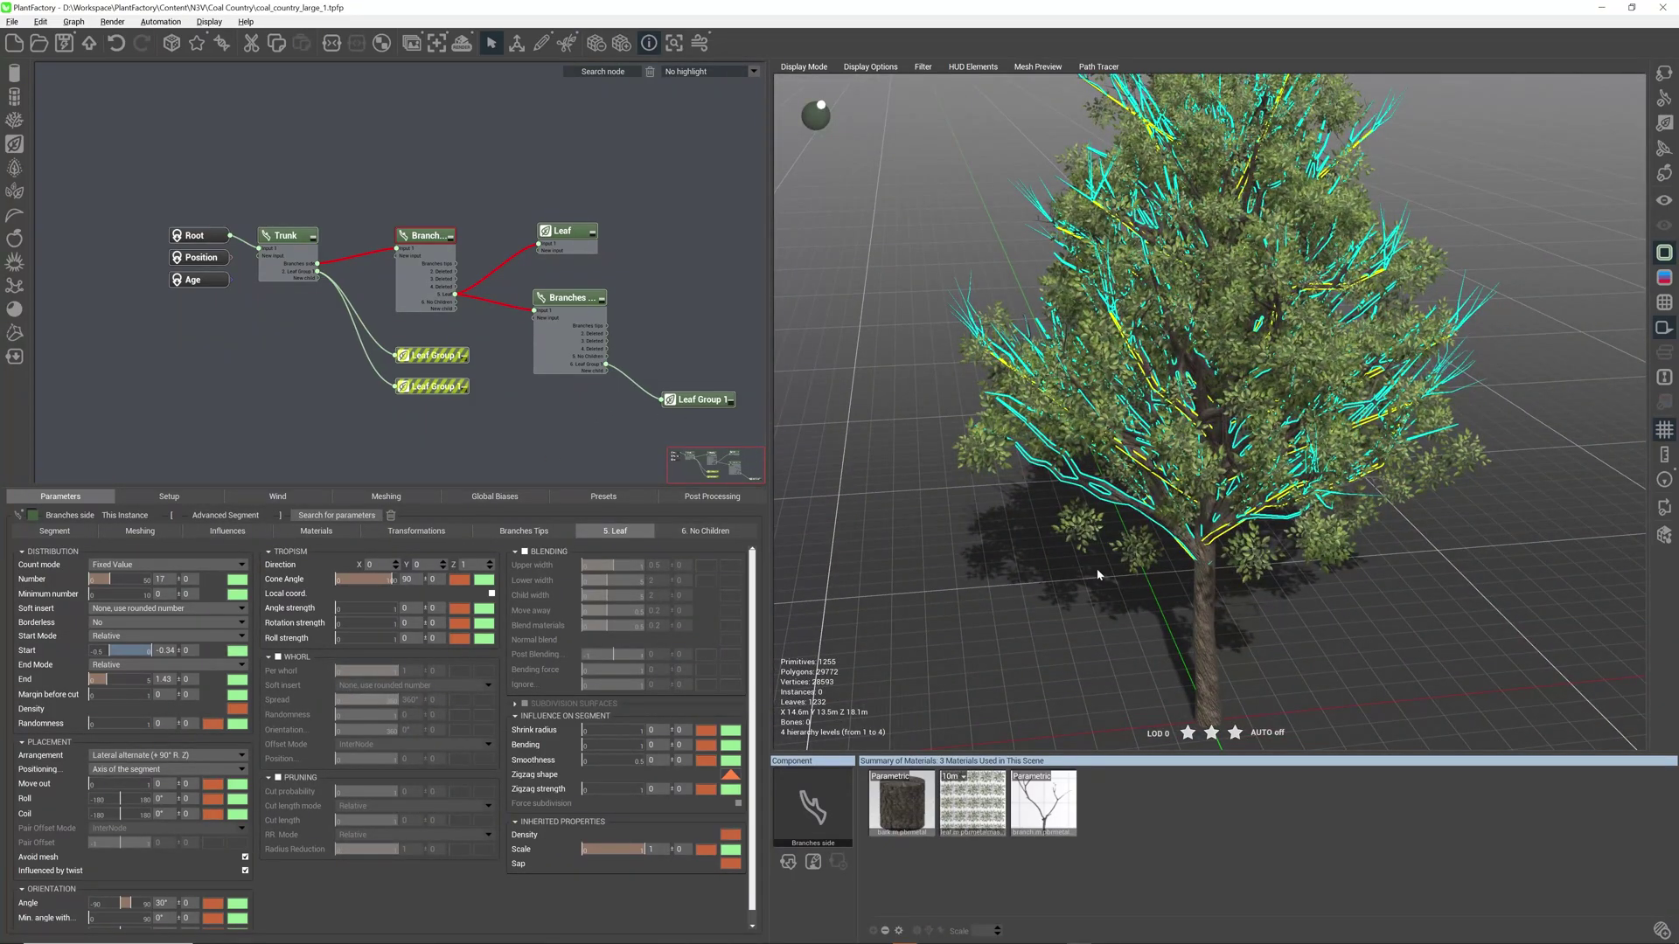
pyautogui.moveTo(1098, 574); pyautogui.dragTo(1049, 507, button='right')
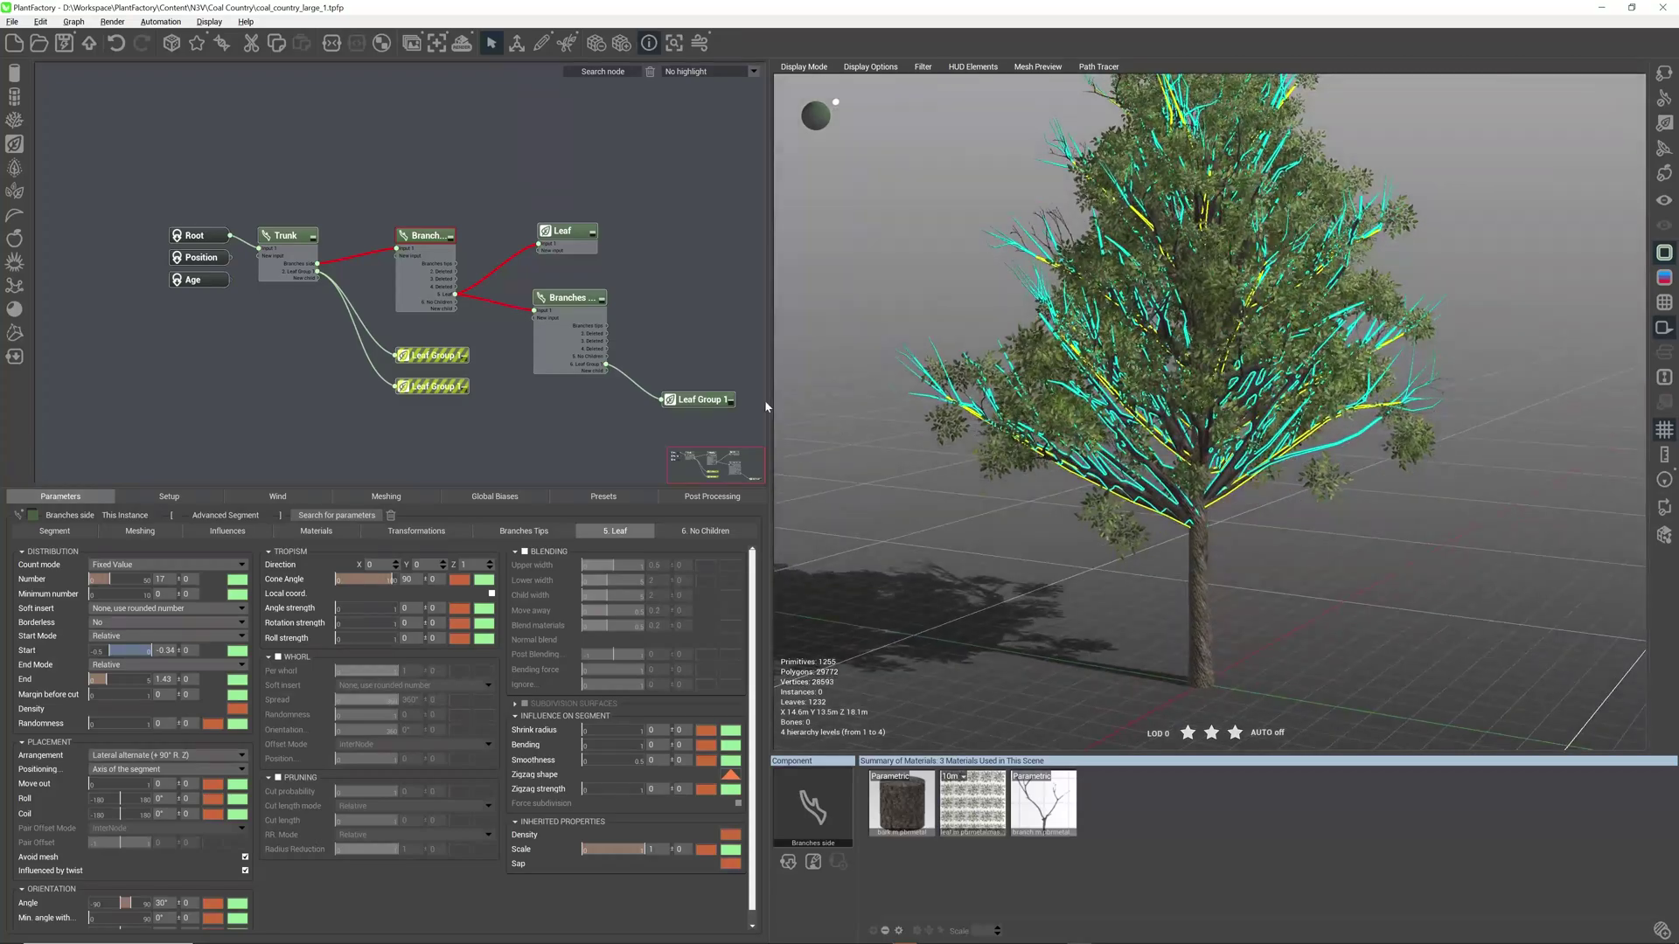
pyautogui.click(706, 401)
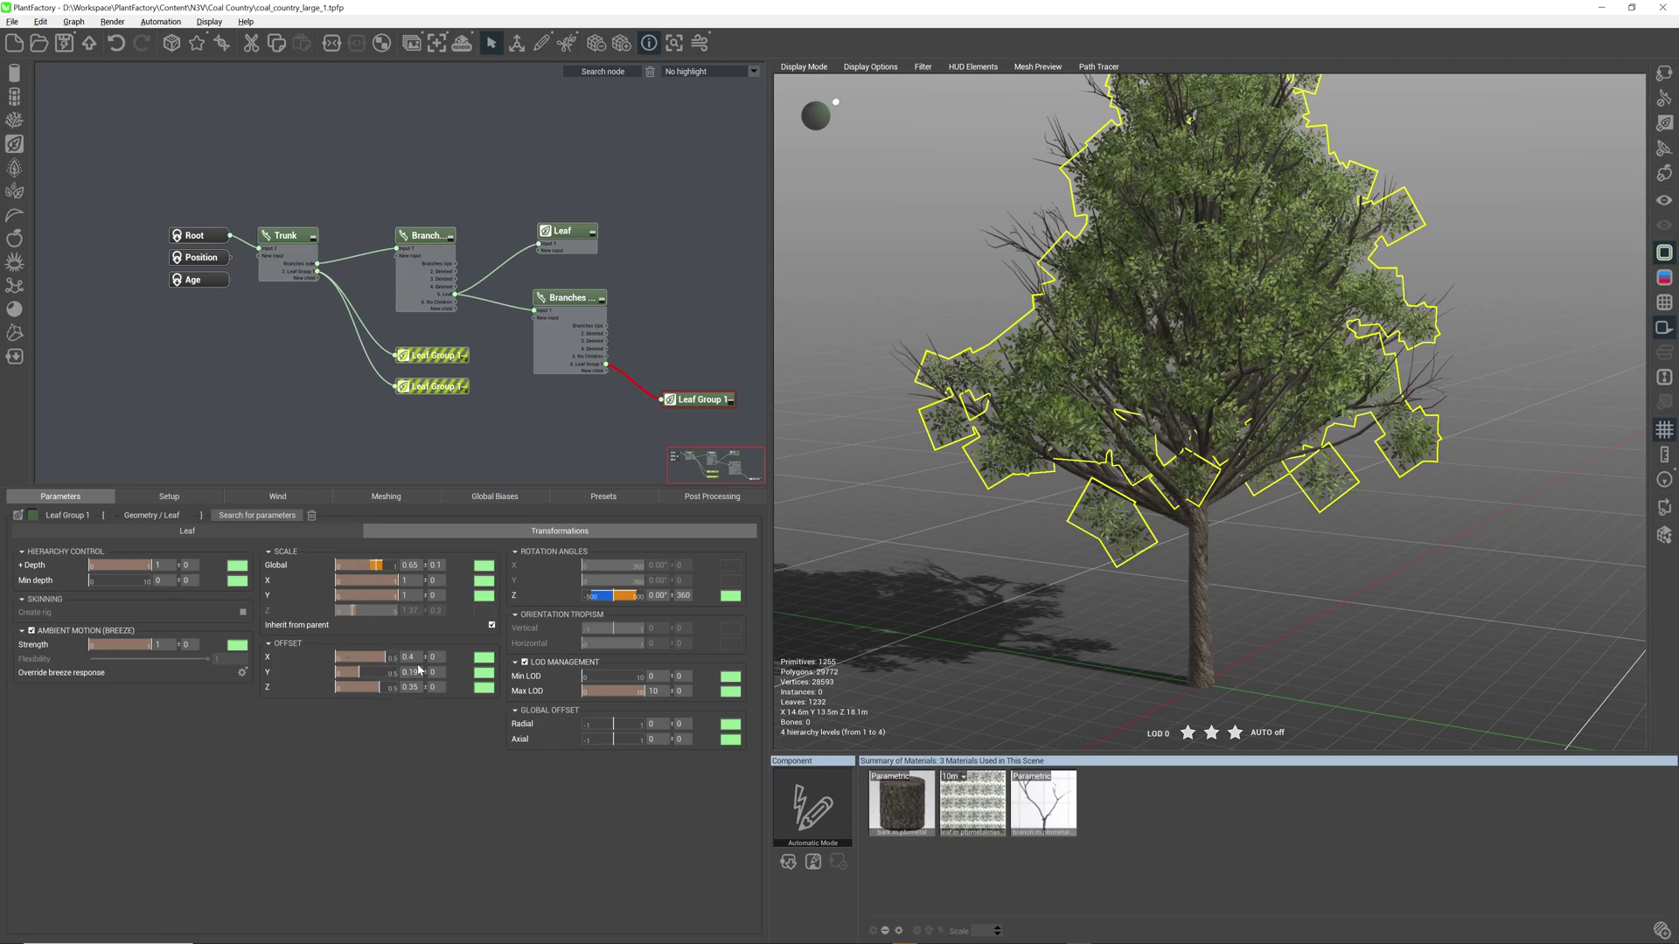
pyautogui.moveTo(913, 569); pyautogui.dragTo(1315, 434)
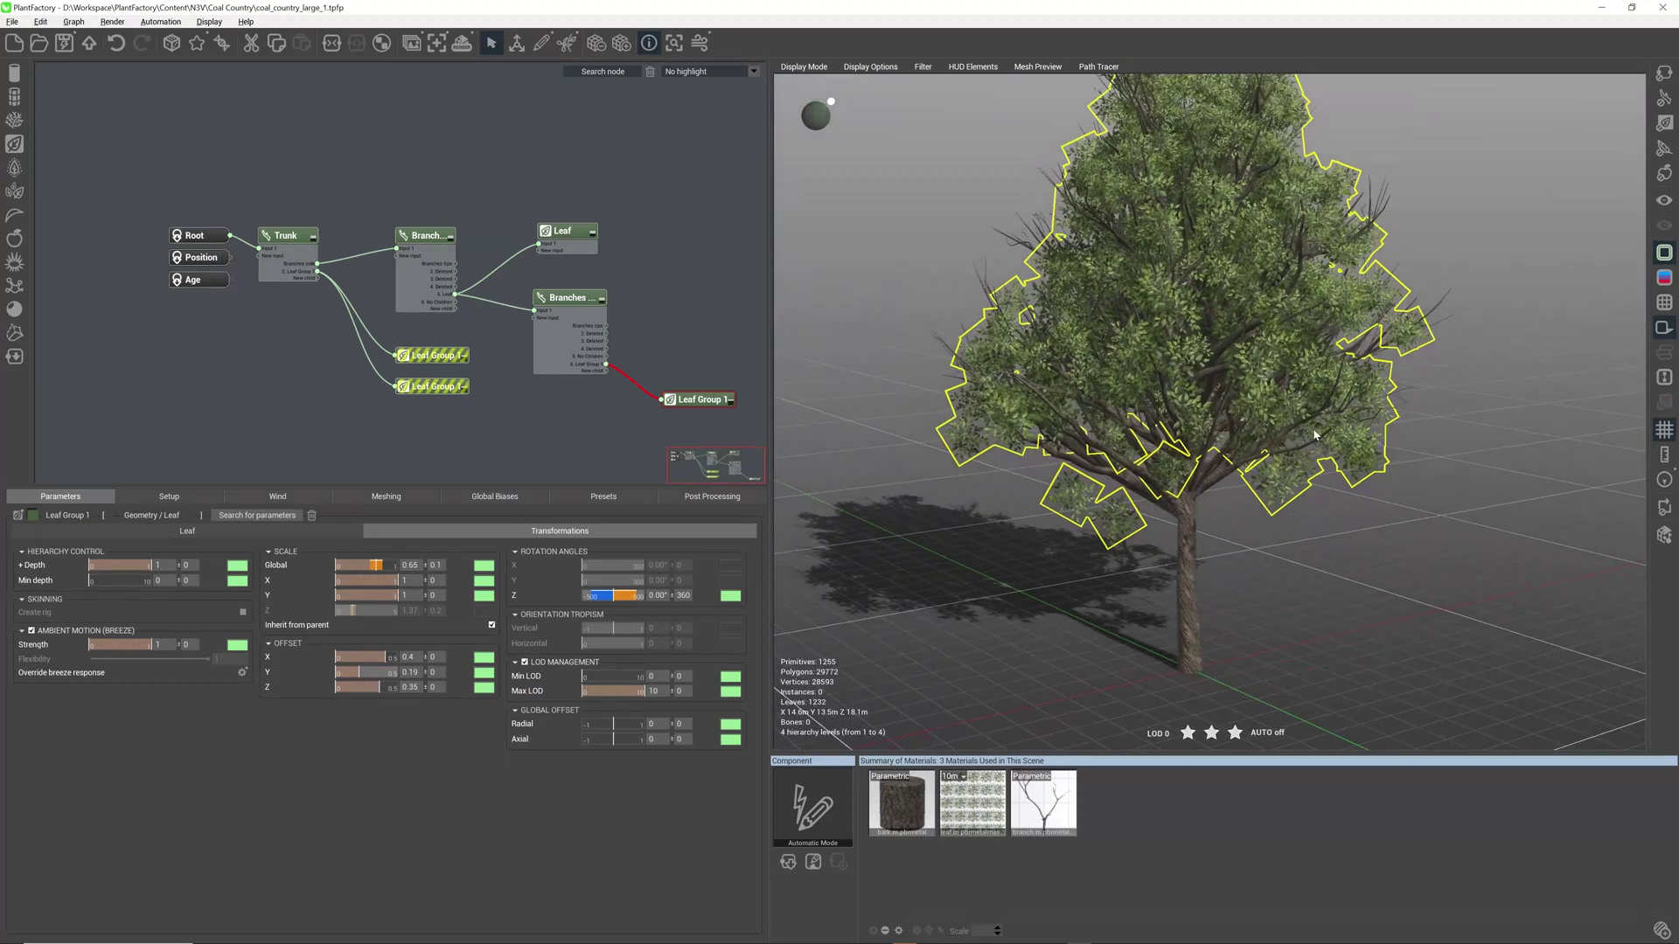
pyautogui.moveTo(1233, 331); pyautogui.dragTo(1167, 428)
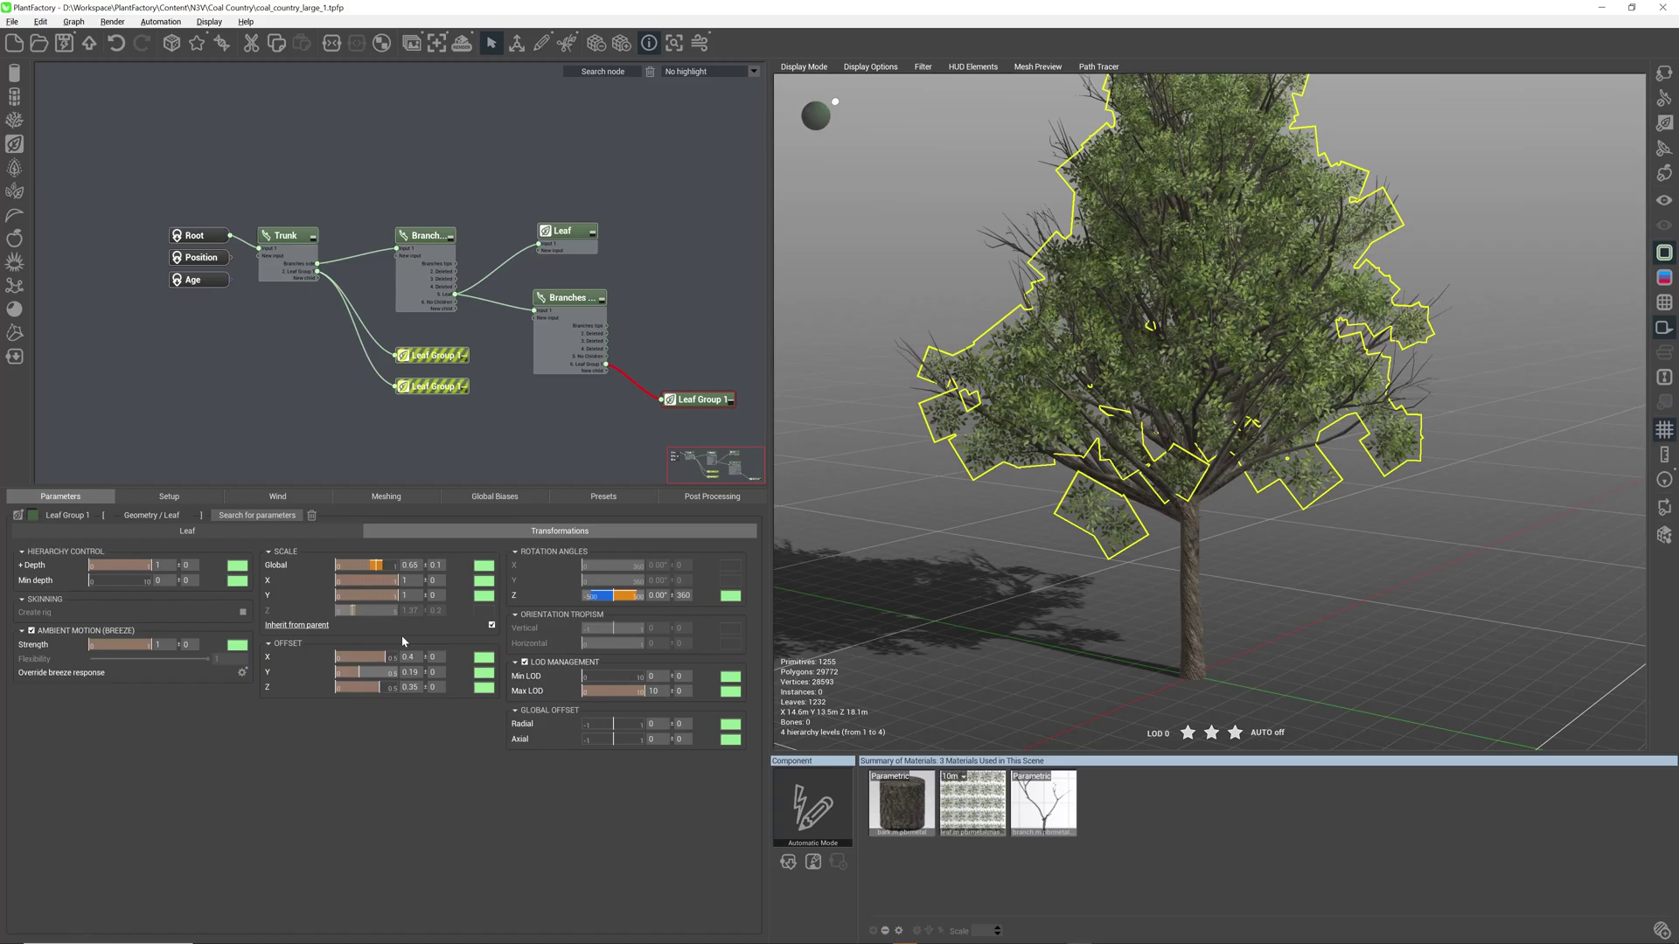
pyautogui.moveTo(1210, 371); pyautogui.dragTo(1379, 394)
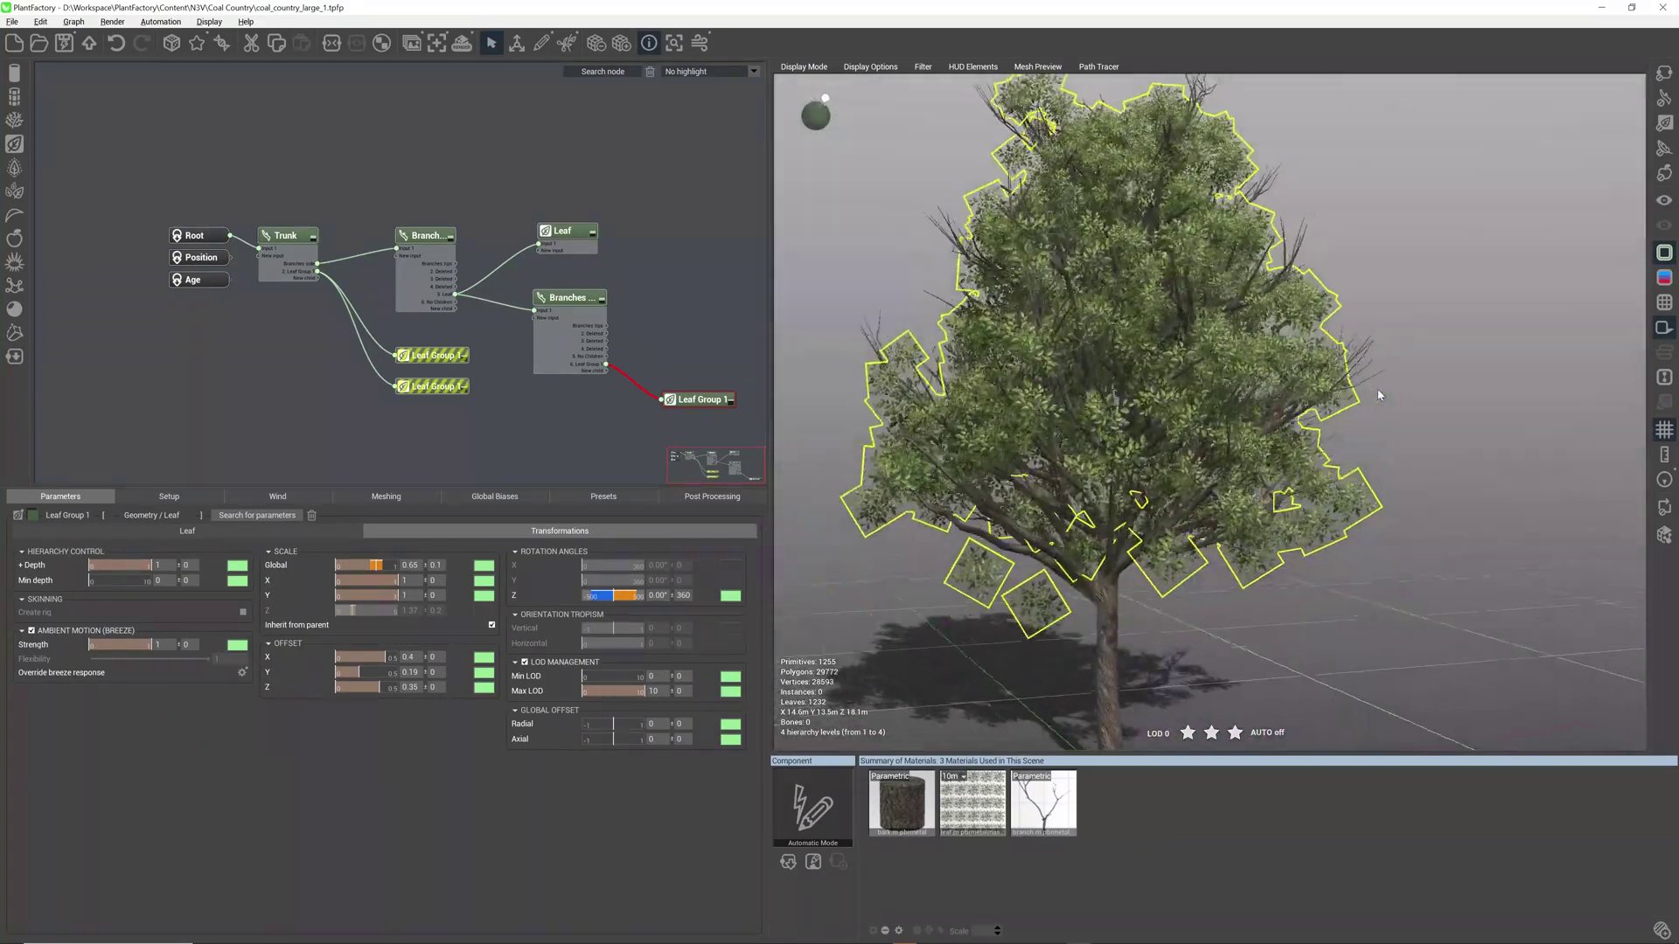
pyautogui.scroll(2, 1380, 394)
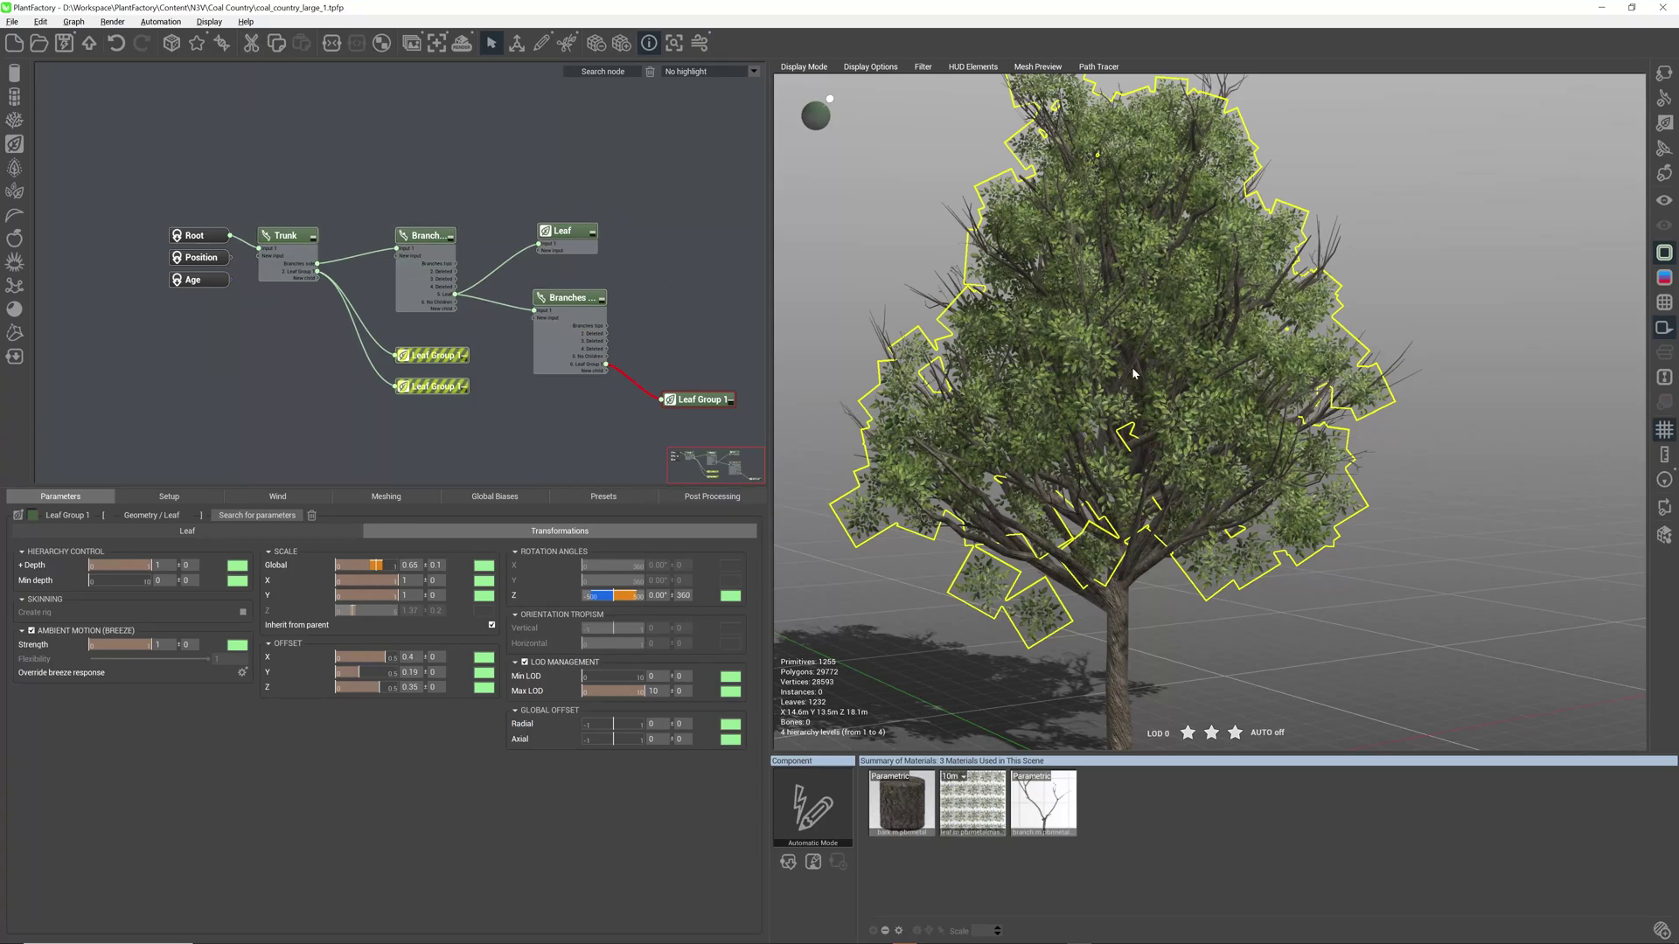
pyautogui.moveTo(1134, 374); pyautogui.dragTo(1100, 396)
pyautogui.moveTo(1203, 404); pyautogui.dragTo(1143, 402, button='right')
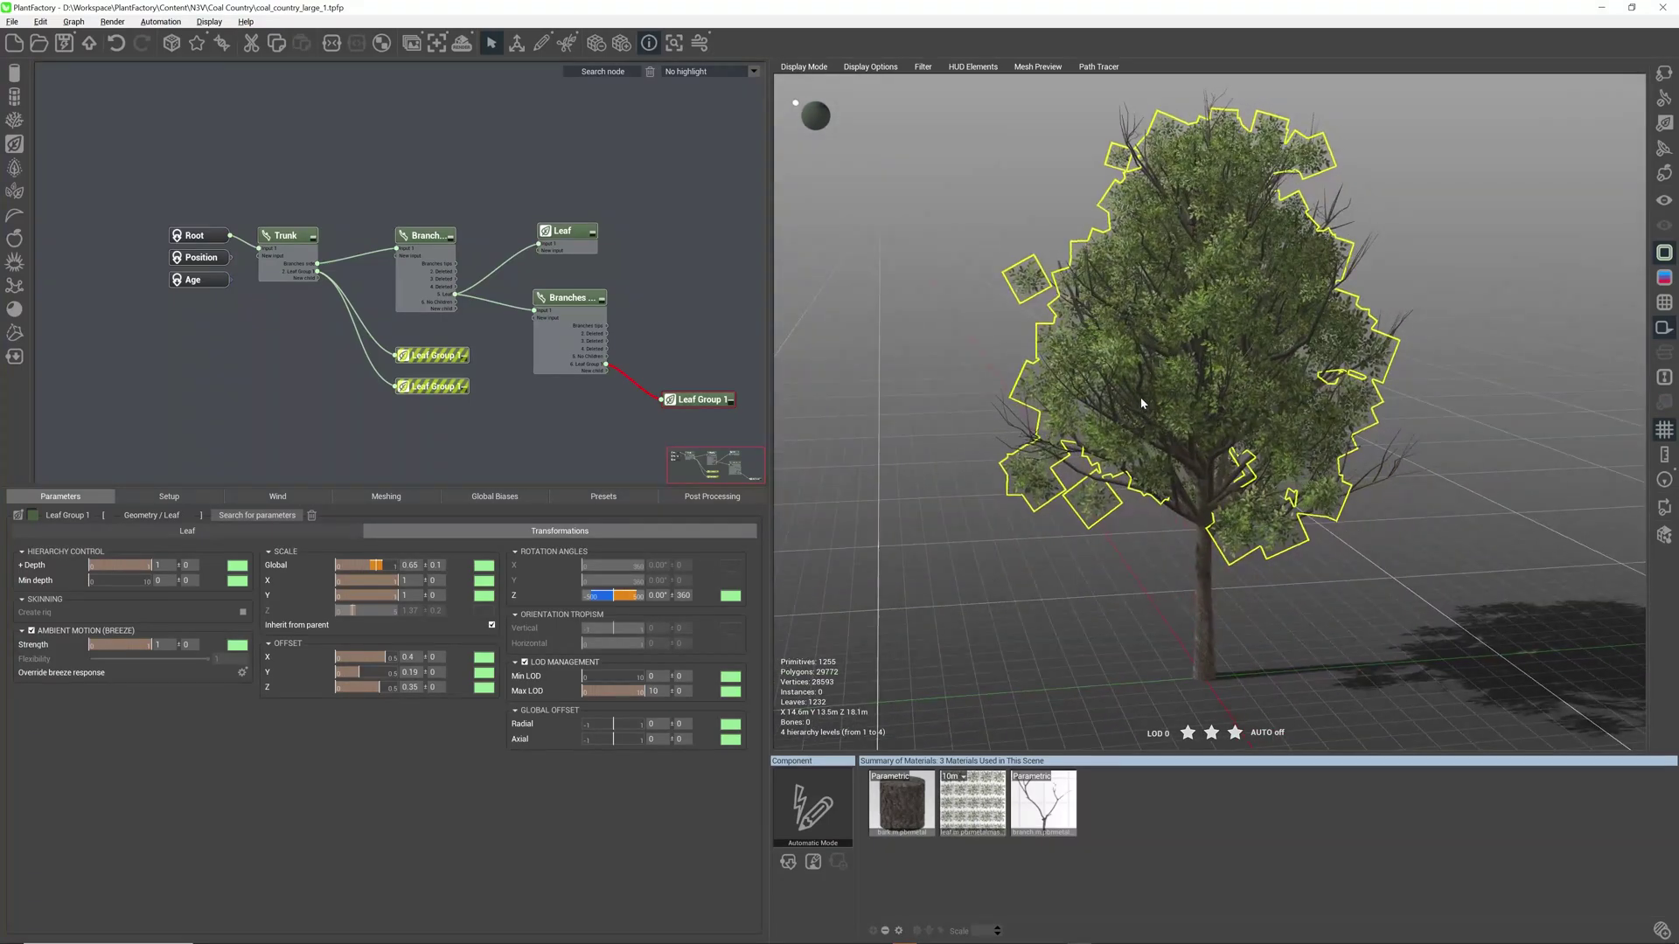
pyautogui.click(1176, 418)
pyautogui.moveTo(1173, 418)
pyautogui.mouseDown()
pyautogui.moveTo(1334, 405)
pyautogui.moveTo(1097, 392)
pyautogui.moveTo(1156, 401)
pyautogui.mouseUp()
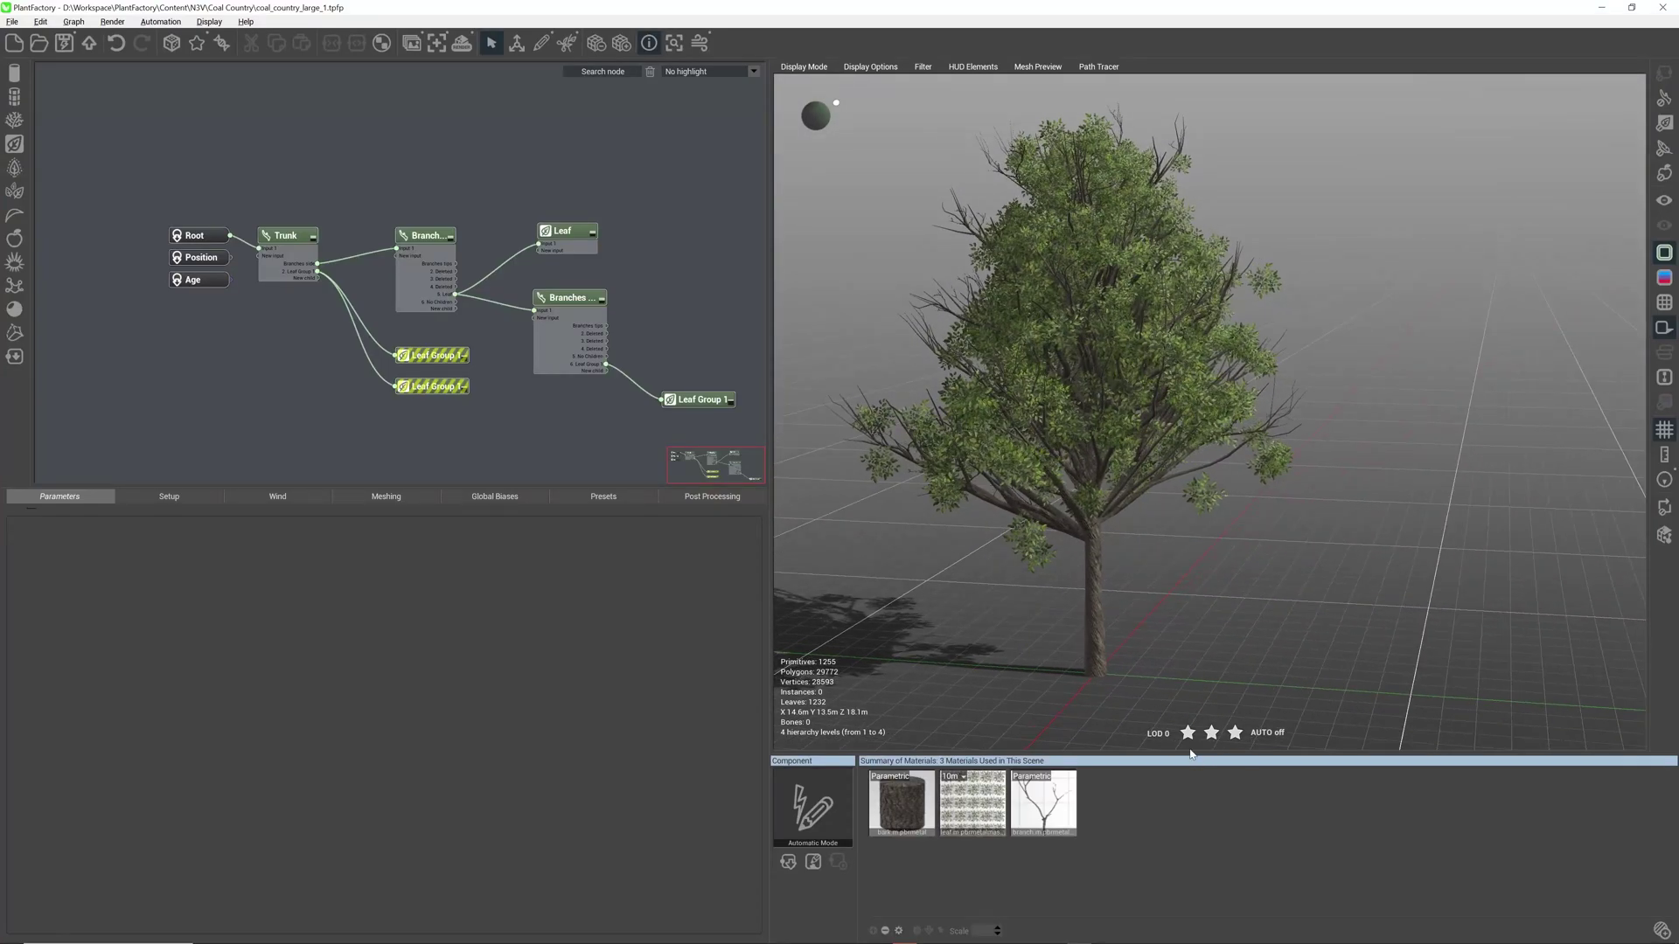
# Step: Set the Leaf distribution number of the main branches node to 18.66 and check the leaf coverage from another side
pyautogui.click(439, 244)
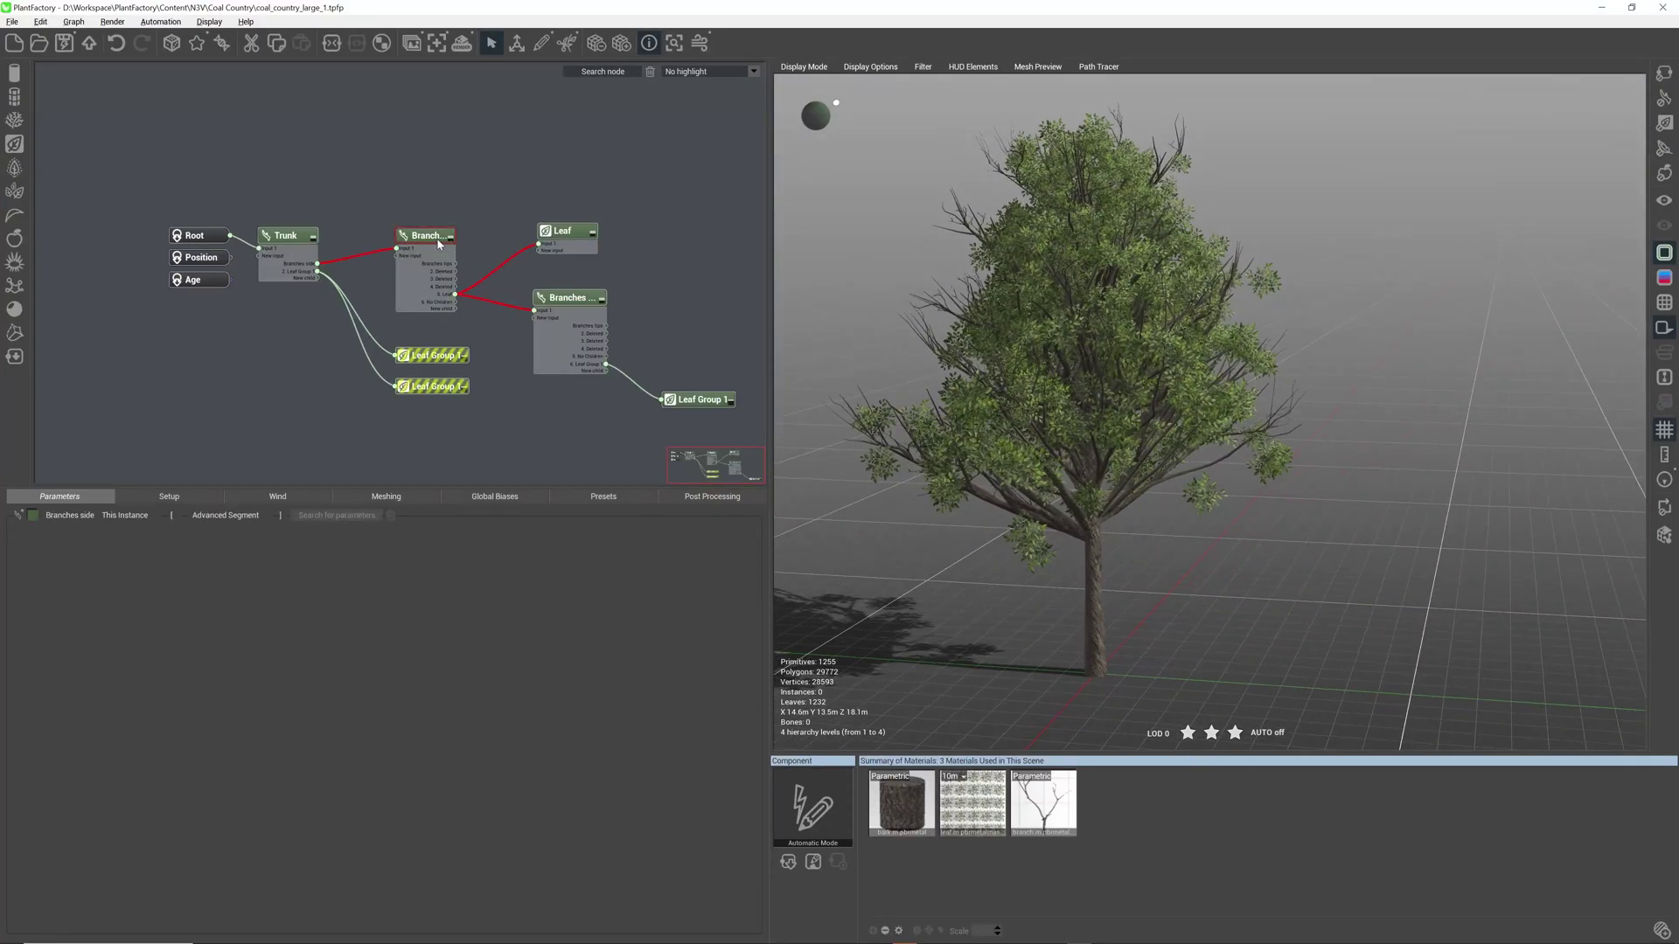
pyautogui.moveTo(109, 579); pyautogui.dragTo(111, 579)
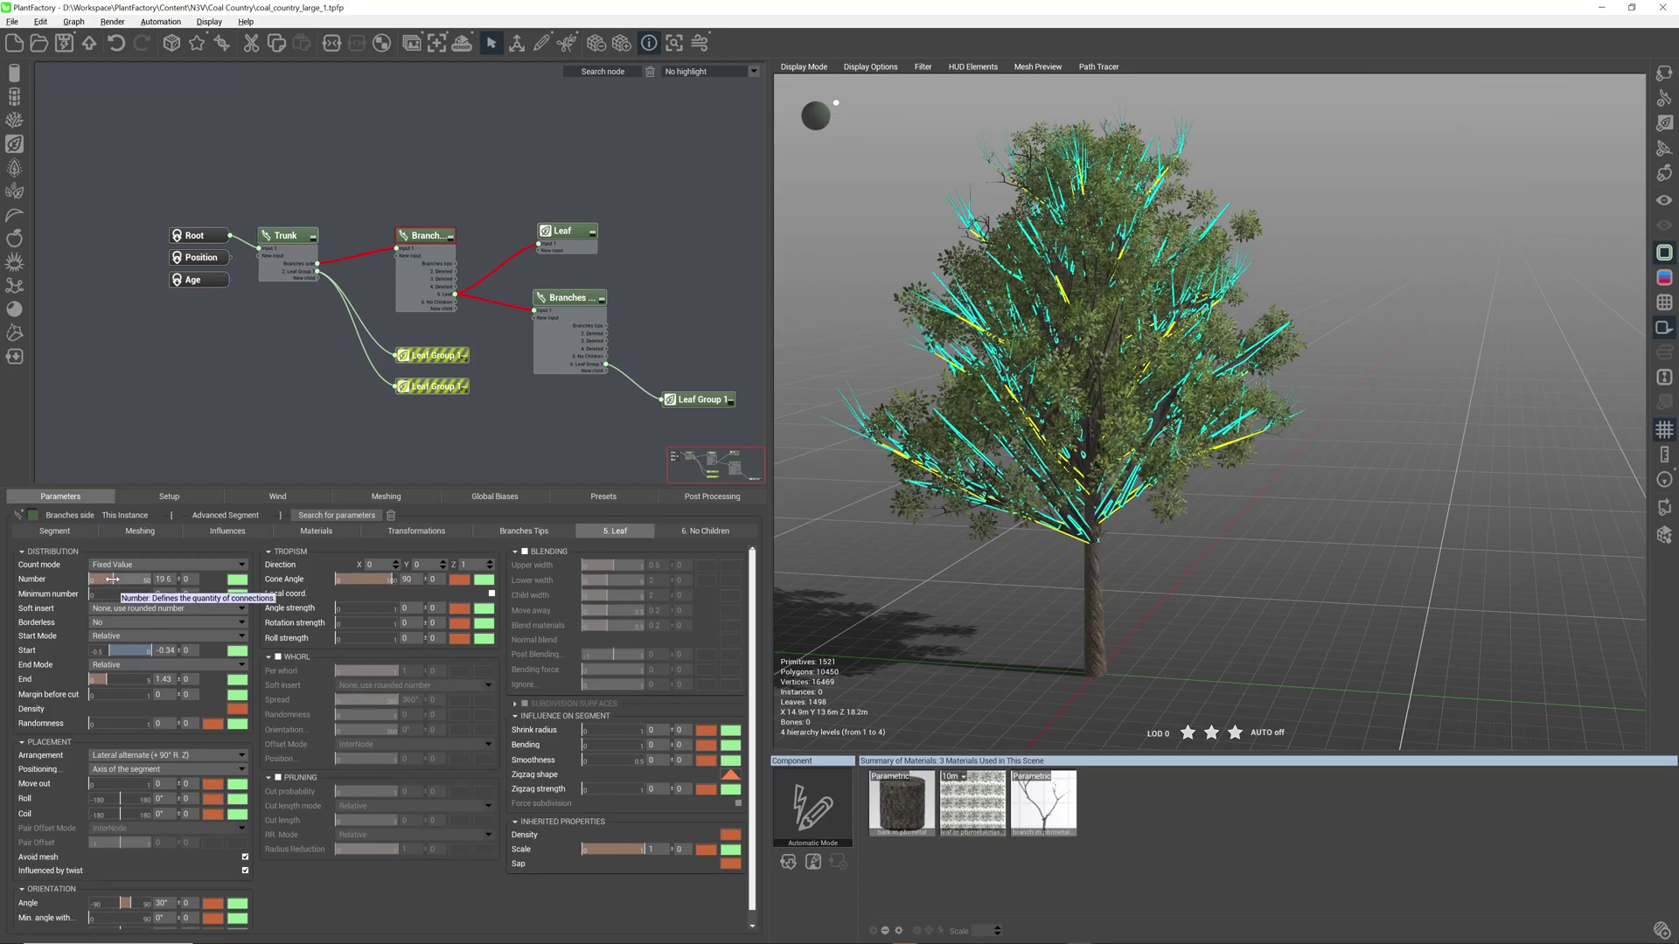
pyautogui.moveTo(1163, 350); pyautogui.dragTo(1120, 400, button='right')
pyautogui.click(1034, 469)
pyautogui.scroll(2, 1119, 381)
pyautogui.moveTo(1121, 401); pyautogui.dragTo(1146, 474)
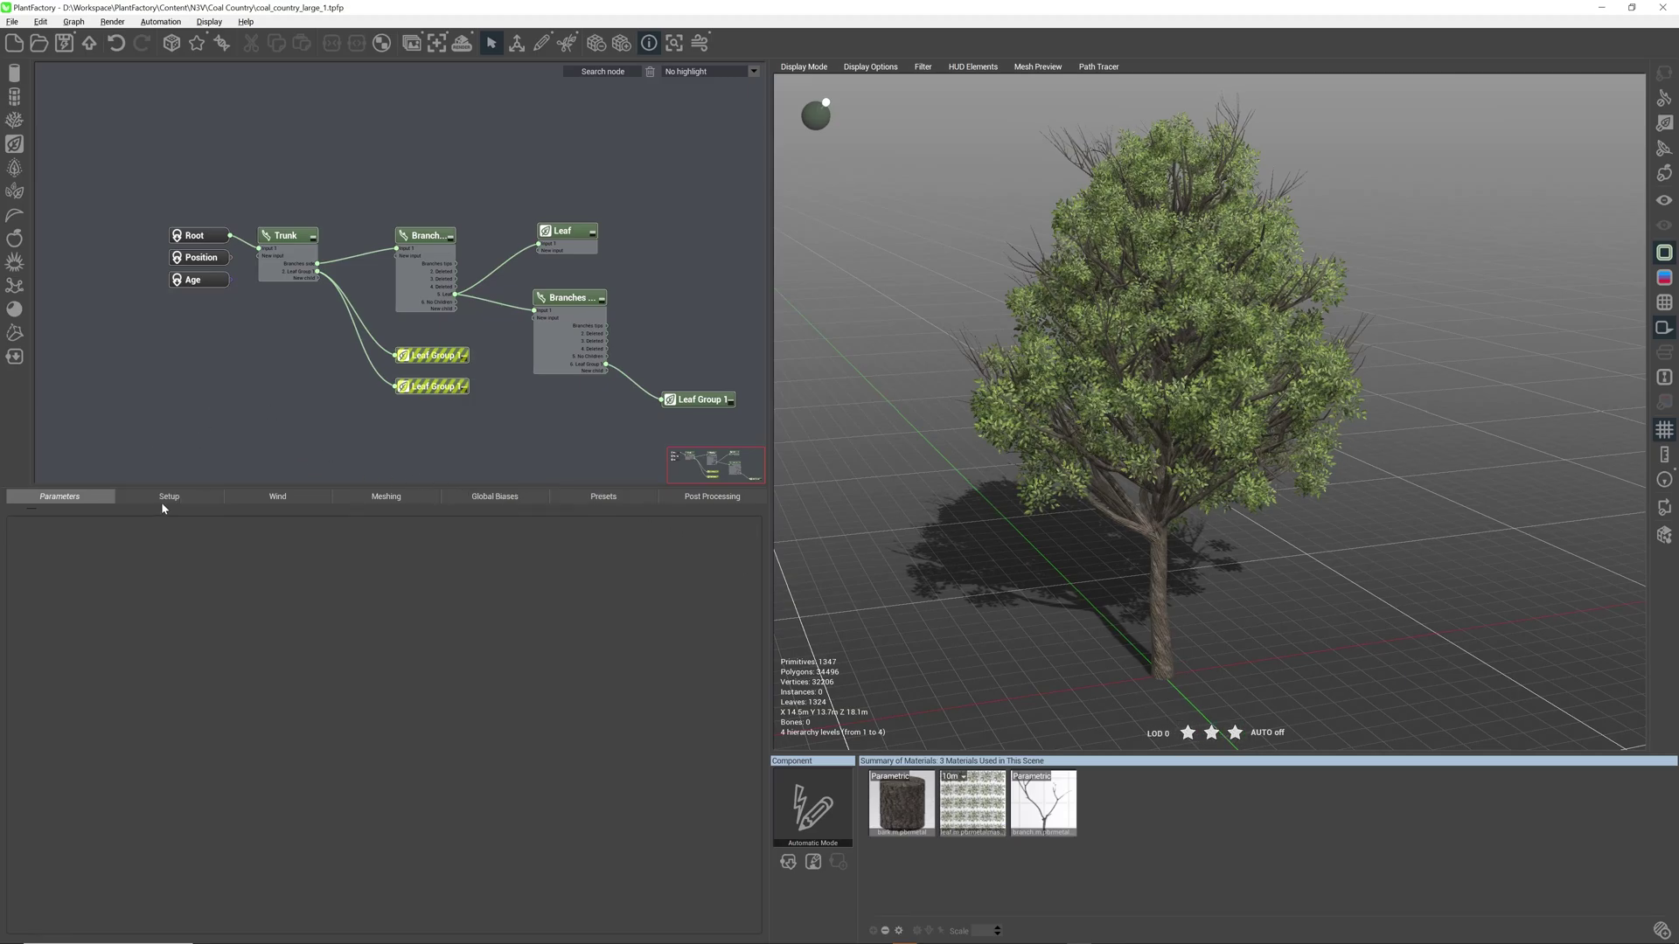
# Step: Set the plant's number of simplified LODs to 4 and the simplification boost to 1
pyautogui.click(381, 506)
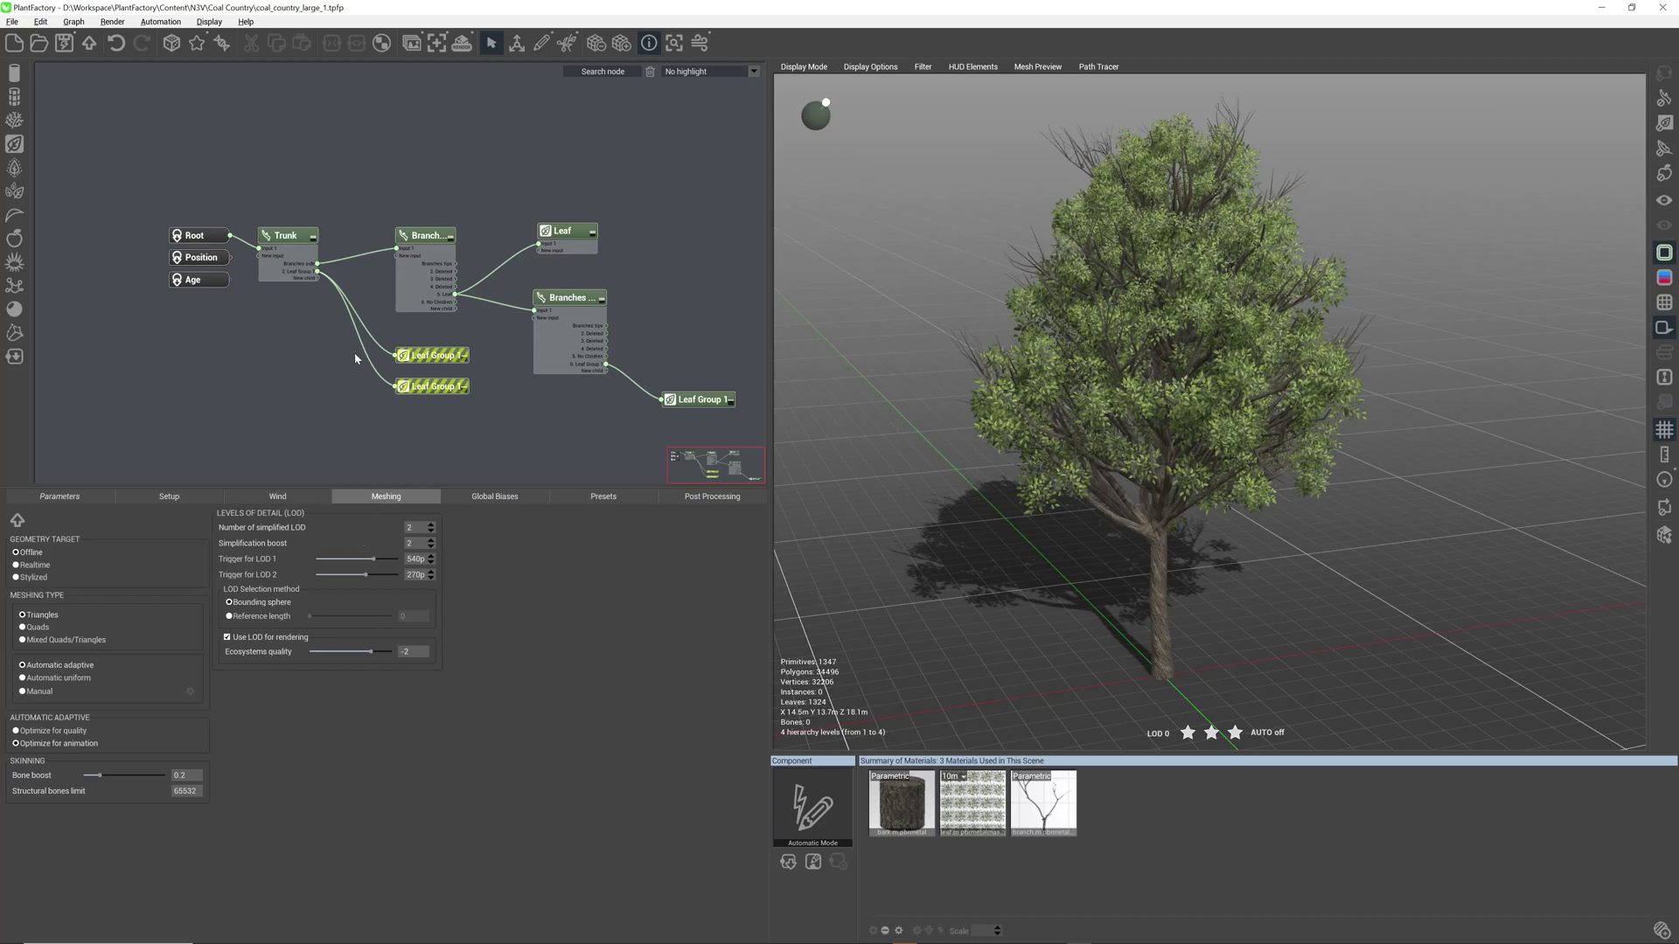
pyautogui.click(430, 524)
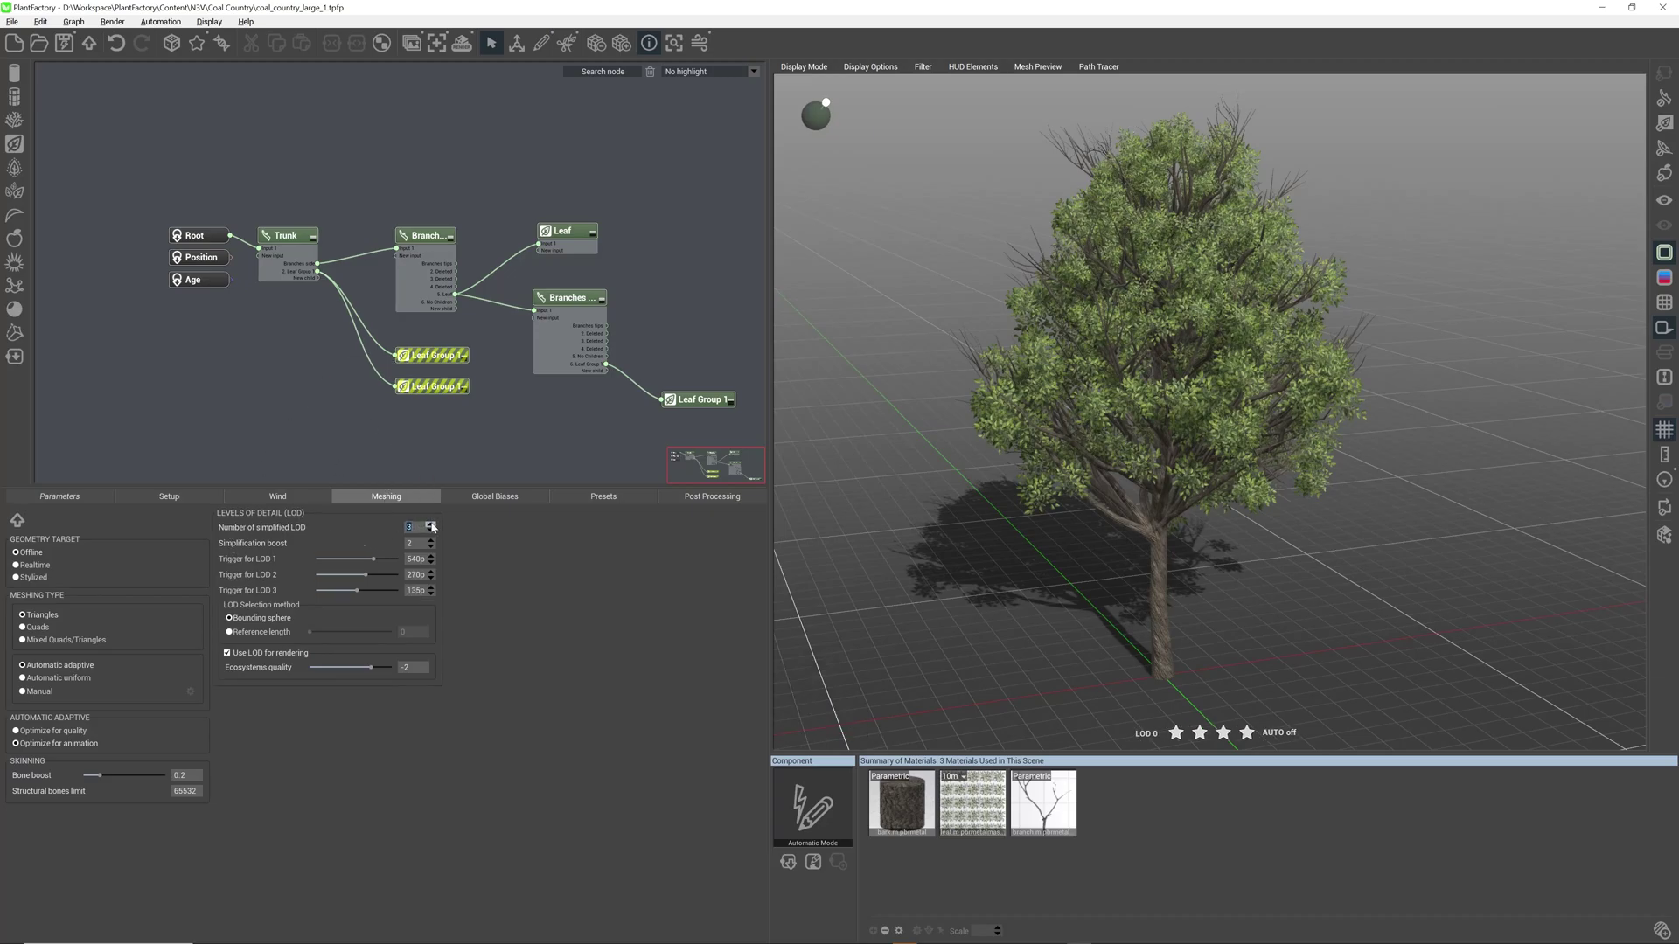
pyautogui.click(430, 524)
pyautogui.click(430, 546)
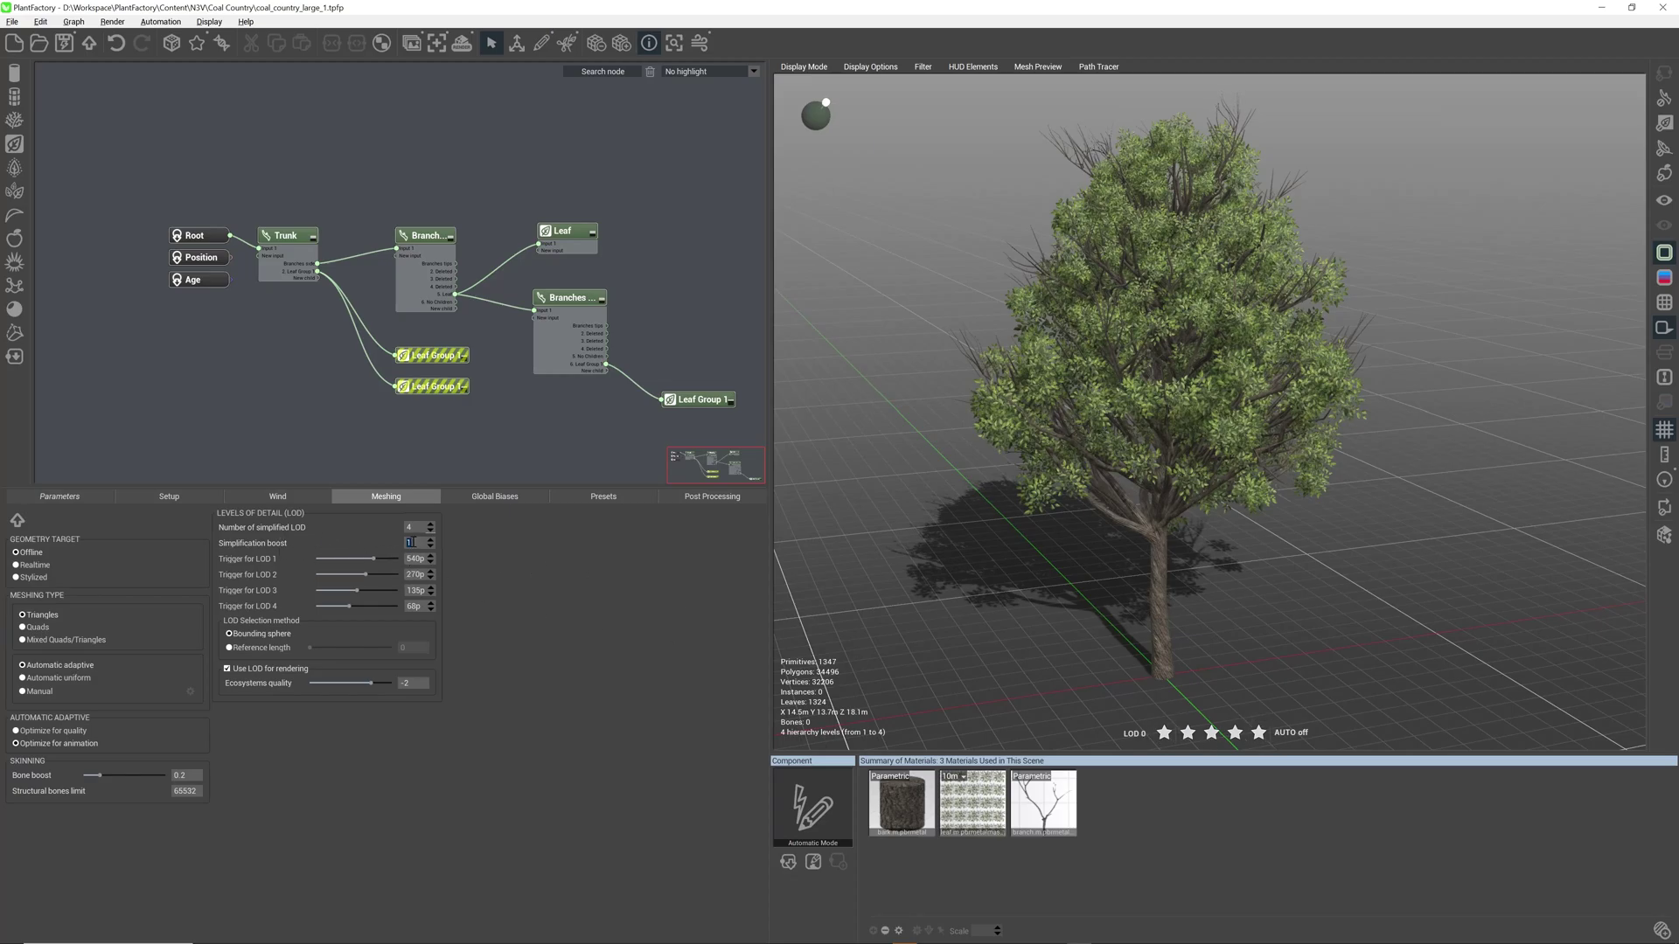
pyautogui.moveTo(1199, 448); pyautogui.dragTo(1253, 428, button='right')
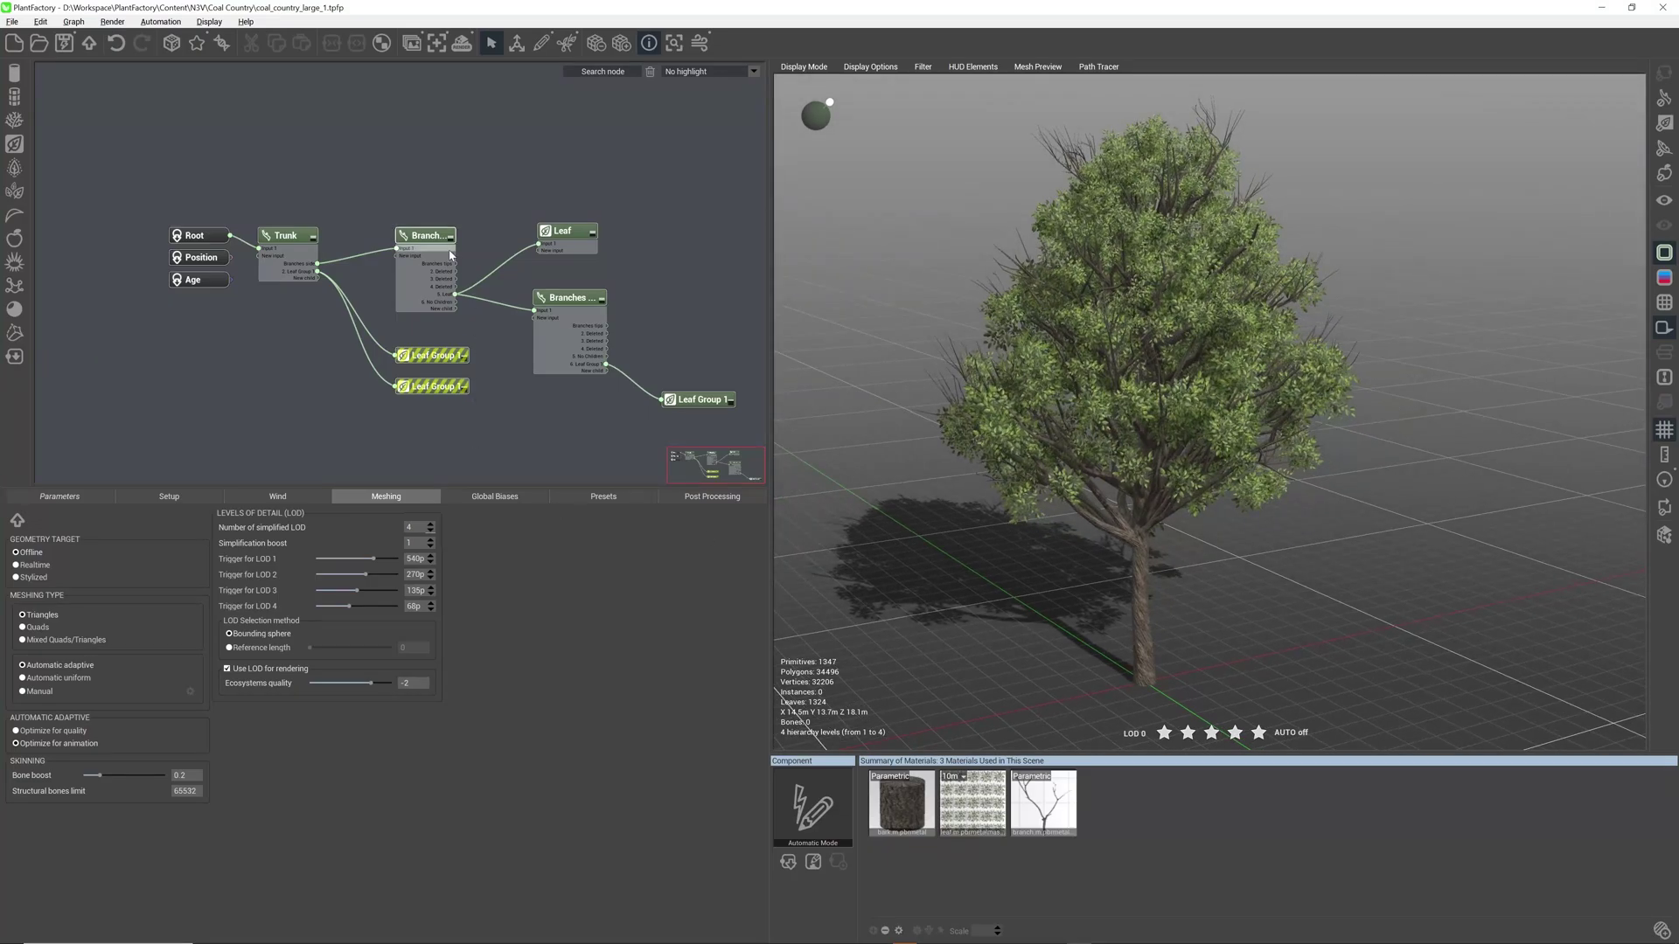
# Step: Show the meshing parameters of the main branches node and examine the lower branches up close
pyautogui.click(425, 236)
pyautogui.click(170, 497)
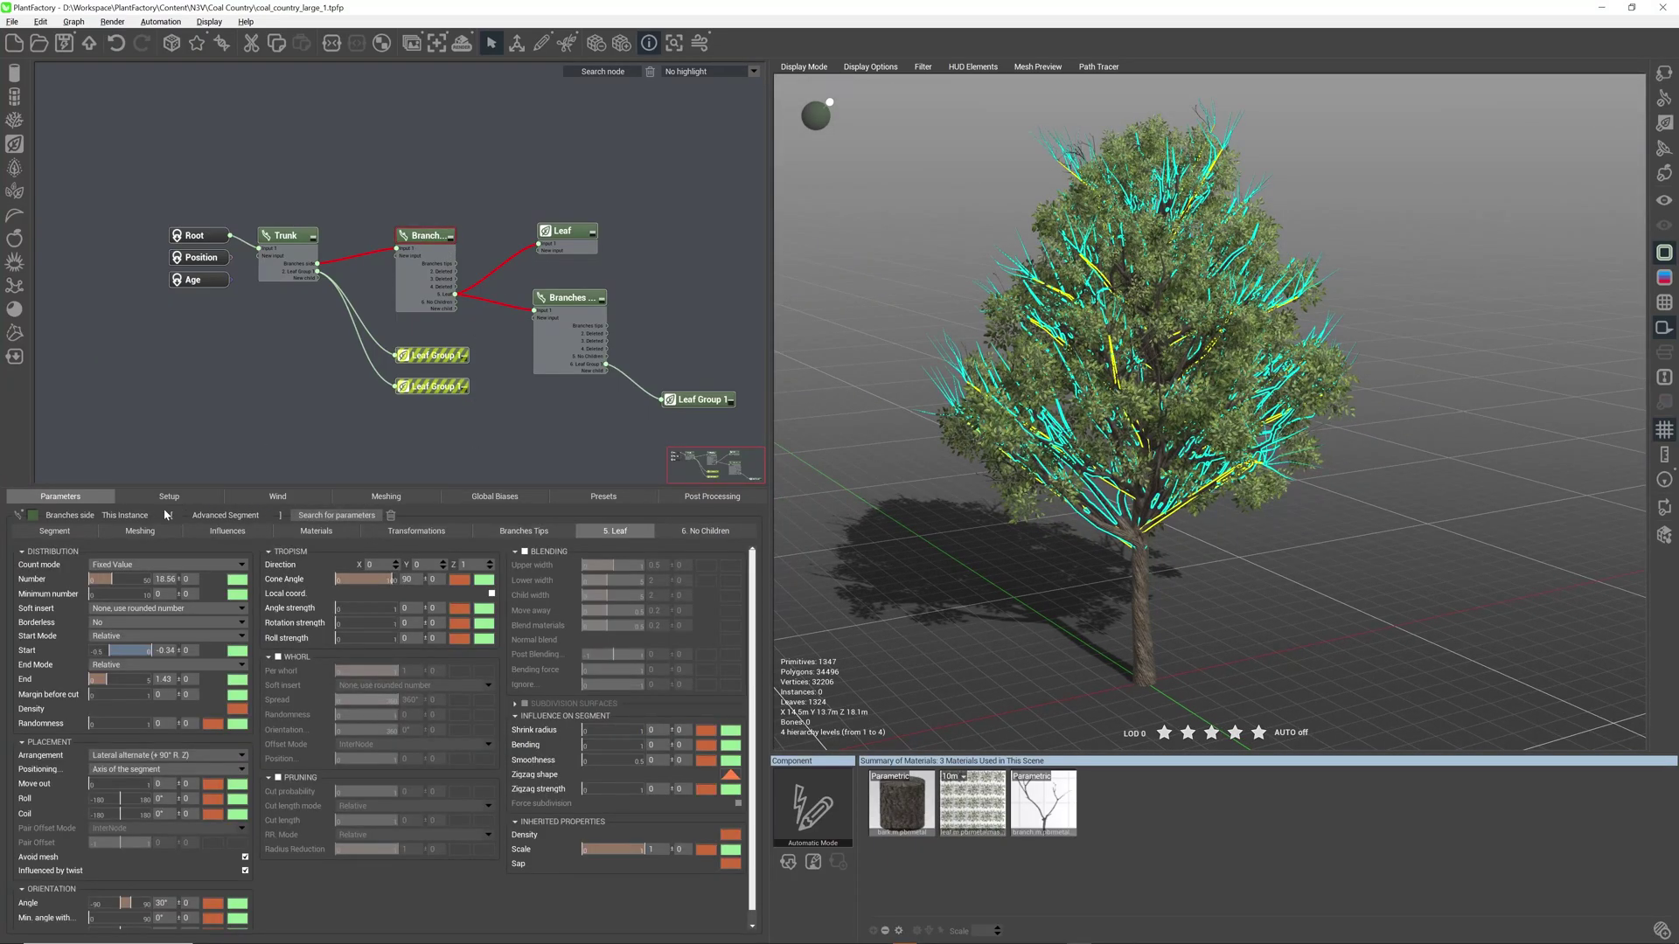
pyautogui.click(138, 533)
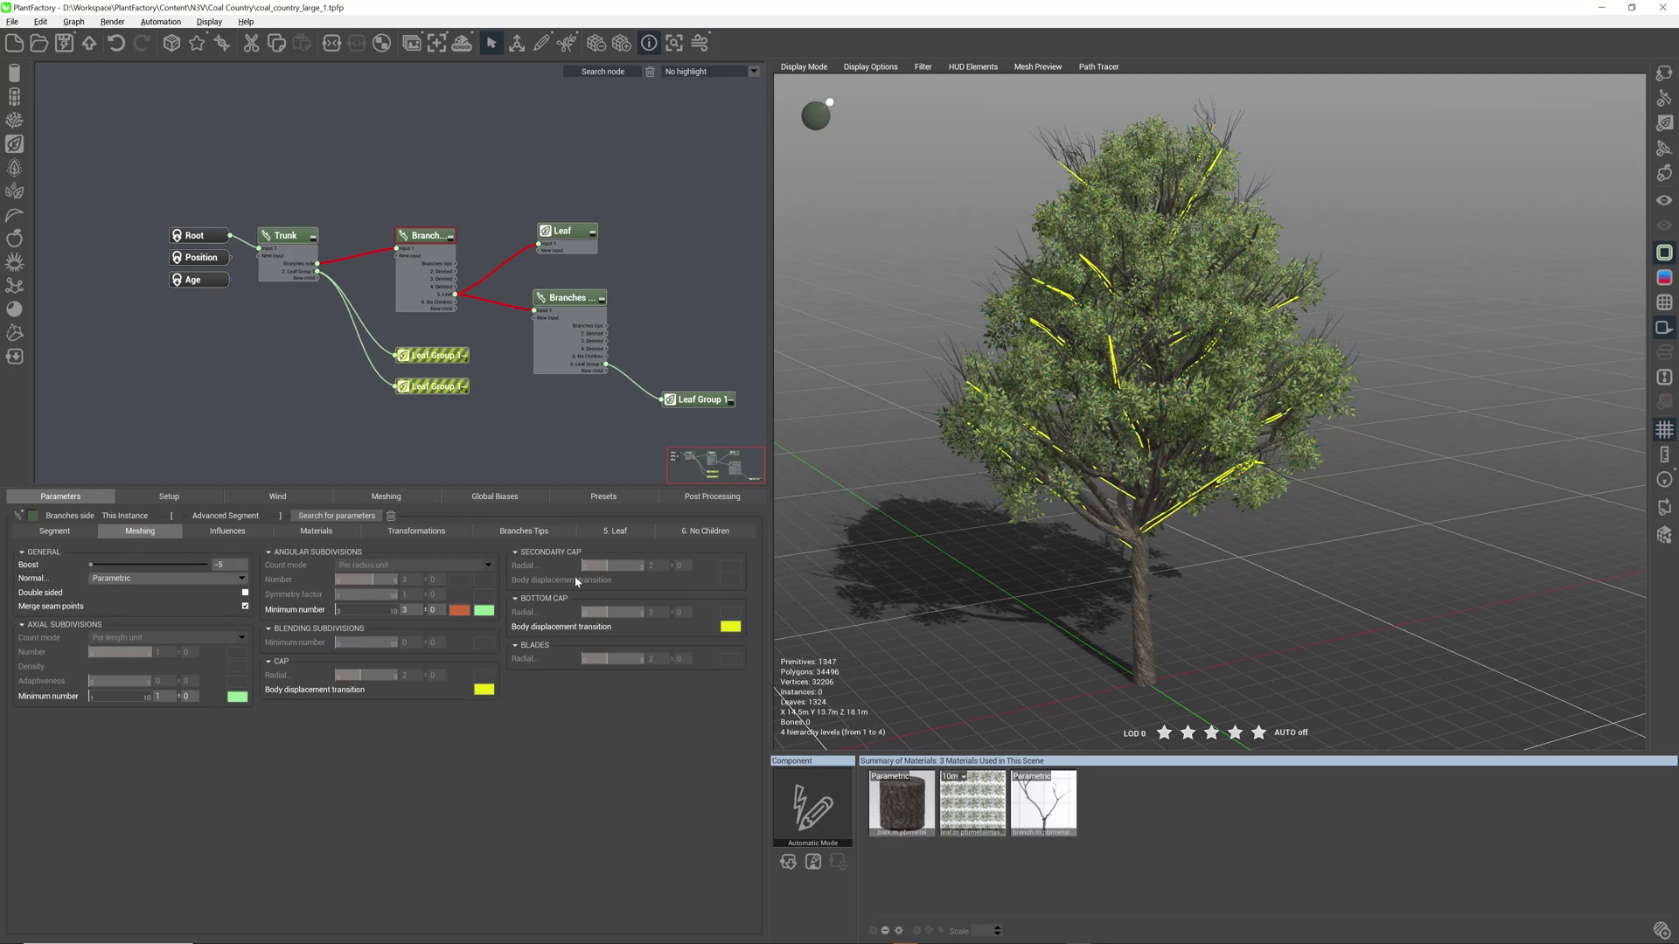
pyautogui.scroll(5, 1068, 553)
pyautogui.moveTo(1259, 602); pyautogui.dragTo(1215, 536, button='middle')
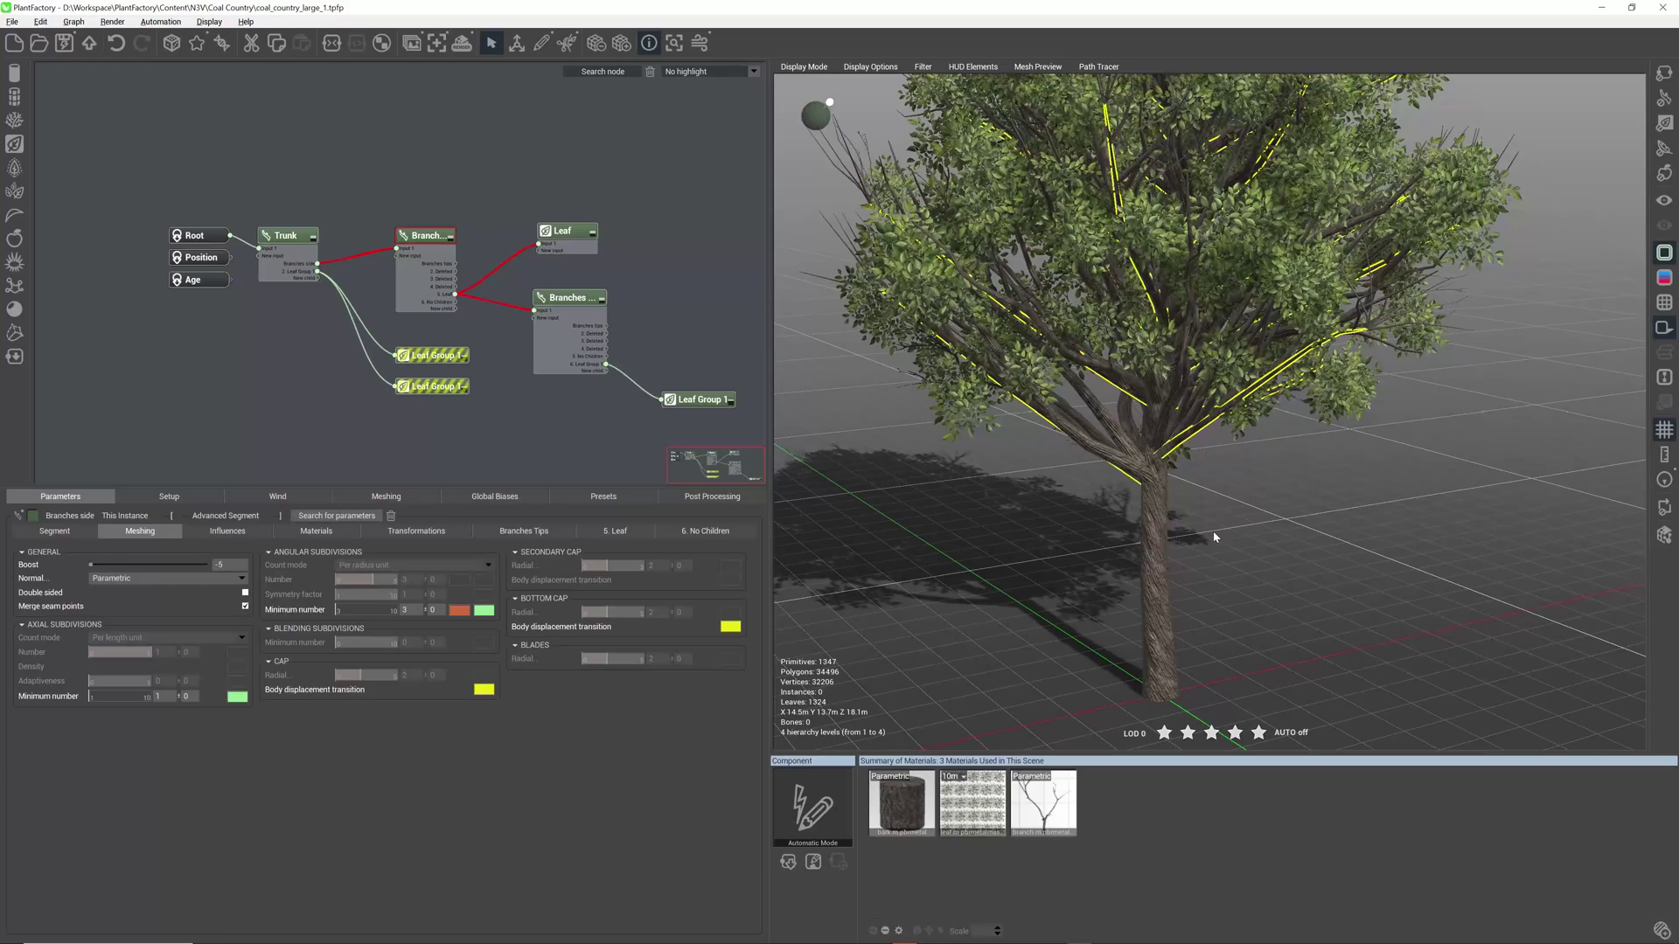
pyautogui.moveTo(1215, 535); pyautogui.dragTo(1199, 544, button='right')
# Step: Set the Skin of the second-level branches node to None
pyautogui.click(556, 302)
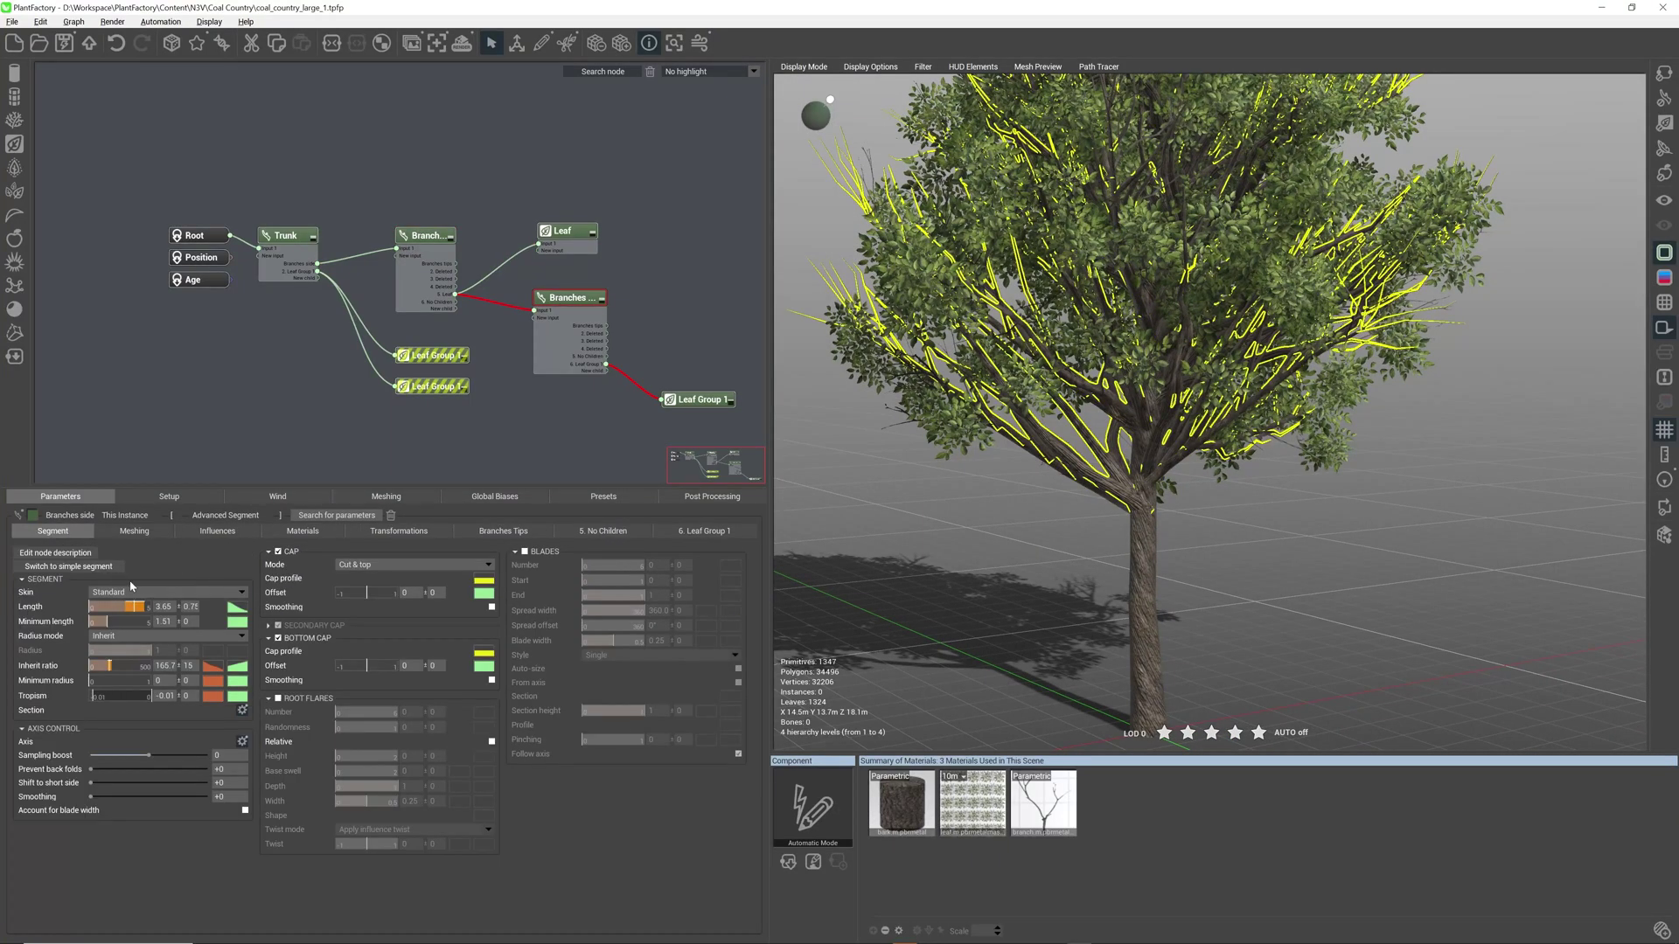
pyautogui.click(123, 592)
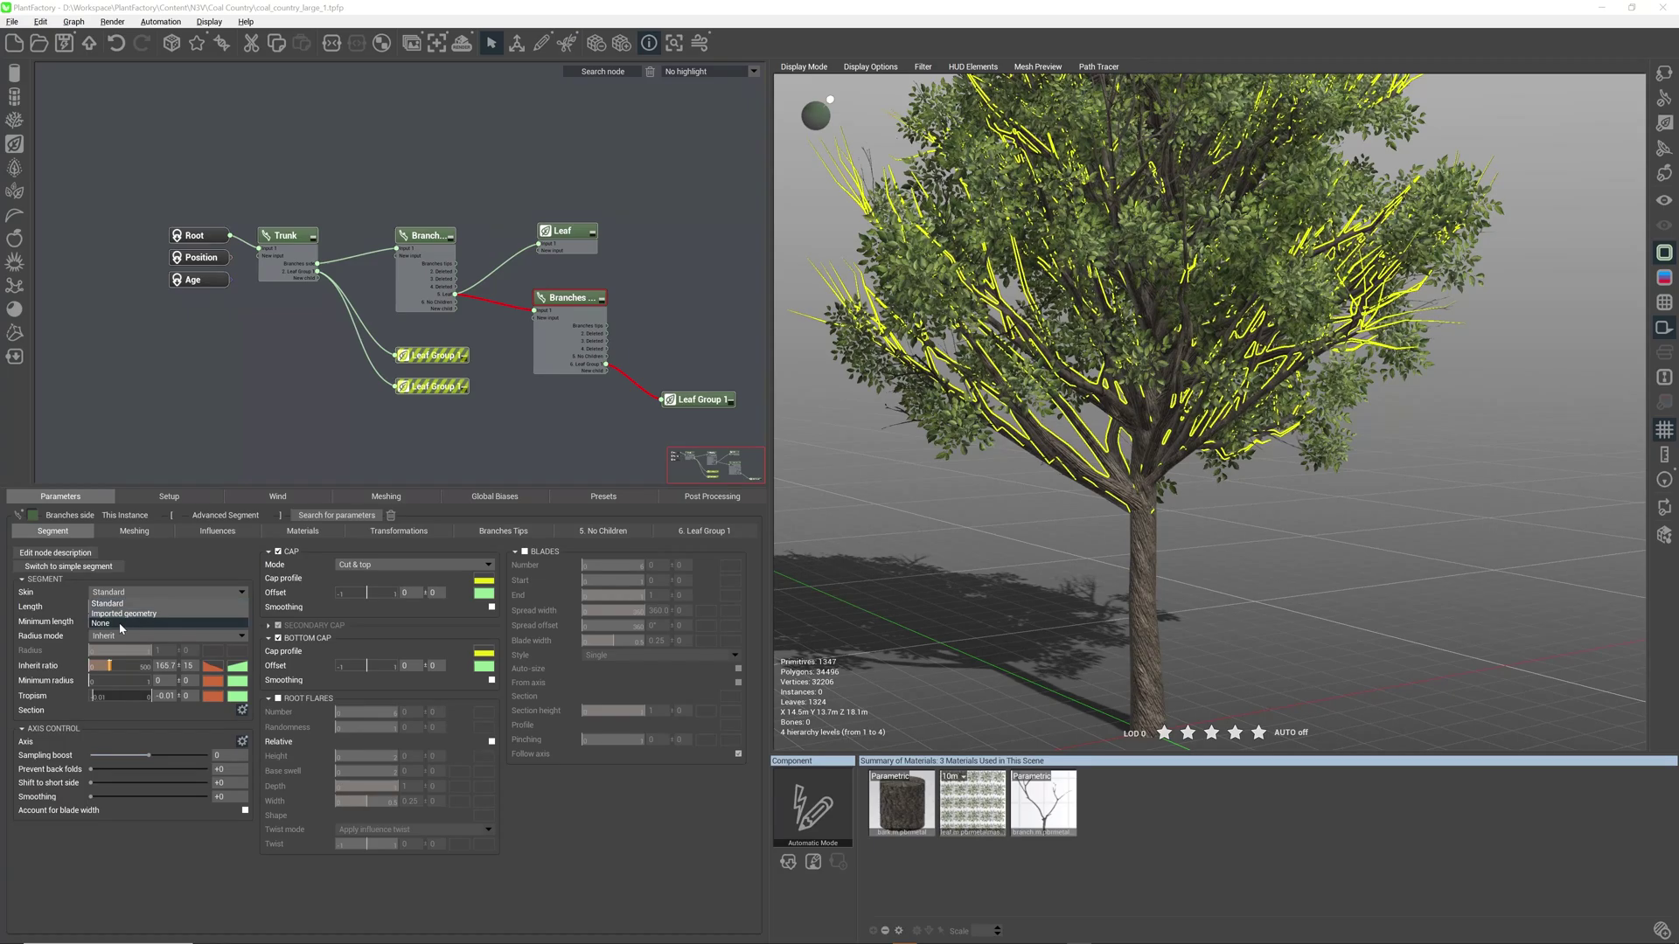
pyautogui.click(236, 622)
# Step: Select the main branches node, turn on the wireframe overlay and examine the branch mesh where it meets the trunk
pyautogui.click(426, 237)
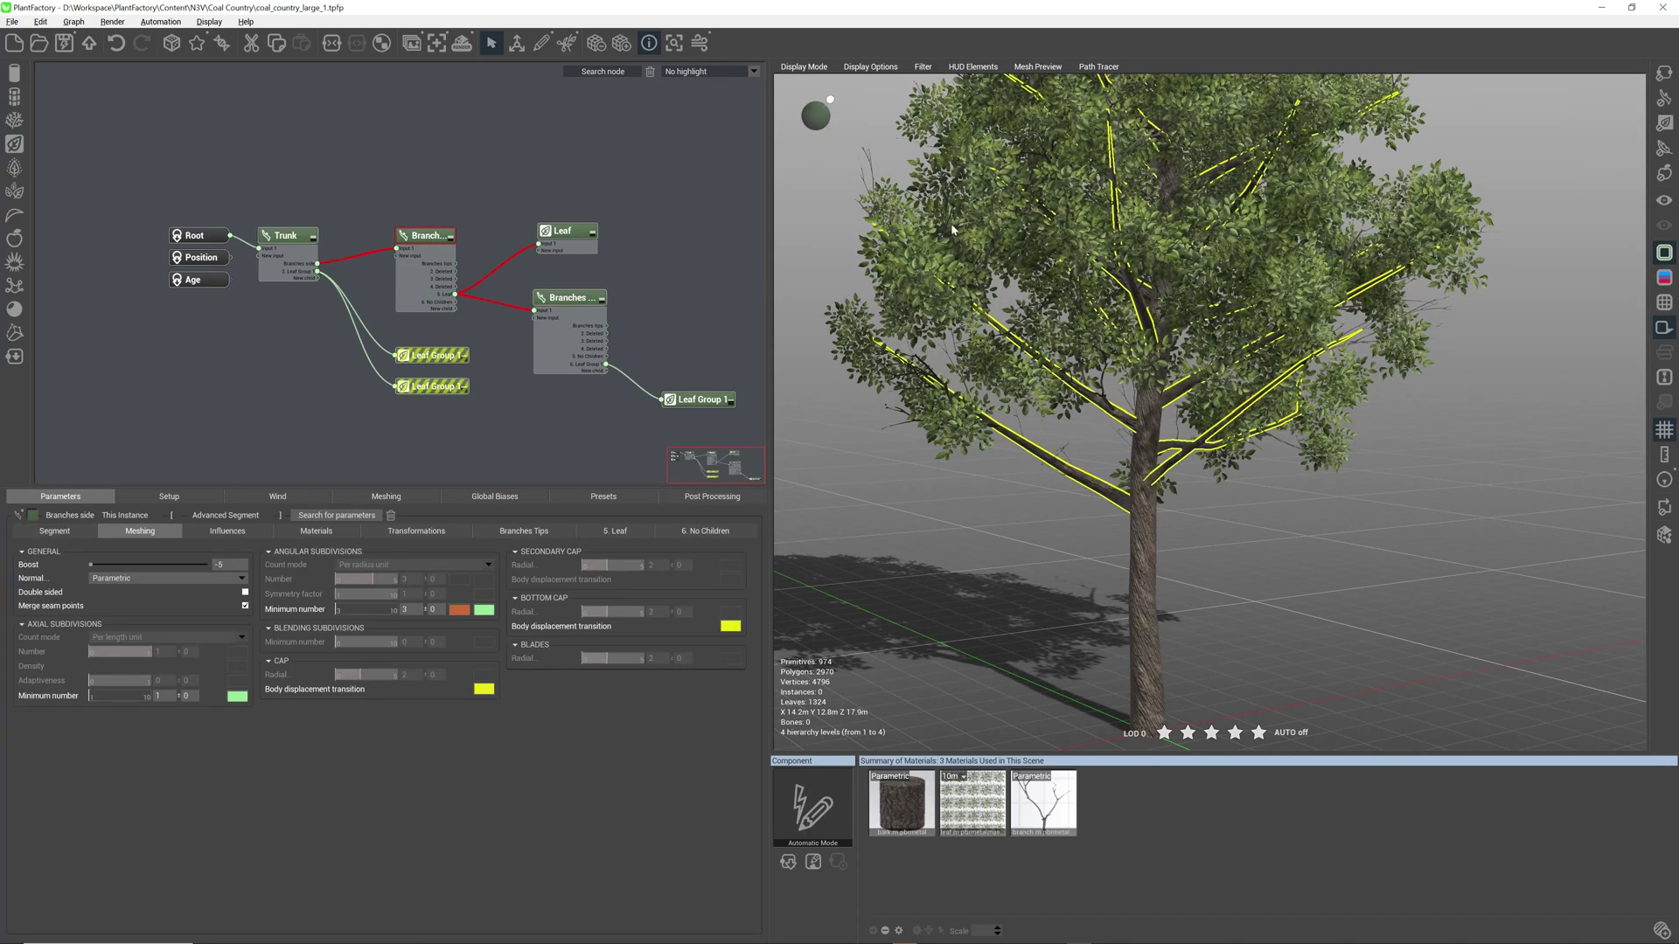
pyautogui.click(854, 69)
pyautogui.click(861, 92)
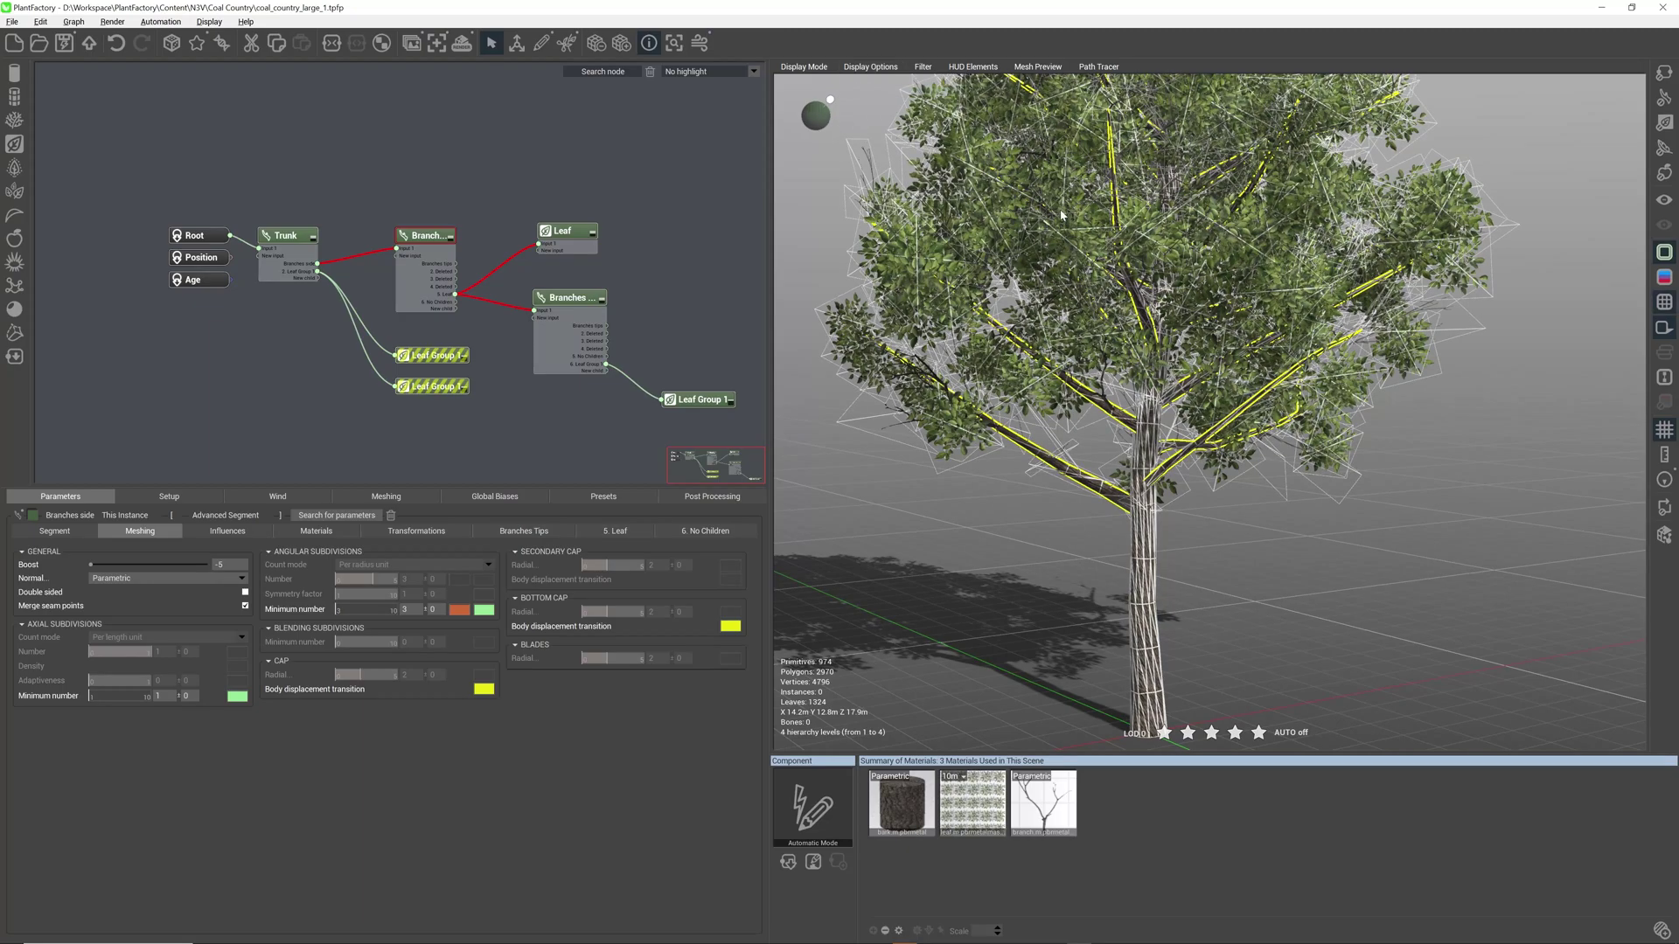
pyautogui.scroll(5, 1116, 455)
pyautogui.moveTo(1116, 455); pyautogui.dragTo(1028, 341, button='right')
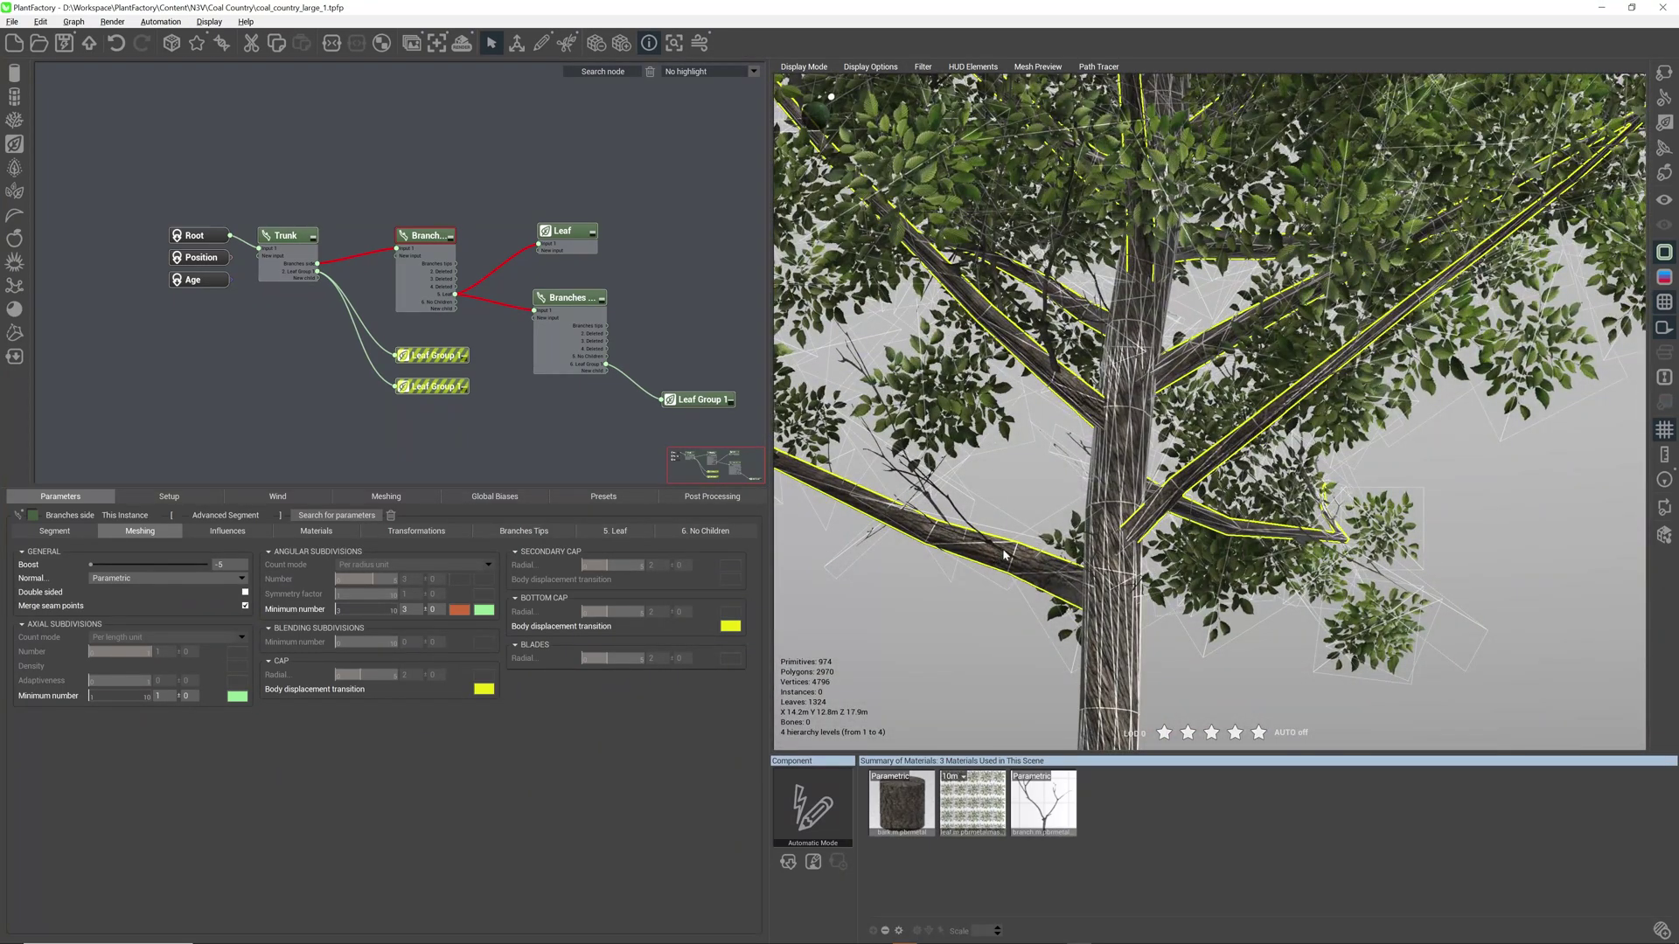
pyautogui.moveTo(1089, 497); pyautogui.dragTo(1021, 500, button='right')
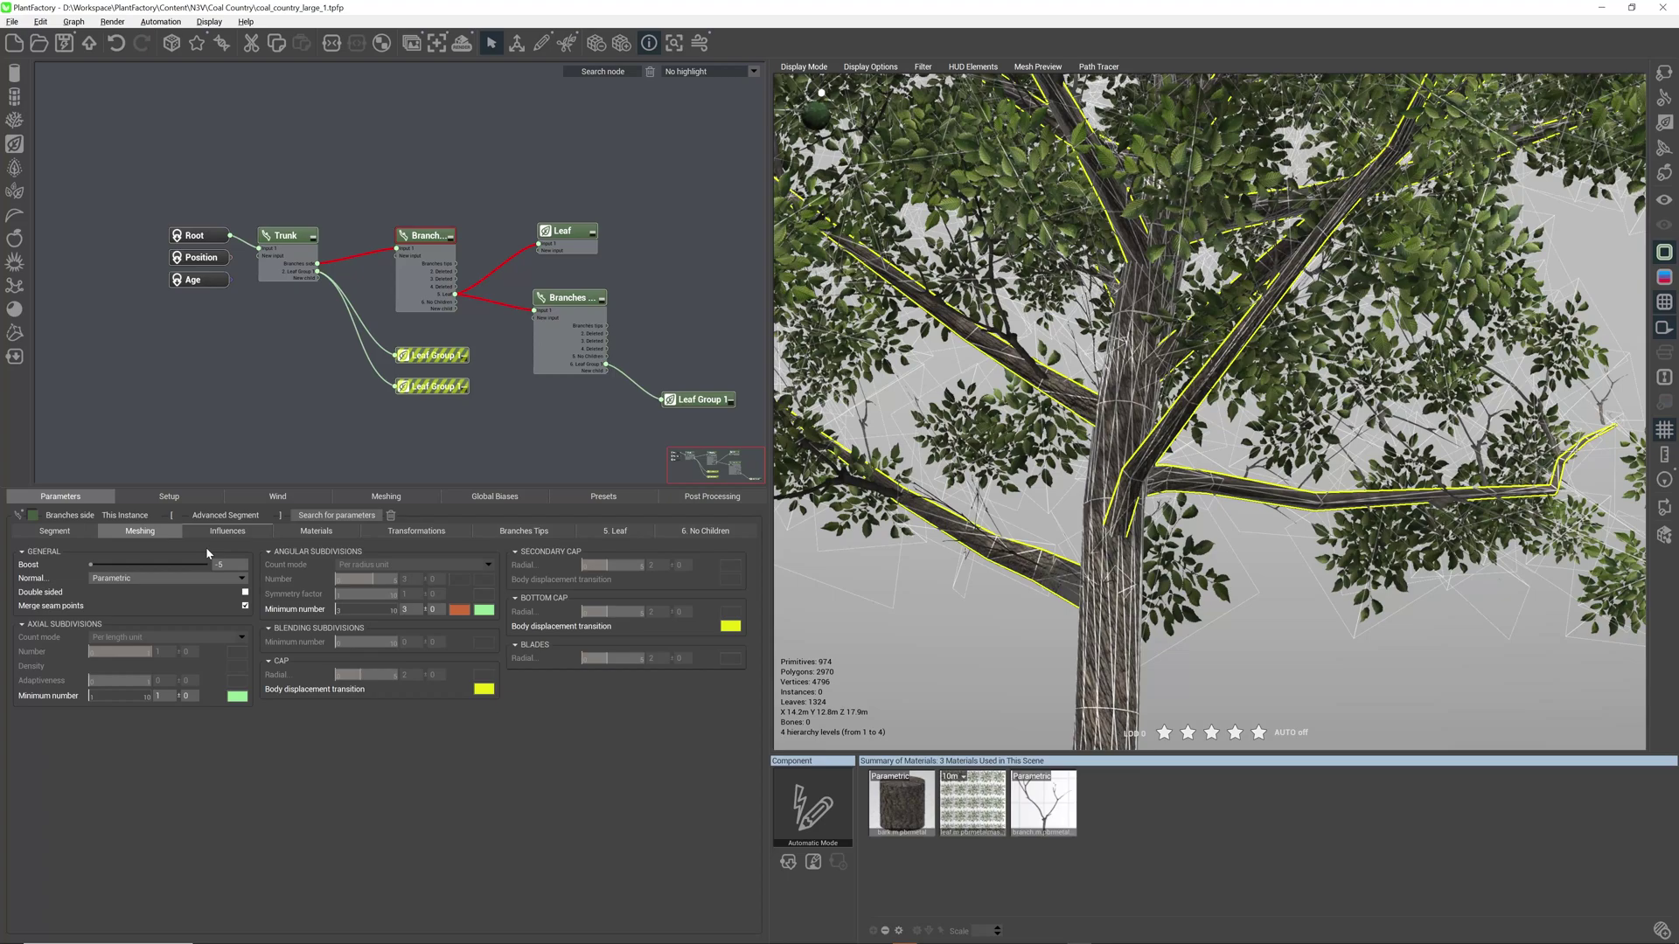
# Step: Set the meshing Boost of the main branches node to 0 and check the denser mesh
pyautogui.click(229, 563)
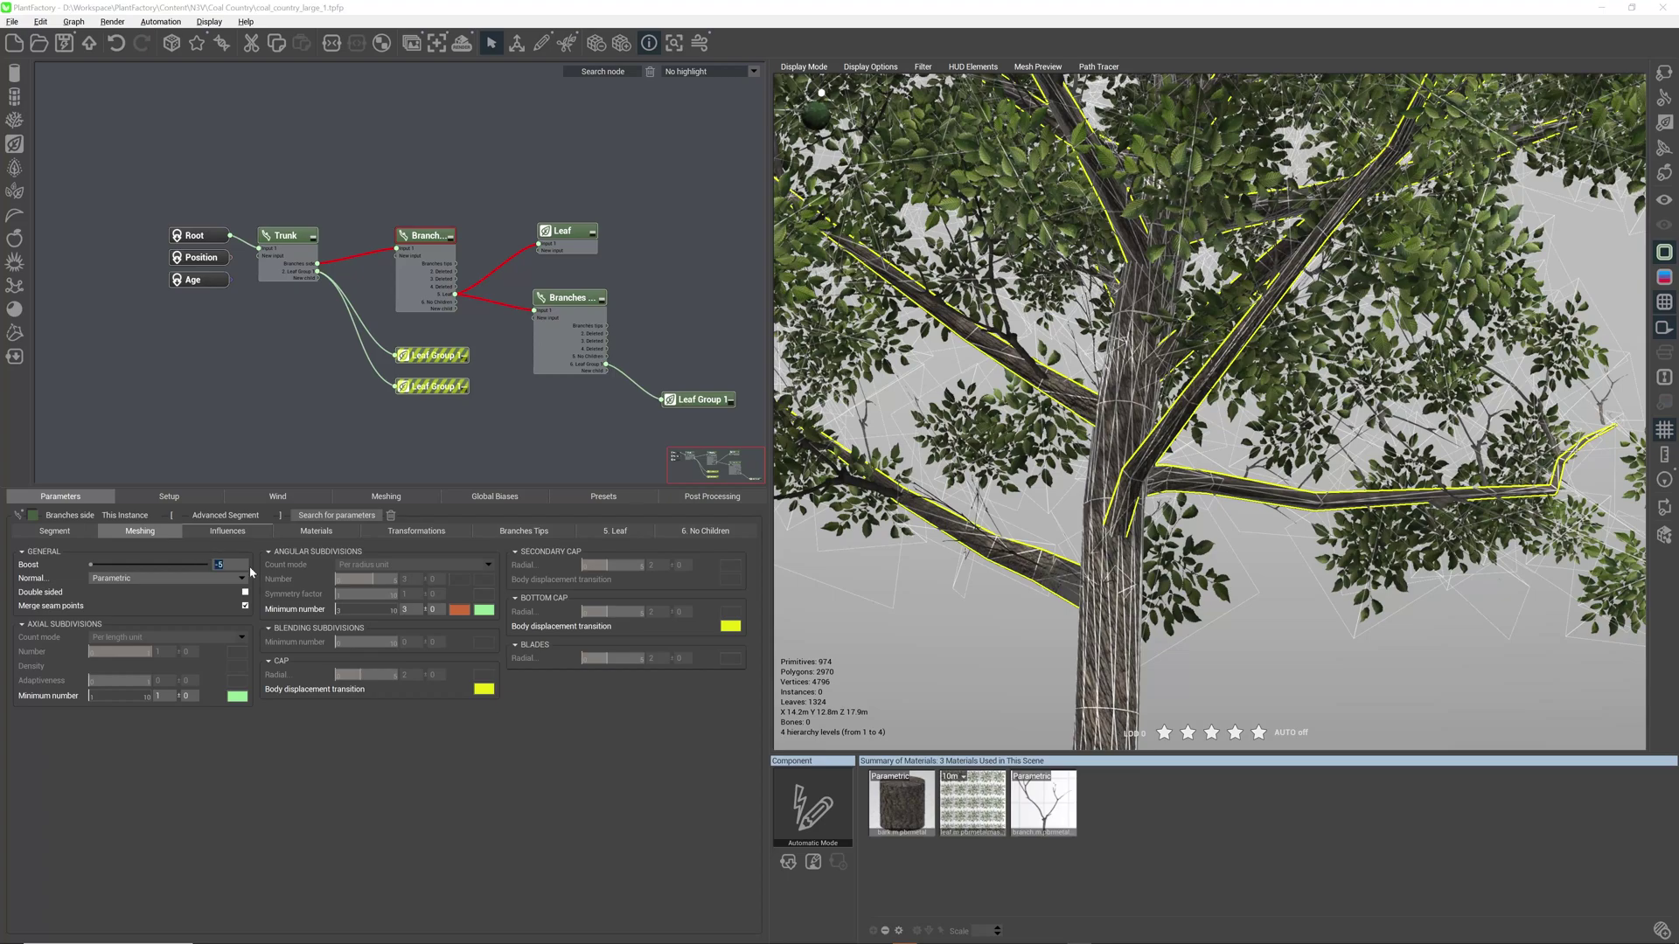
pyautogui.write('0')
pyautogui.press('Return')
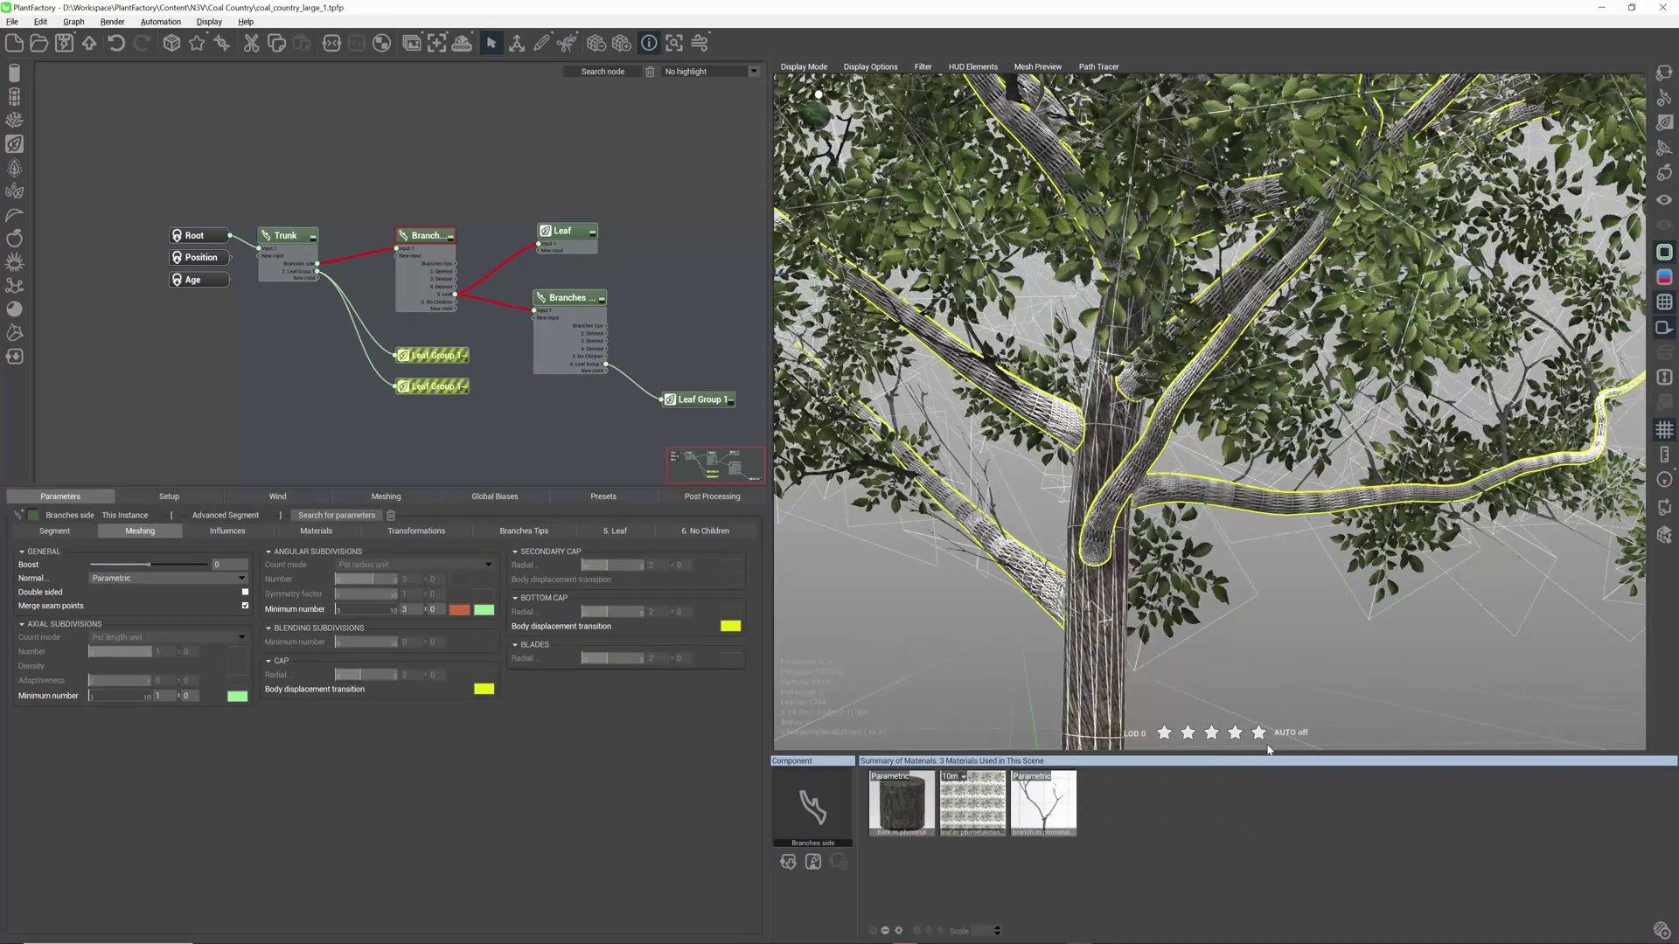
pyautogui.moveTo(1025, 567); pyautogui.dragTo(1058, 575)
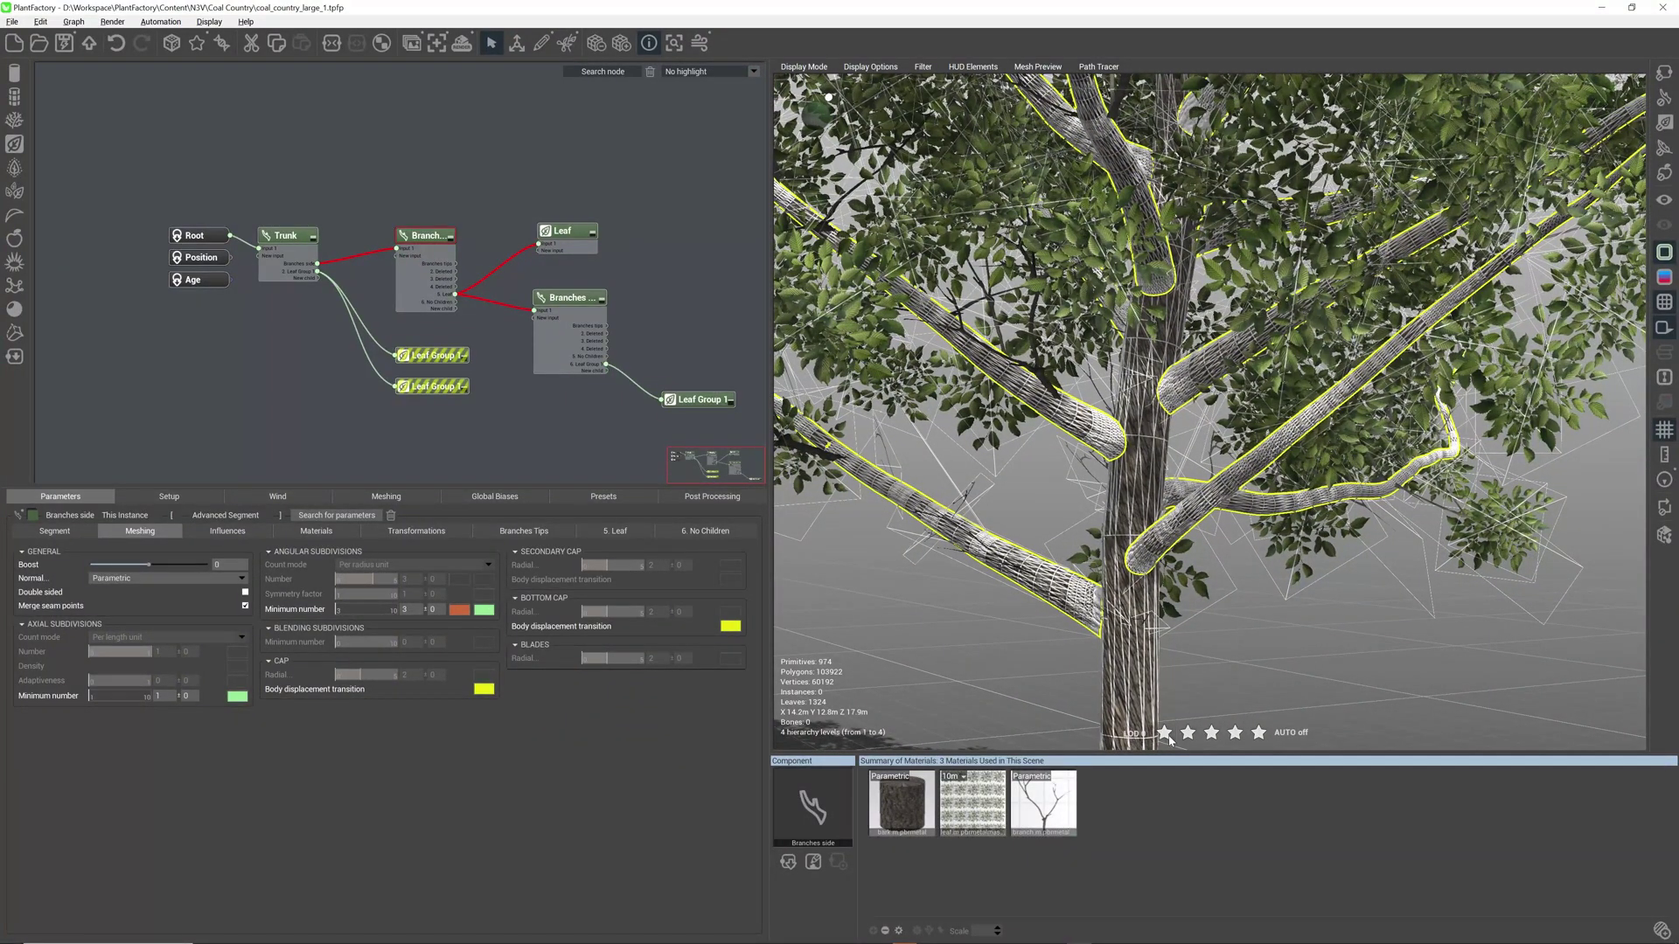
# Step: Compare the branch mesh at LOD 2 and LOD 4, and return to LOD 0
pyautogui.click(1210, 736)
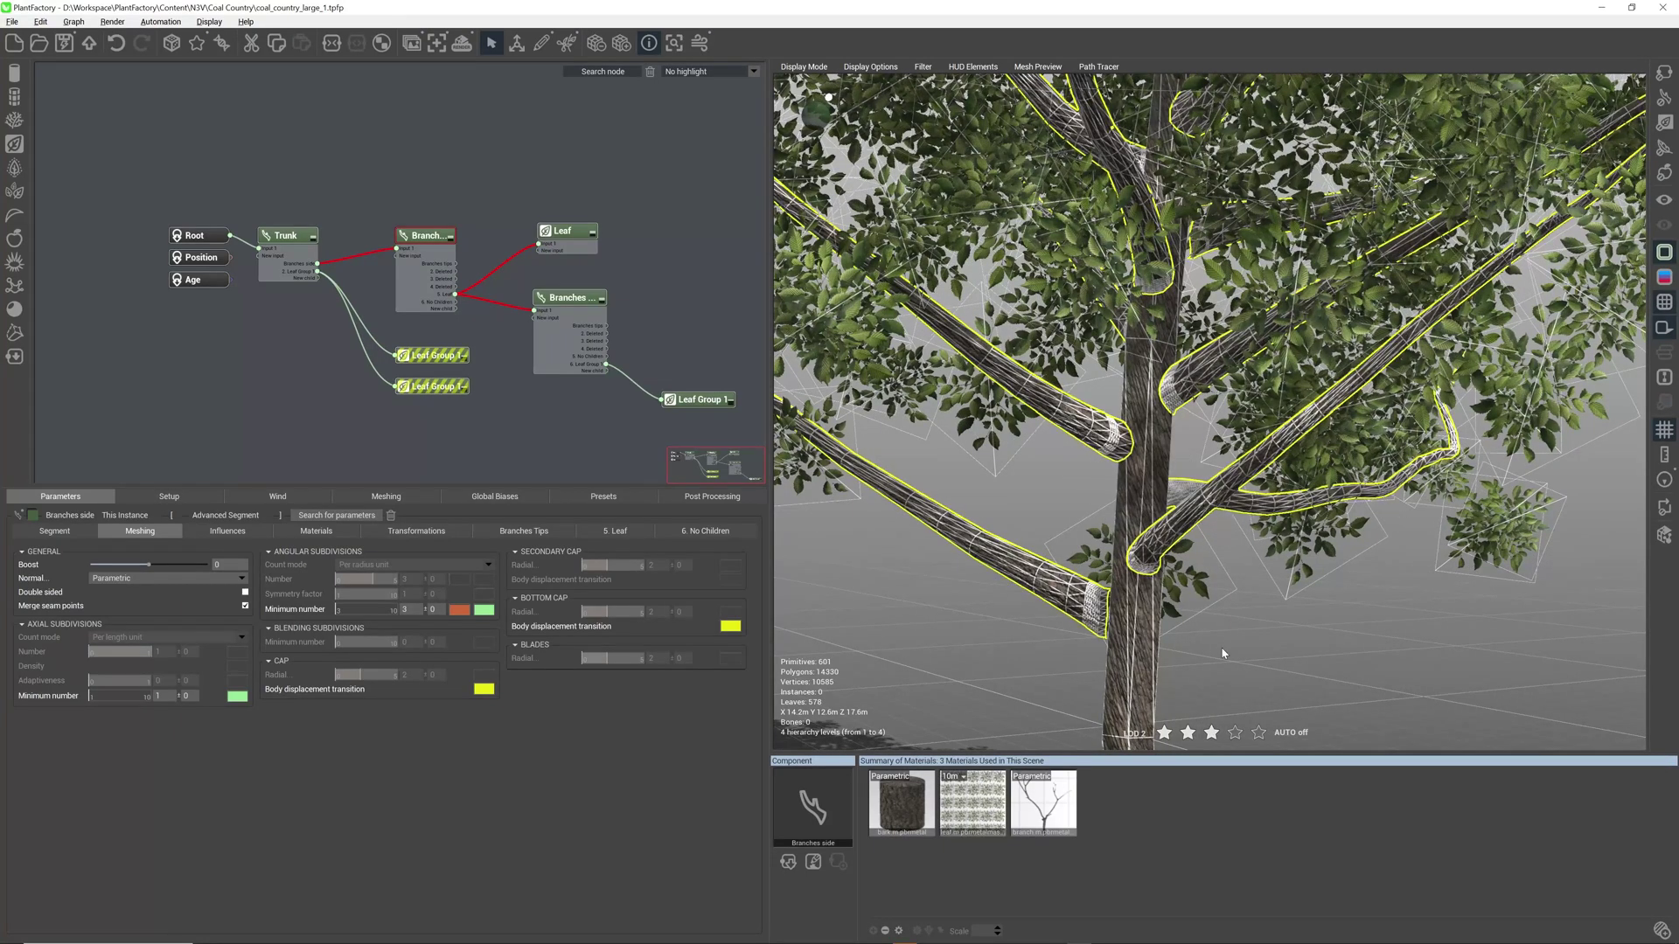
pyautogui.click(1166, 734)
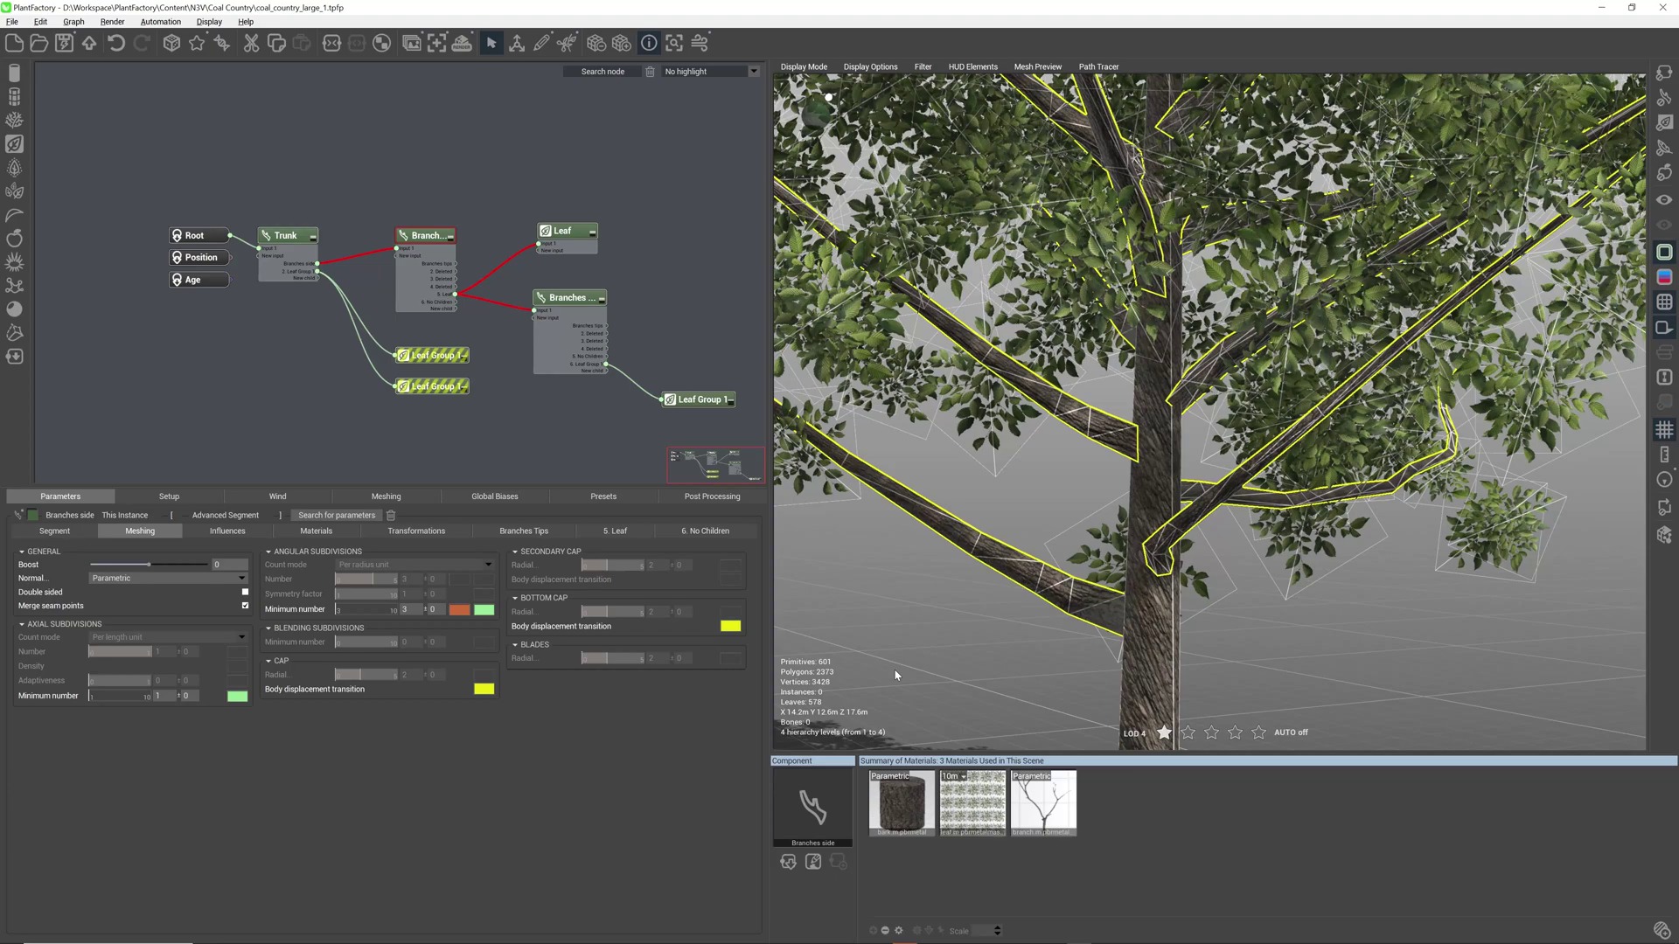
pyautogui.click(1258, 733)
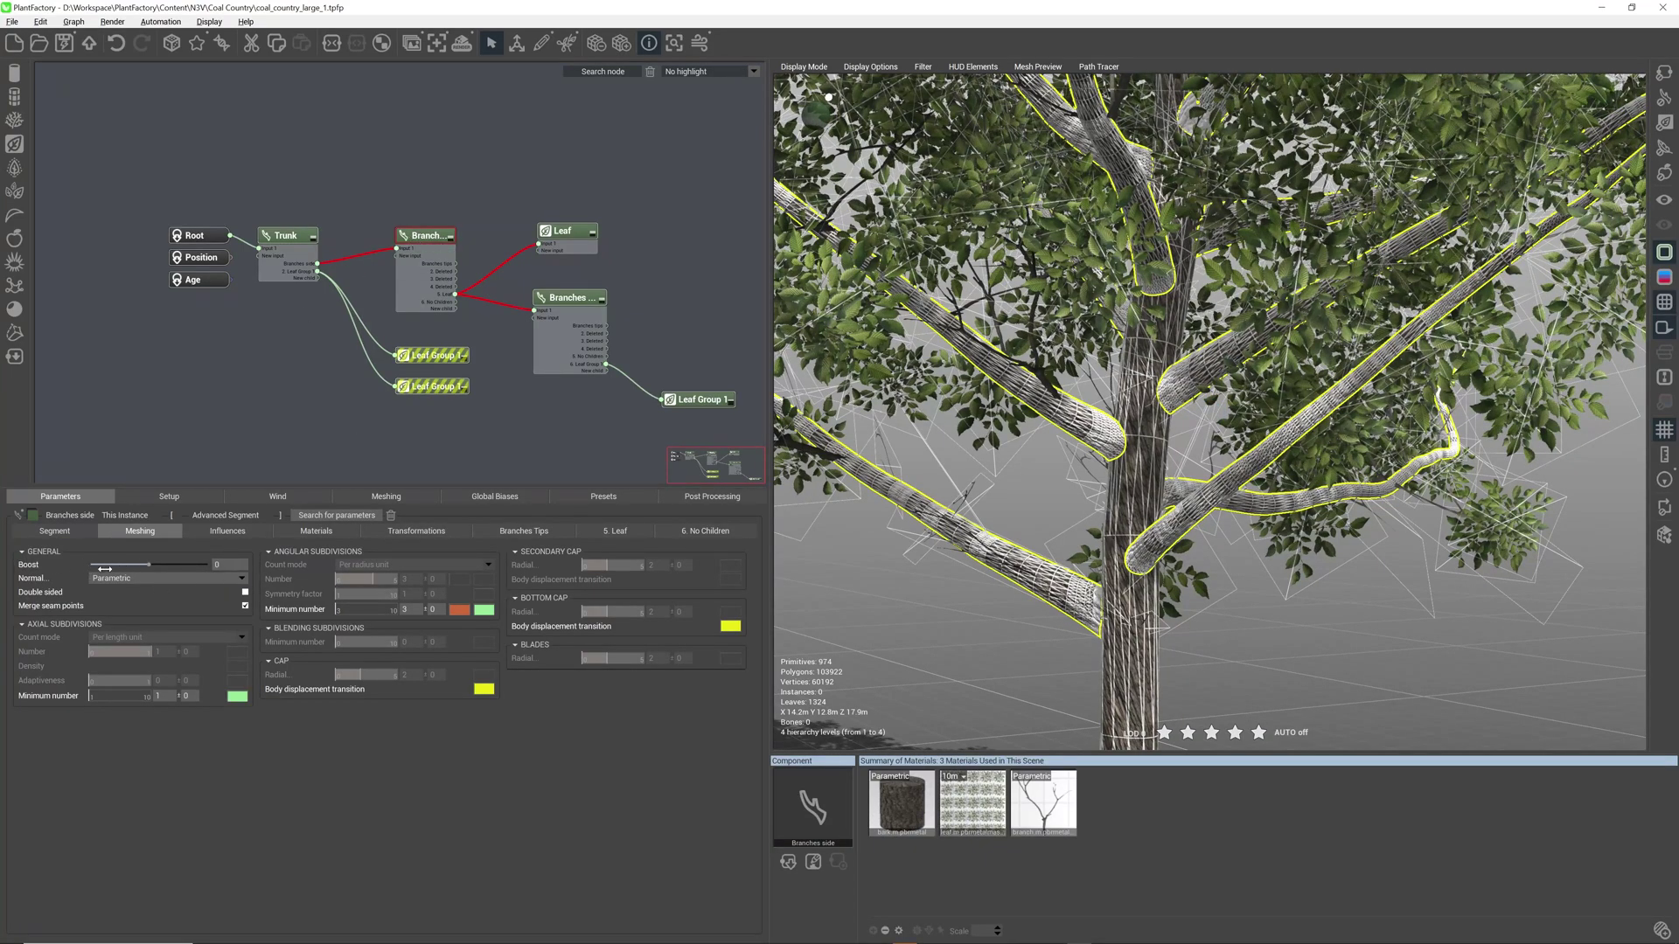
# Step: Set the plant's LOD simplification boost to 2 and preview LOD 2
pyautogui.click(226, 566)
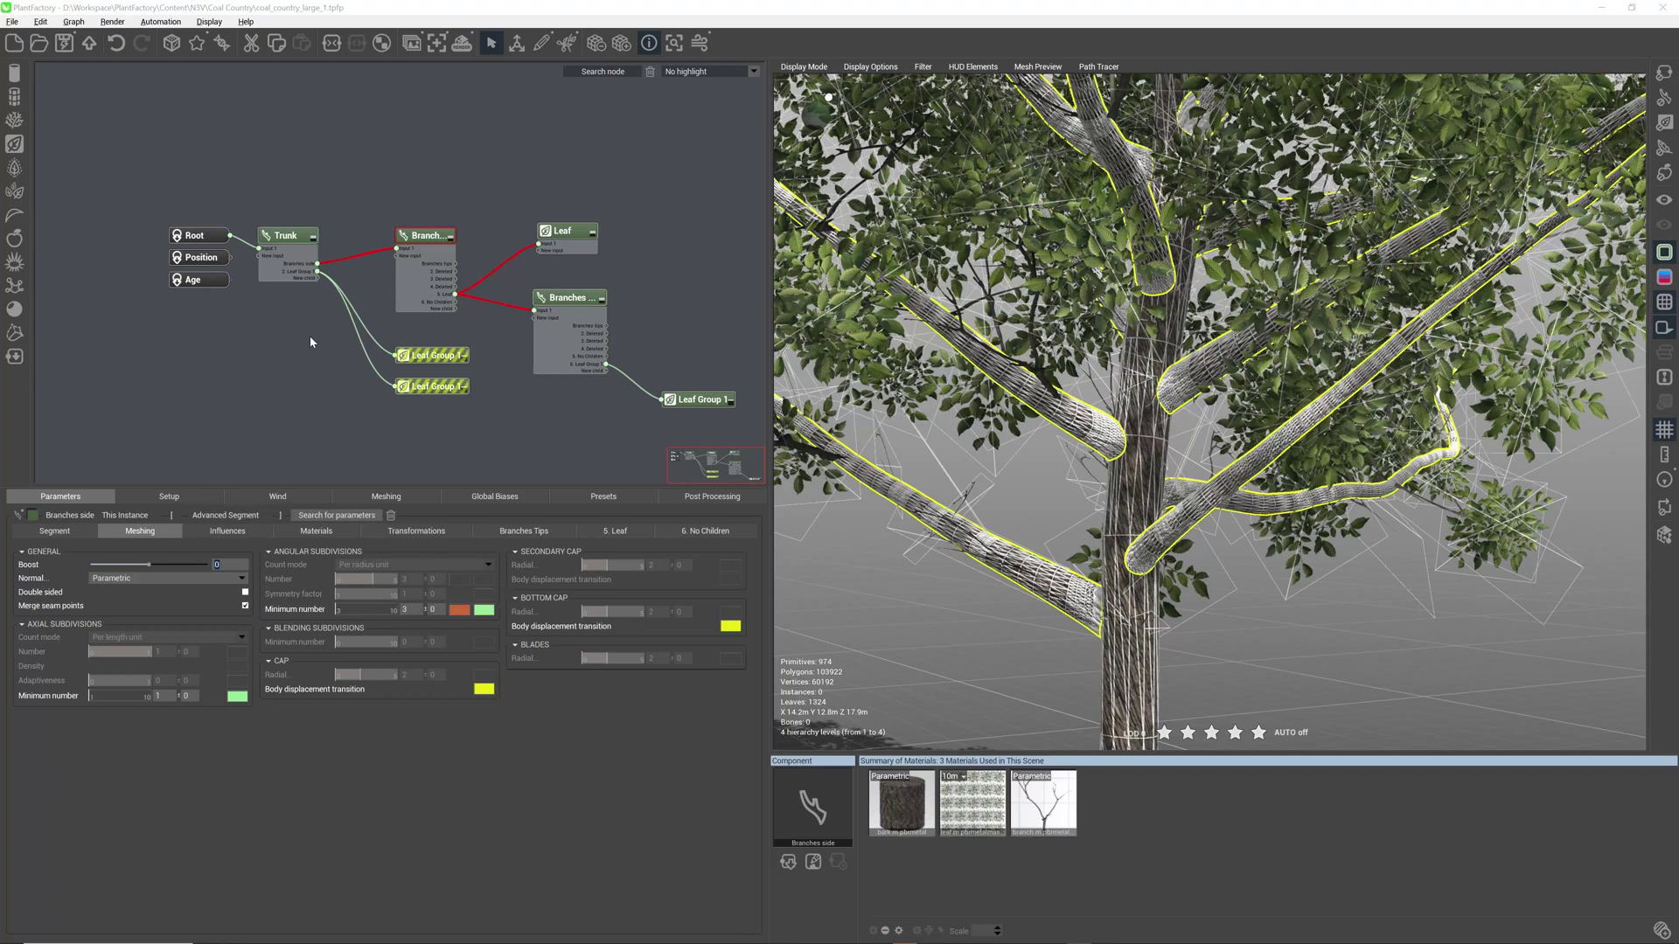
pyautogui.click(172, 496)
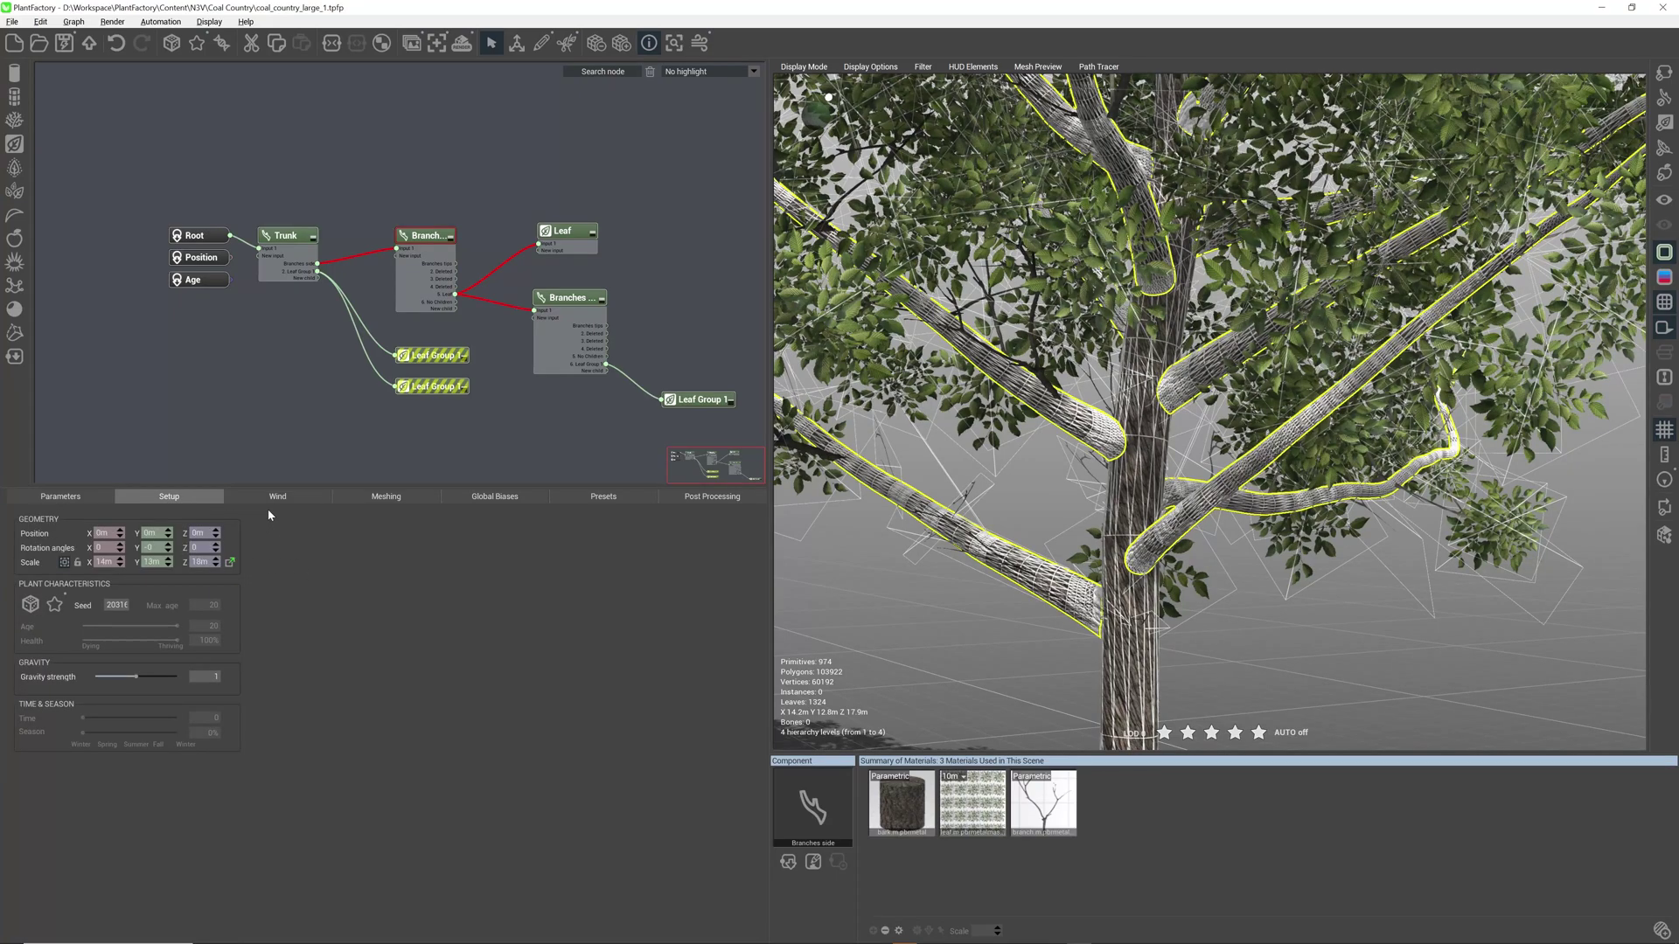
pyautogui.click(409, 499)
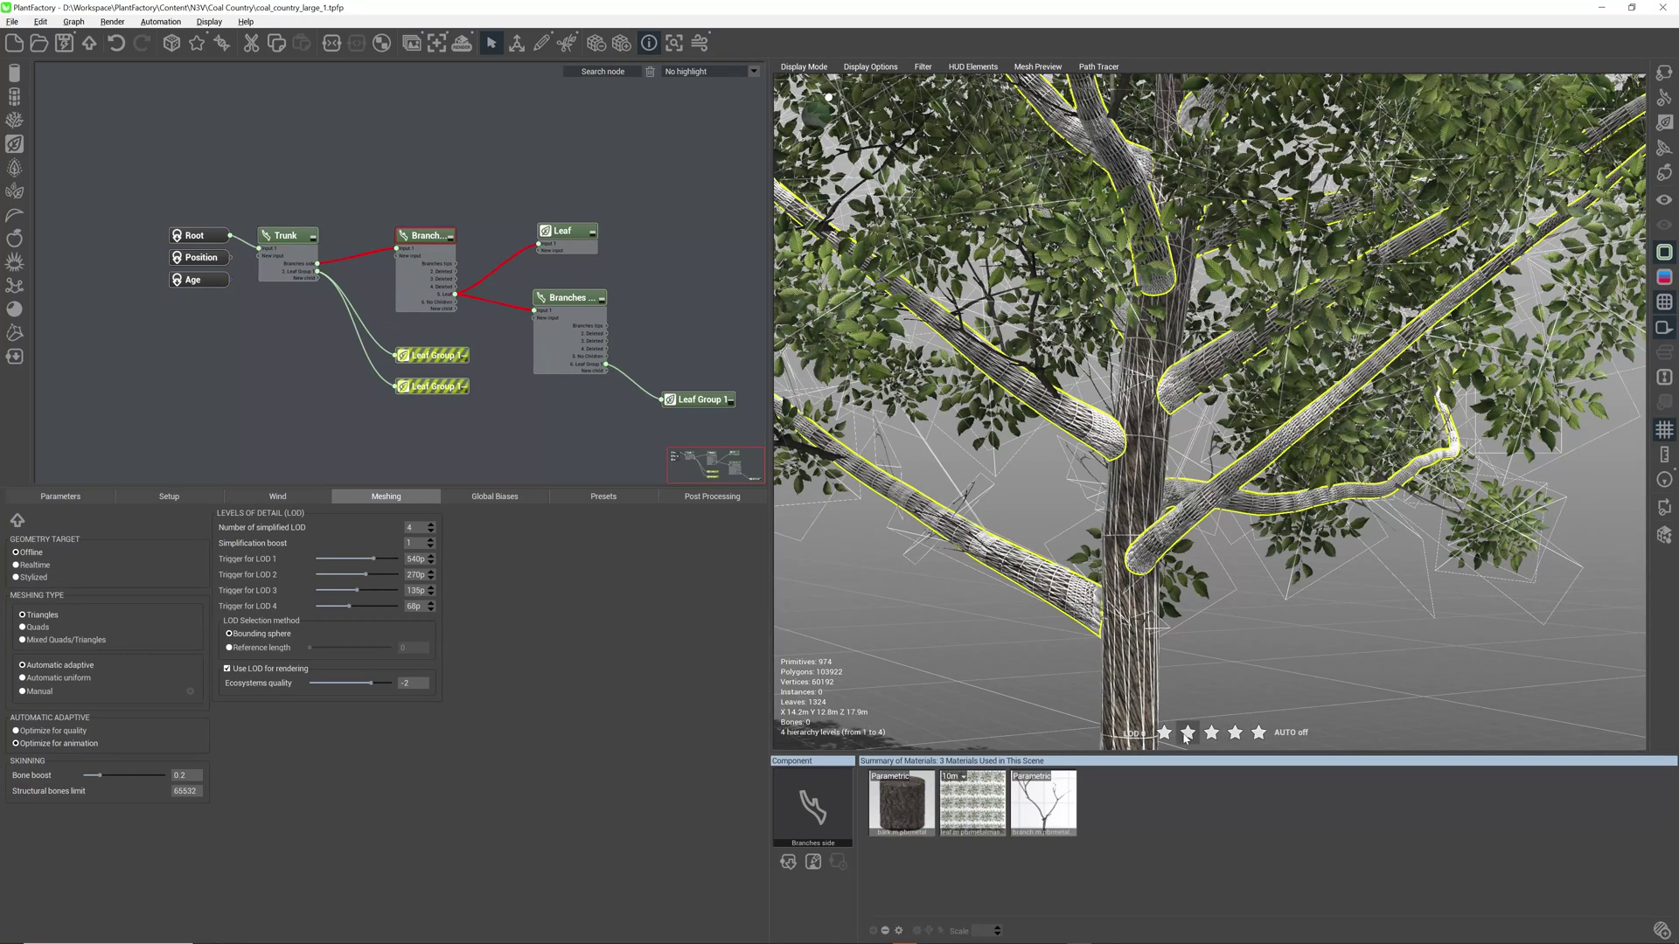
pyautogui.click(431, 539)
pyautogui.click(1214, 737)
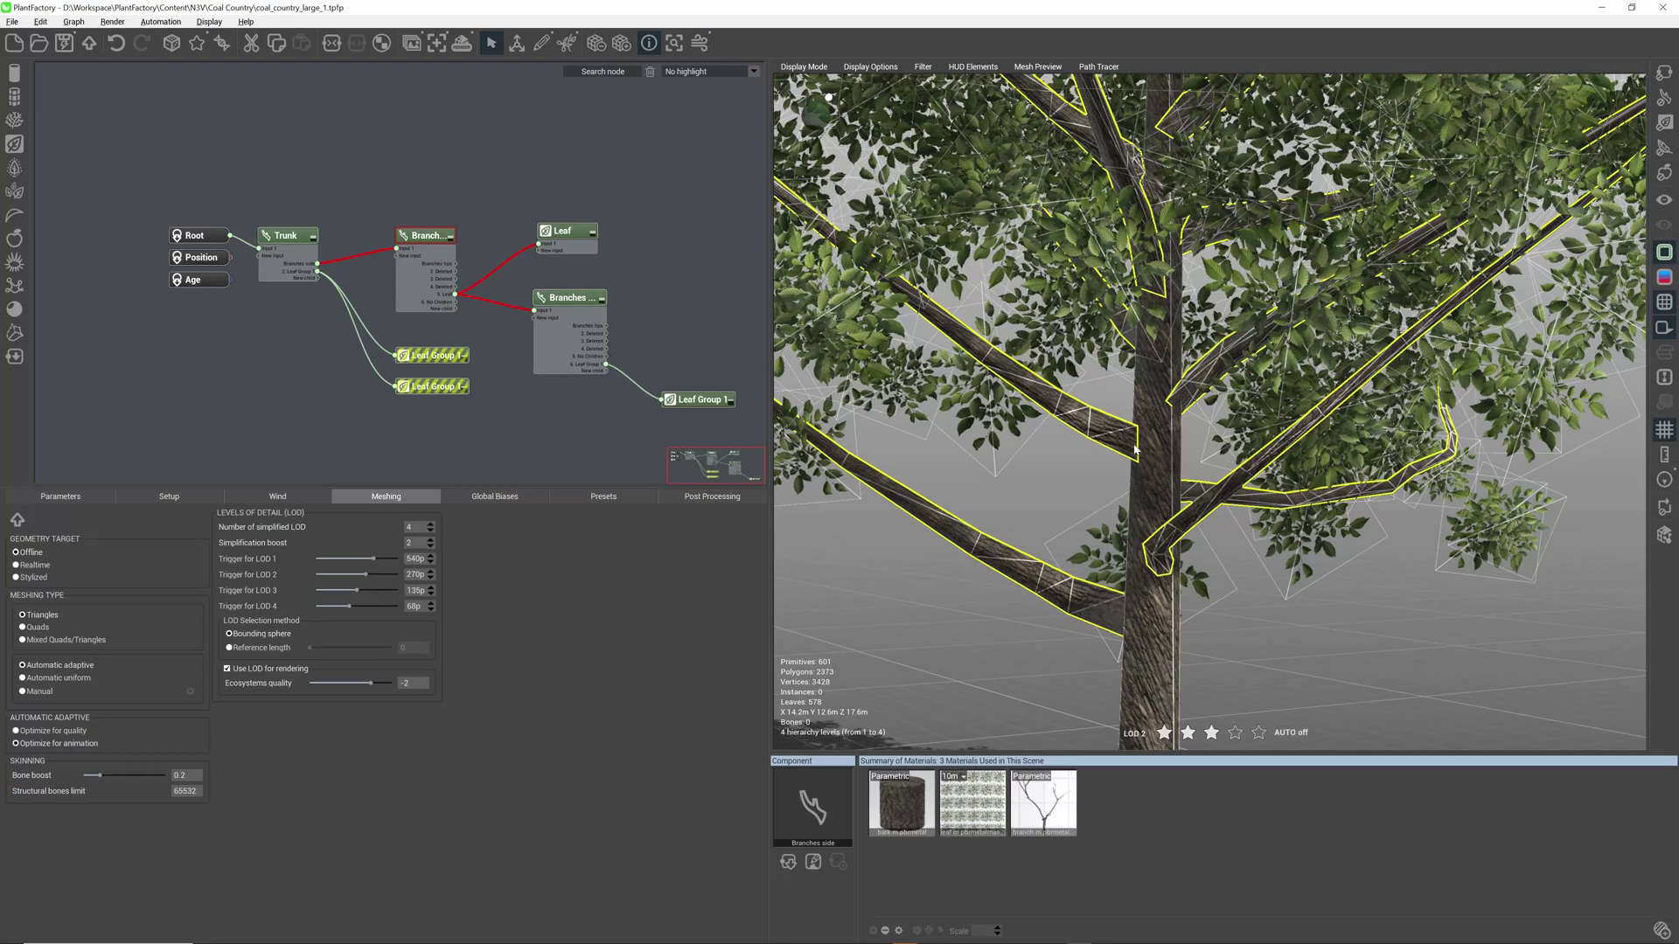
# Step: Examine the LOD 2 tree from far away and turn off the wireframe overlay
pyautogui.scroll(-3, 1134, 449)
pyautogui.moveTo(1135, 448)
pyautogui.mouseDown(button='right')
pyautogui.moveTo(1185, 428)
pyautogui.moveTo(1133, 436)
pyautogui.mouseUp(button='right')
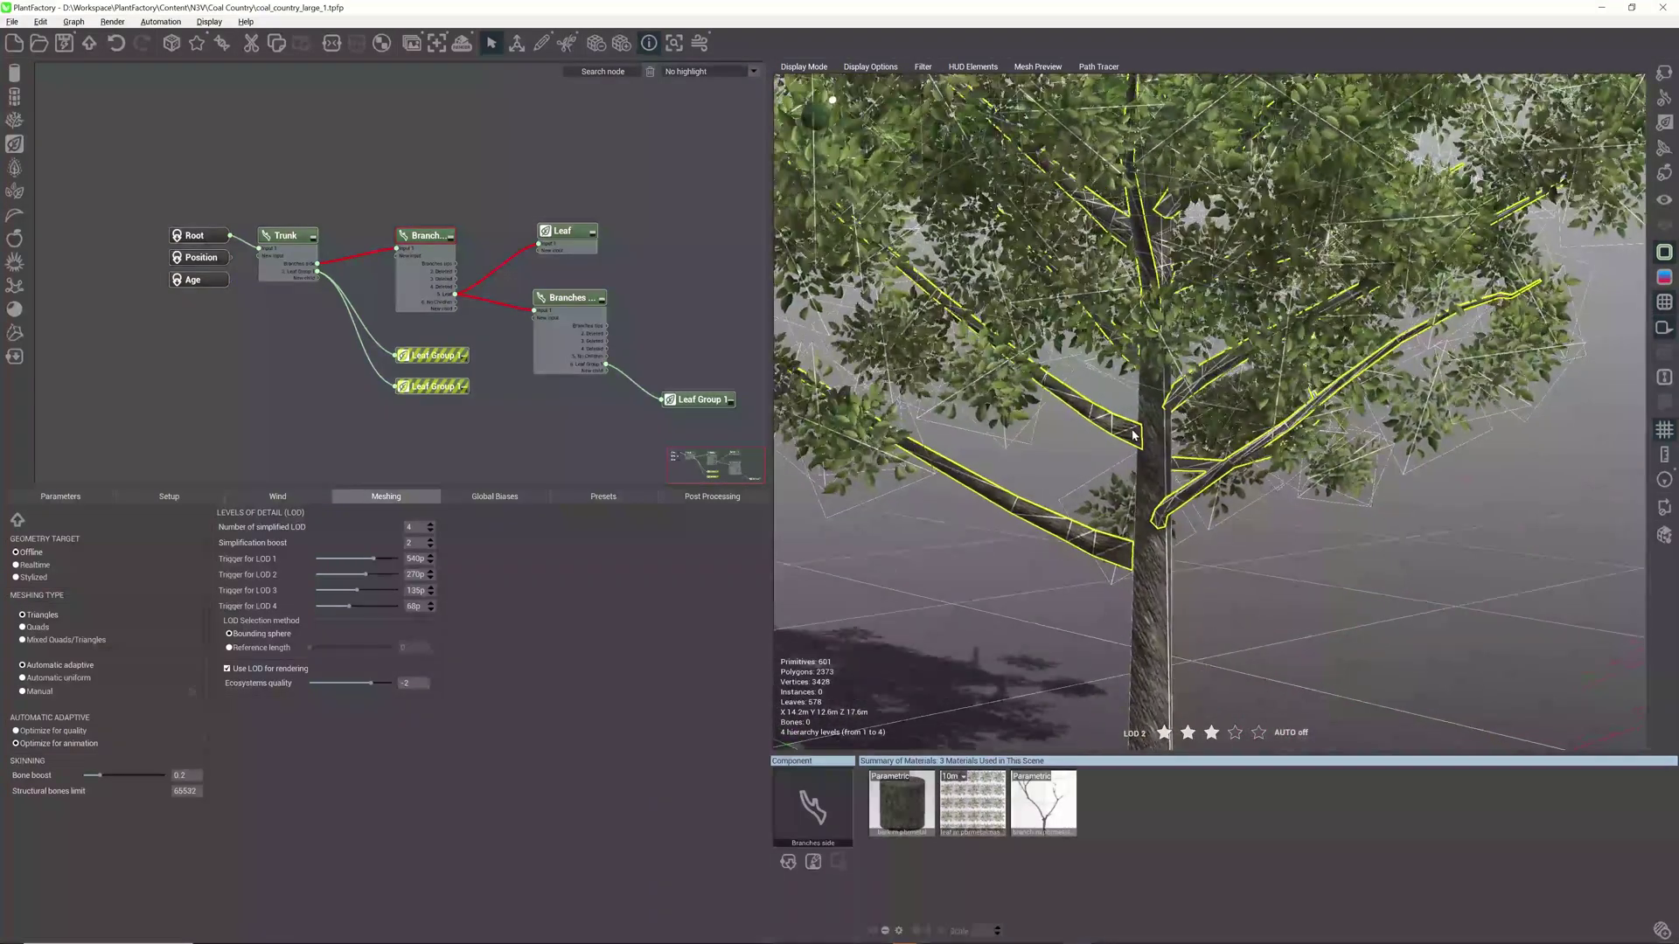
pyautogui.moveTo(1278, 536); pyautogui.dragTo(1225, 539)
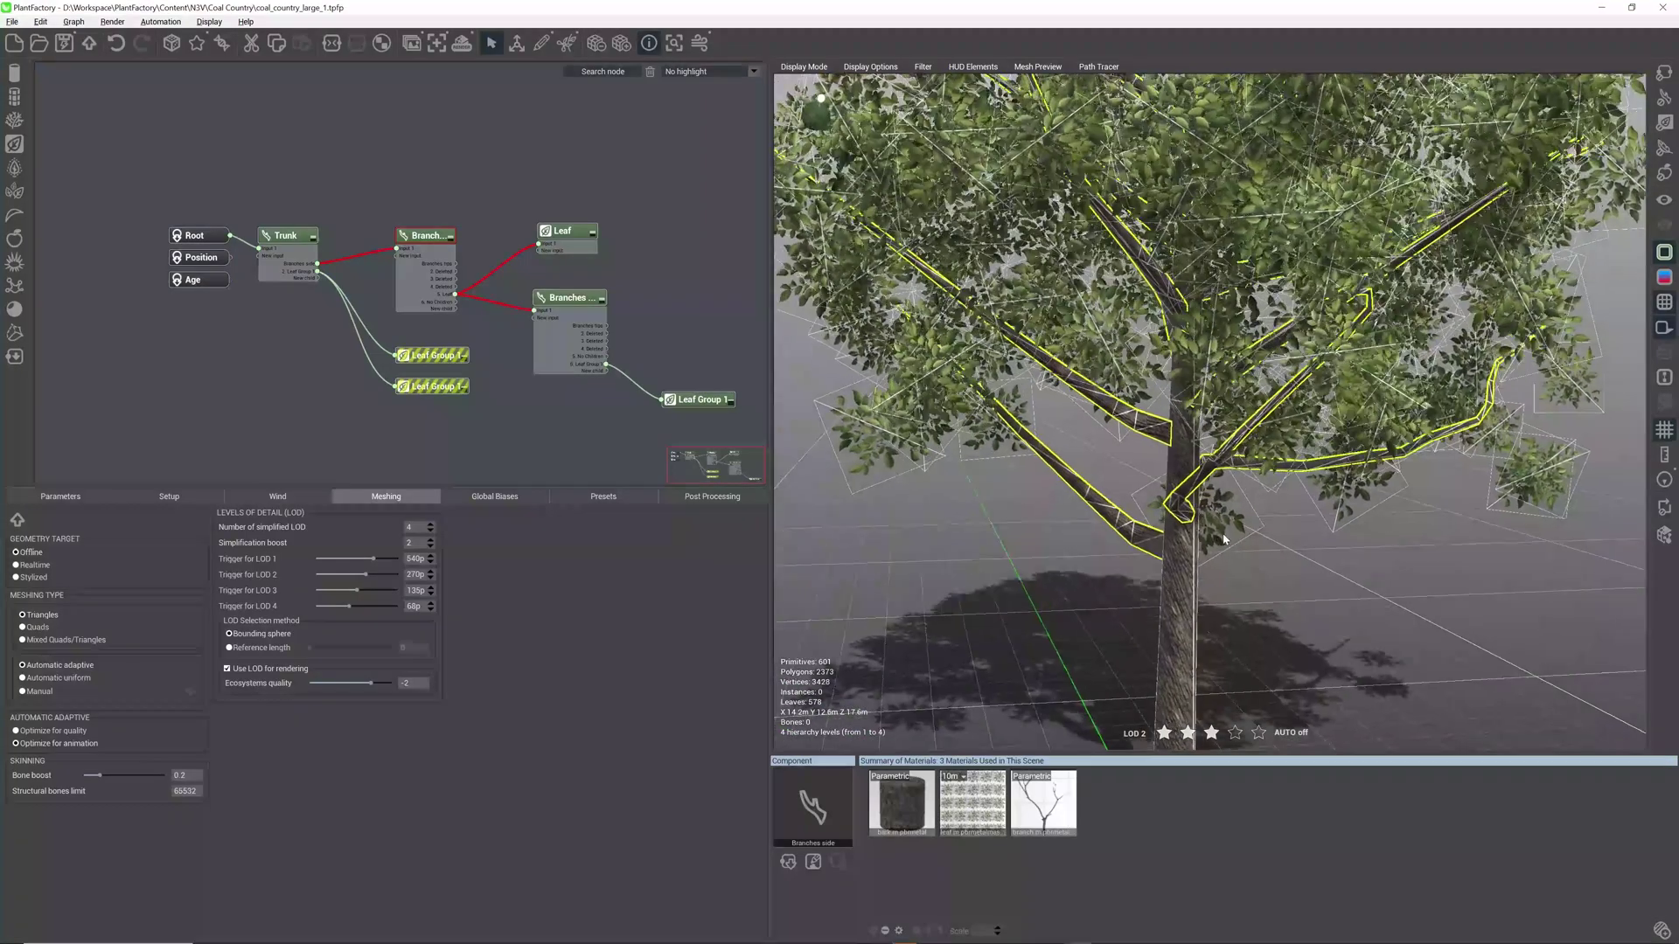
pyautogui.scroll(-10, 1224, 539)
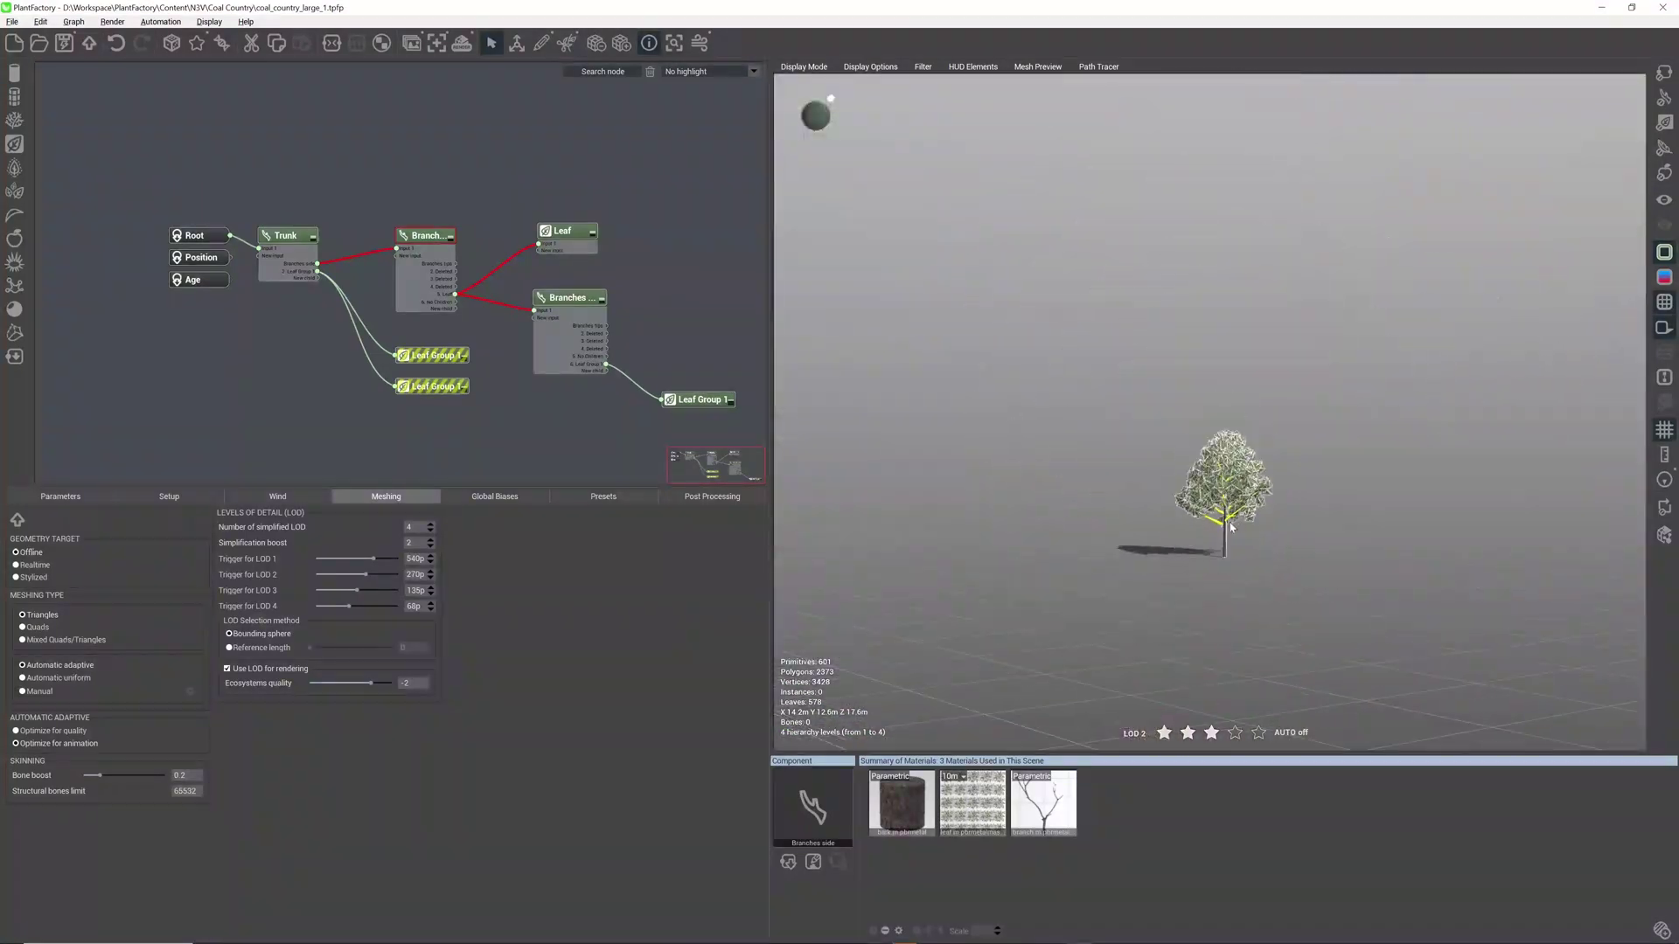
pyautogui.scroll(-3, 1232, 527)
pyautogui.moveTo(1248, 528)
pyautogui.mouseDown(button='right')
pyautogui.moveTo(1289, 538)
pyautogui.moveTo(1267, 544)
pyautogui.mouseUp(button='right')
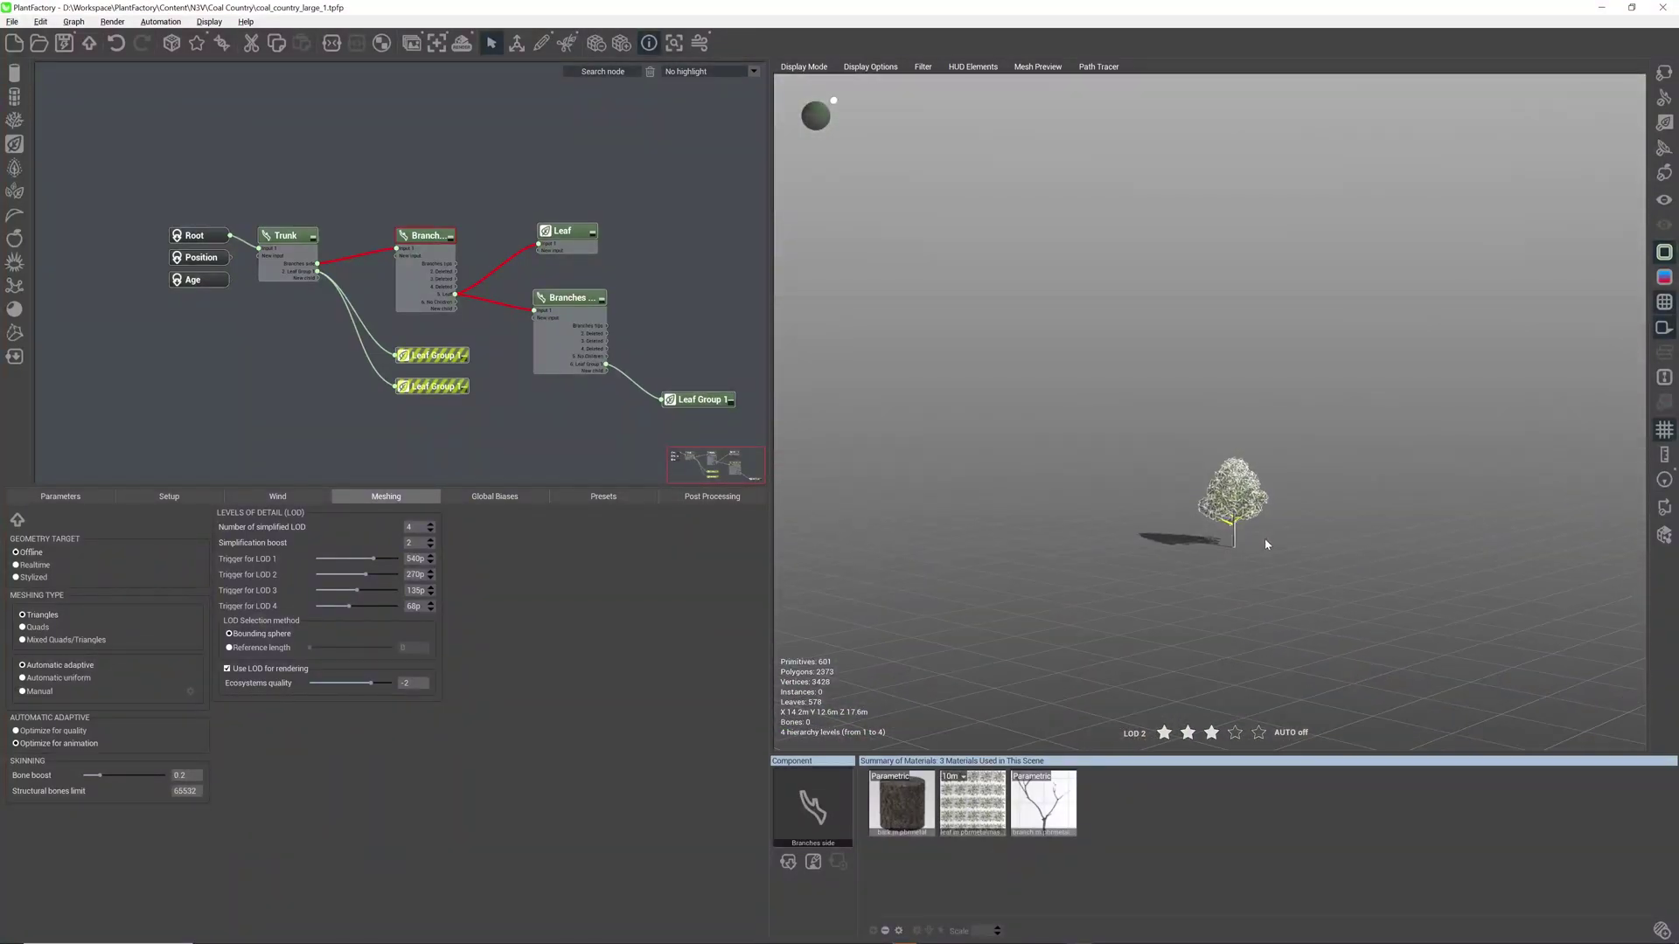
pyautogui.click(872, 70)
pyautogui.click(866, 91)
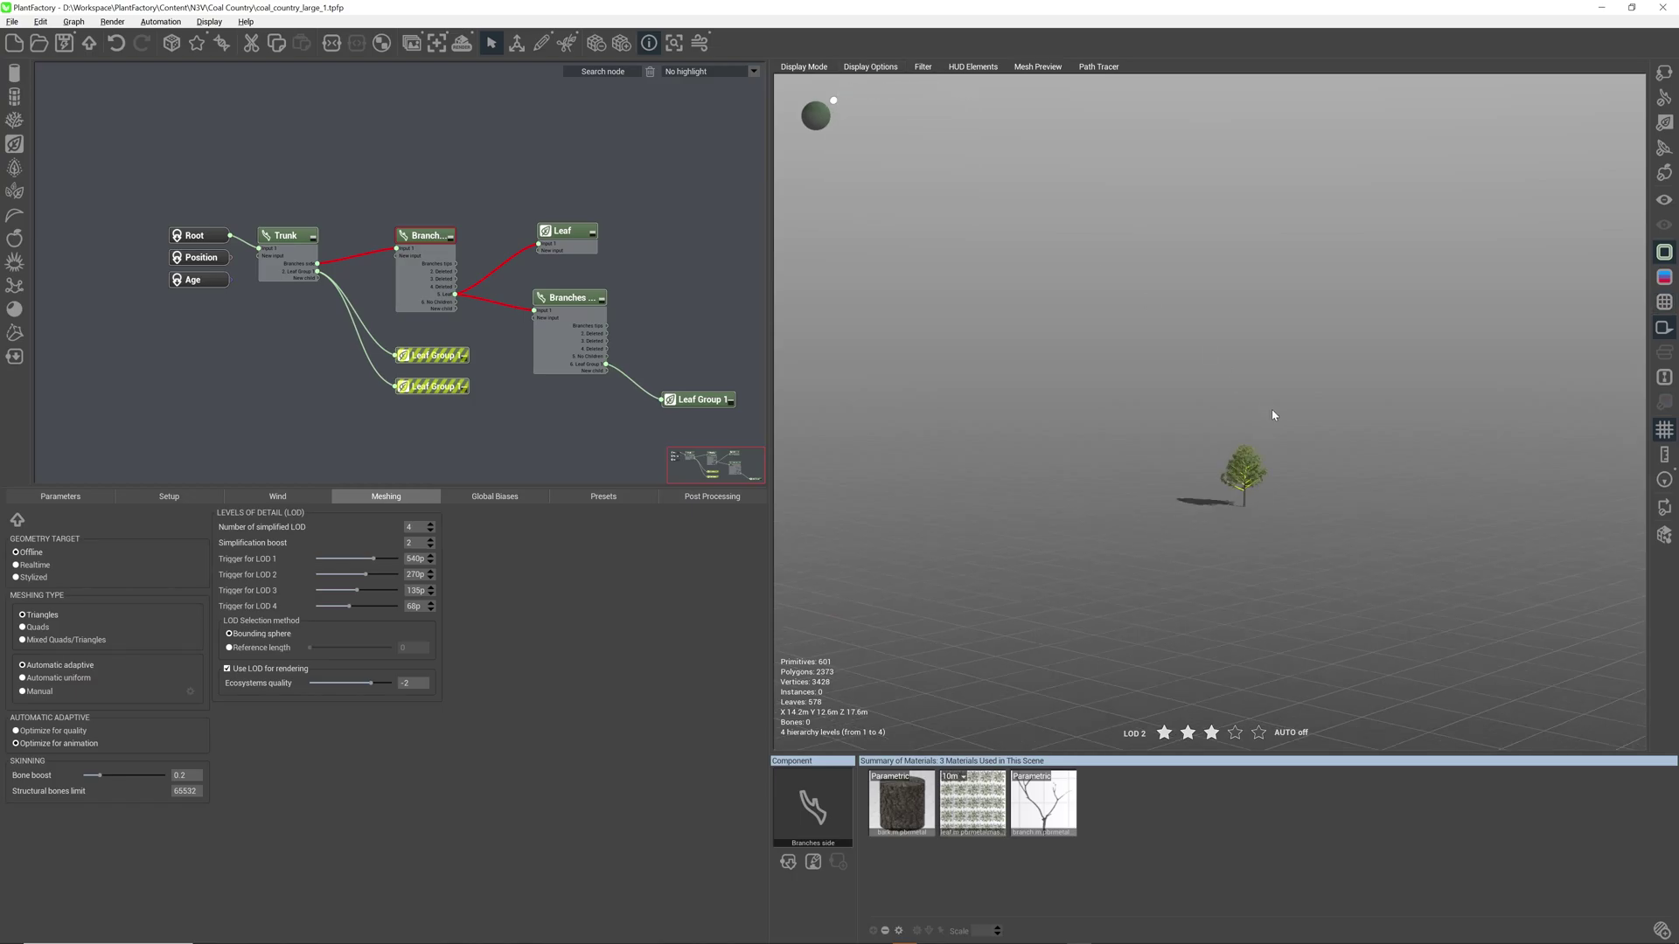
# Step: Inspect the LOD 2 tree up close without the wireframe, switch back to LOD 0 and clear the selection
pyautogui.scroll(10, 1273, 415)
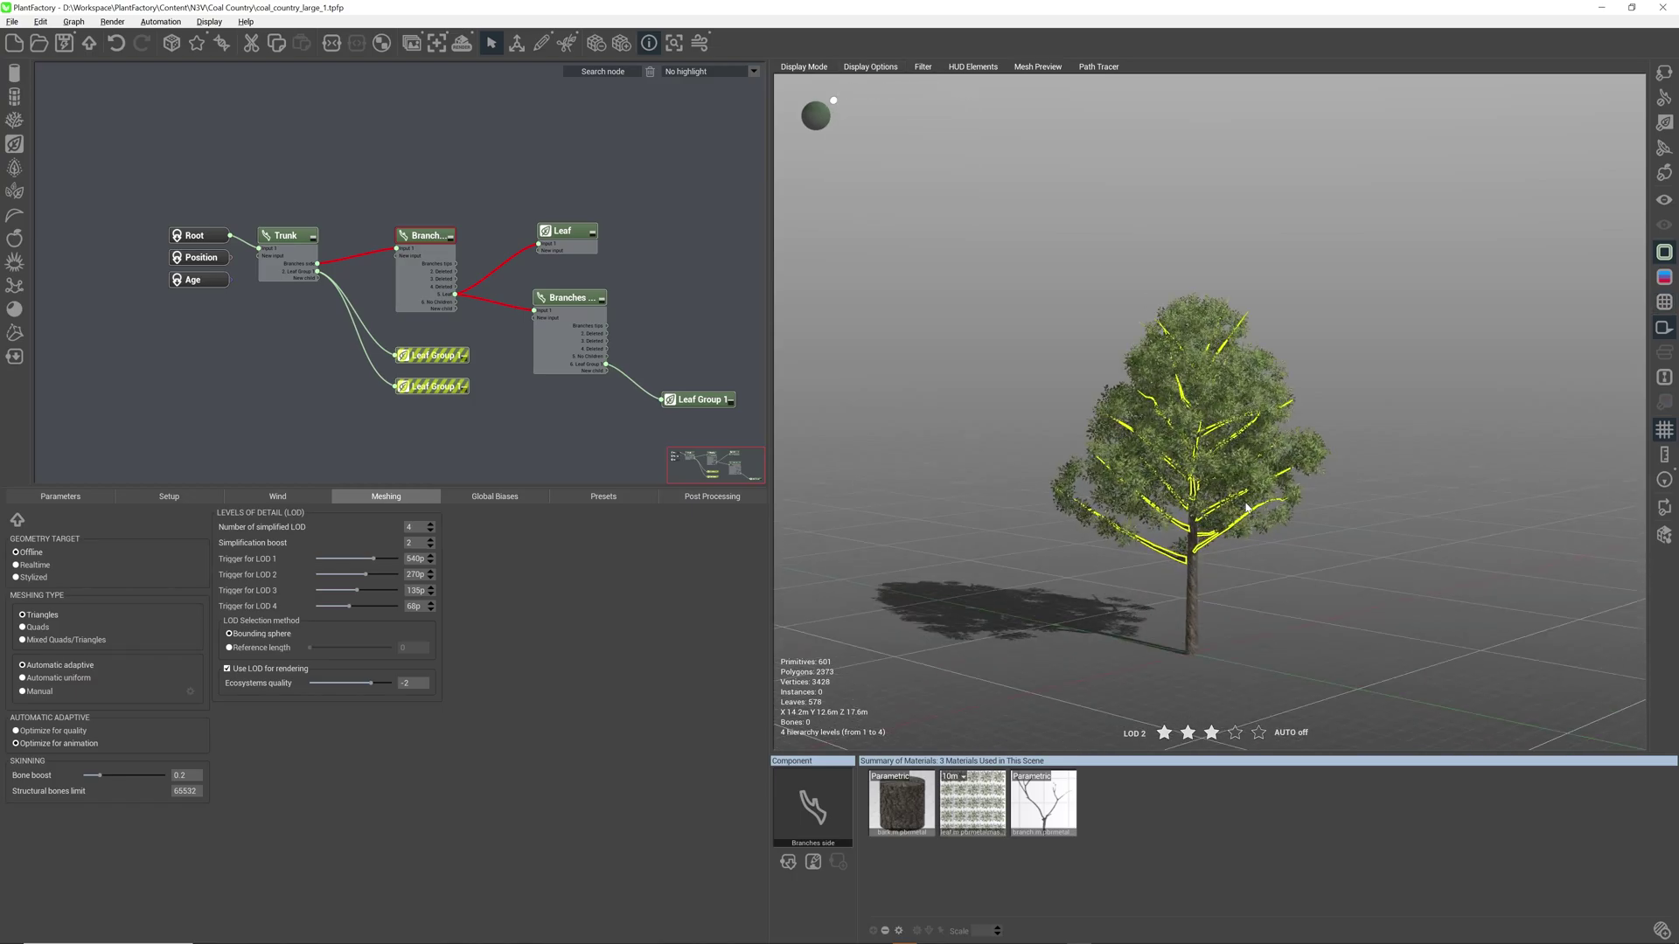
pyautogui.scroll(10, 1247, 507)
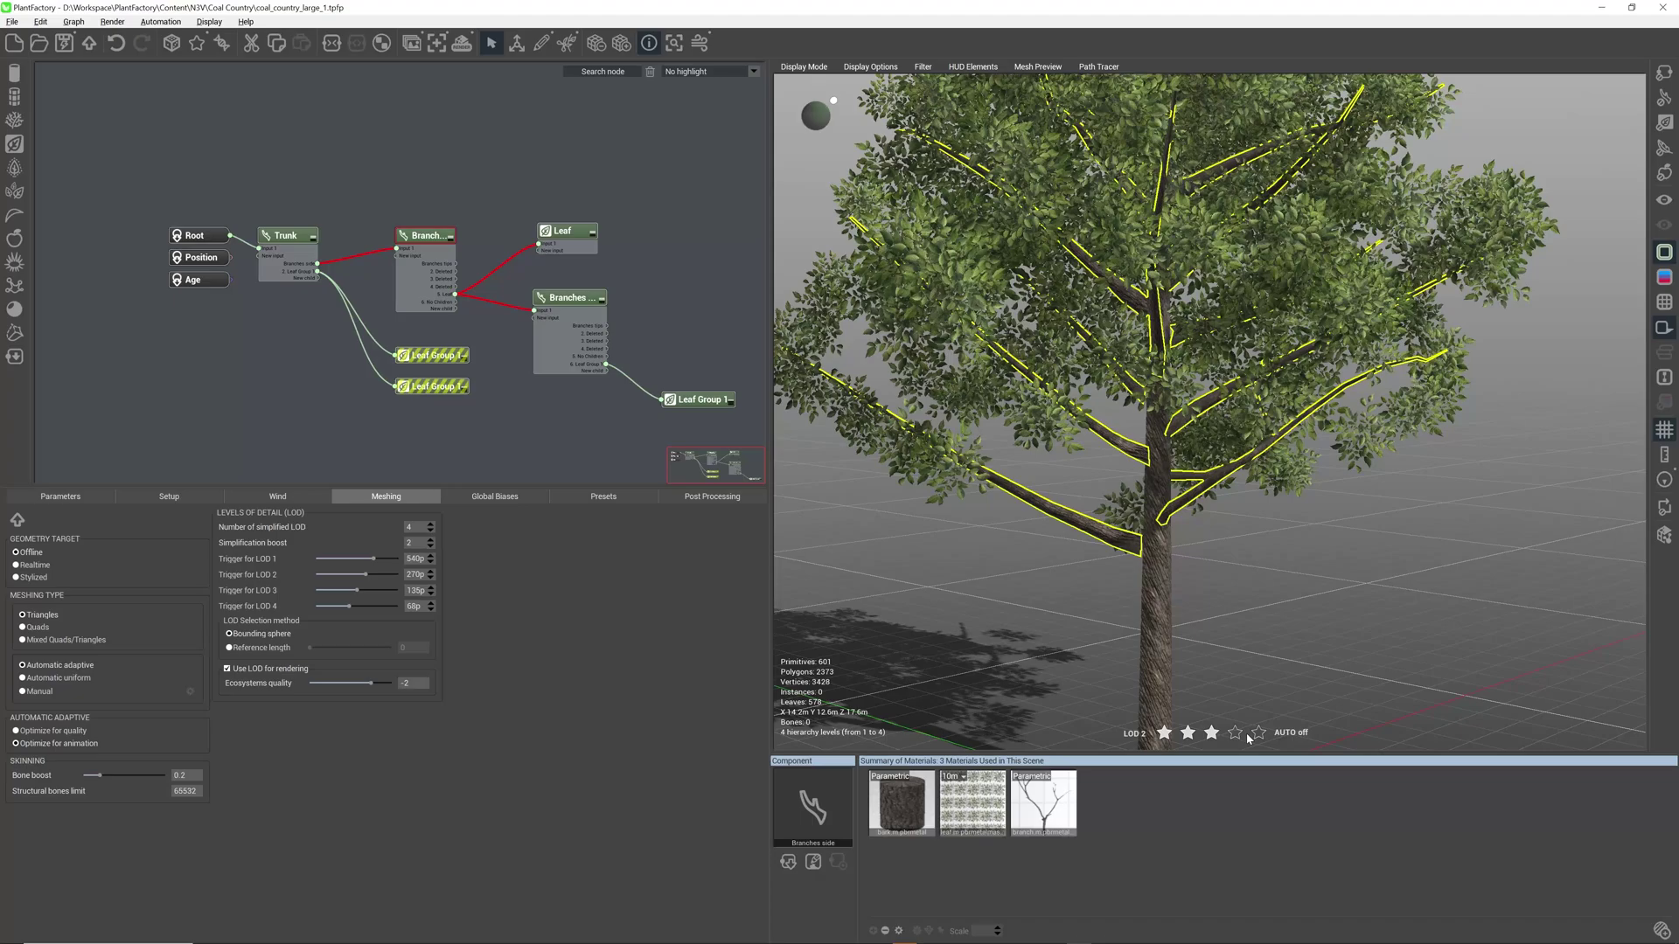
pyautogui.click(1256, 734)
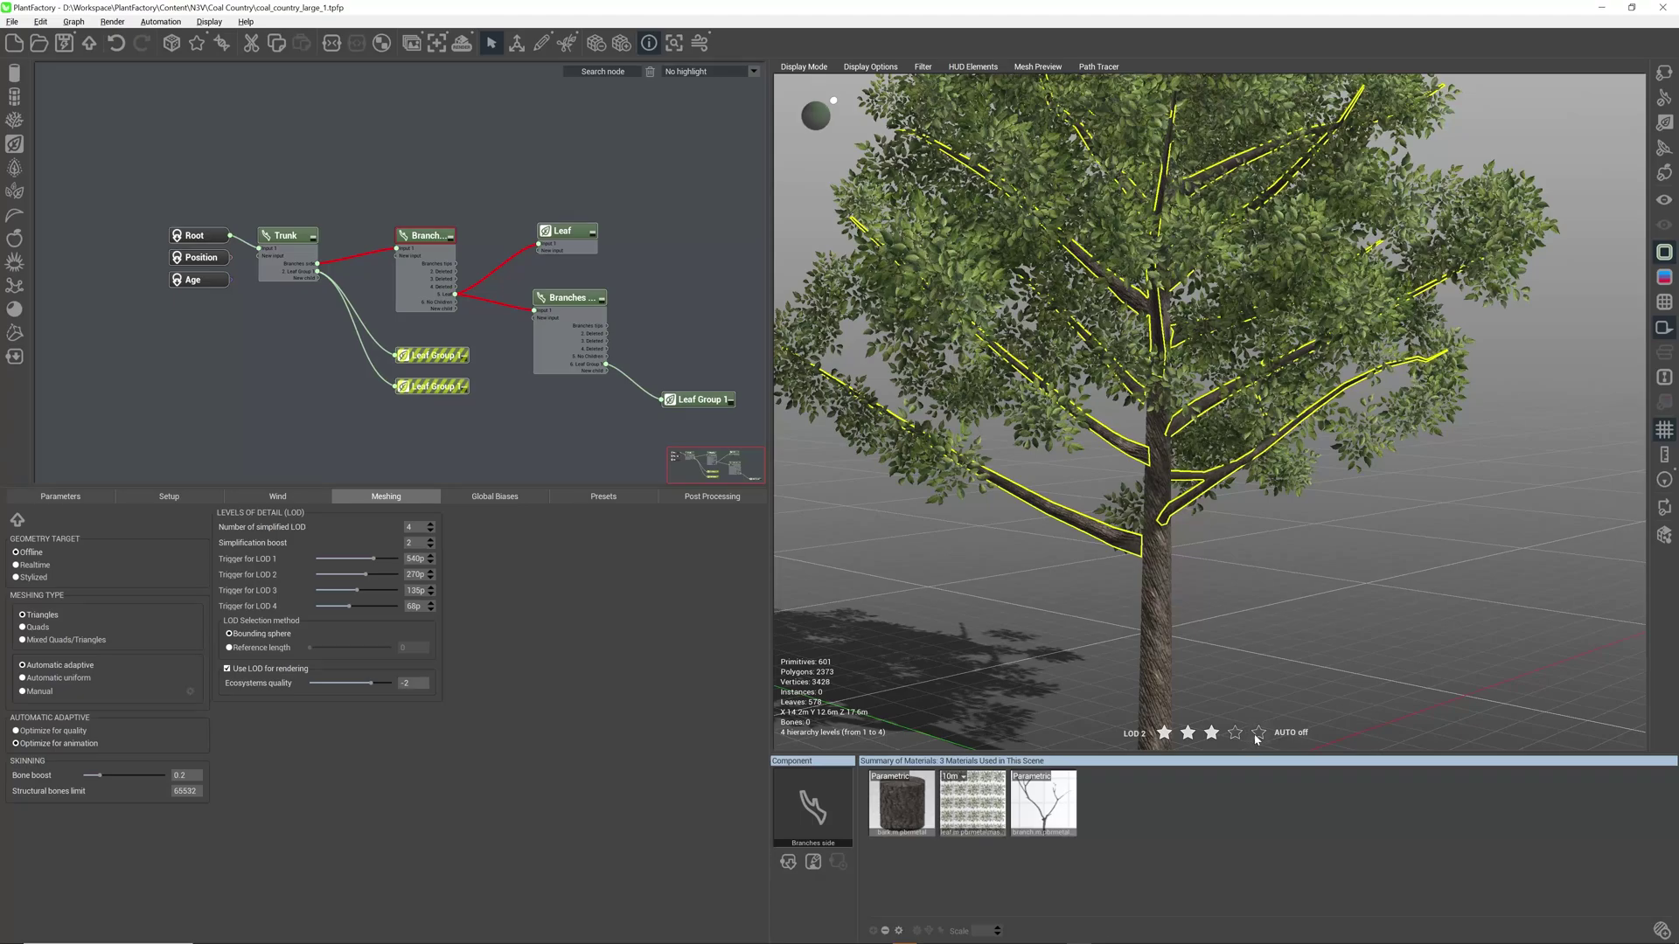
pyautogui.click(465, 168)
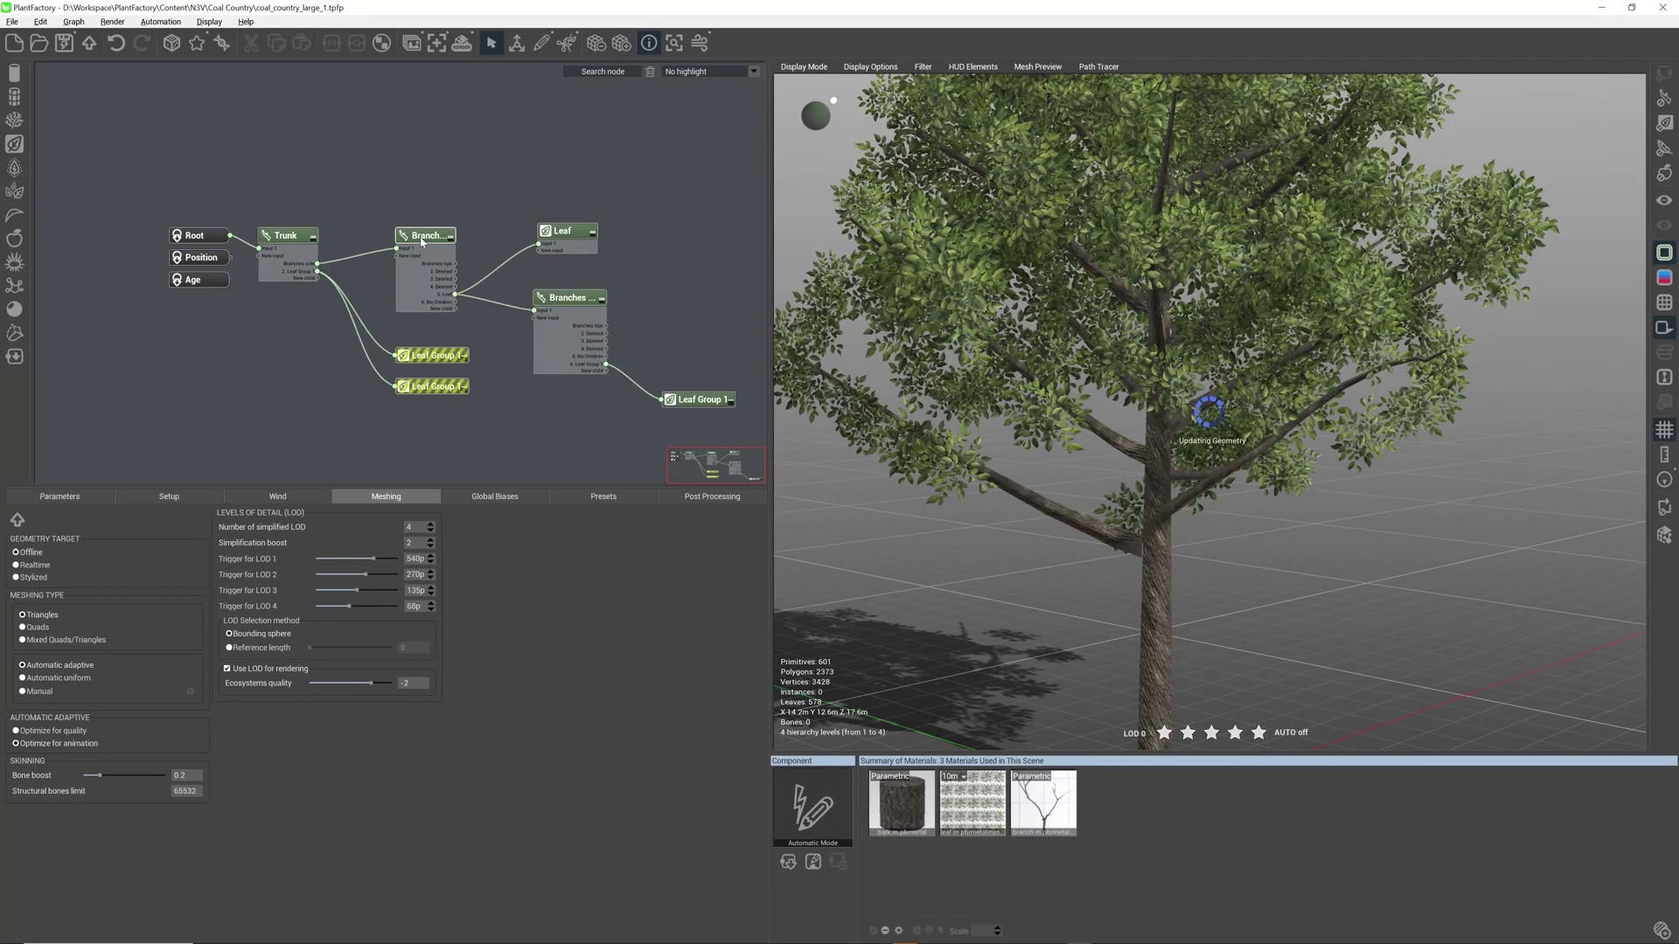
# Step: Reduce the plant's number of simplified LODs to 2
pyautogui.click(430, 531)
pyautogui.click(430, 531)
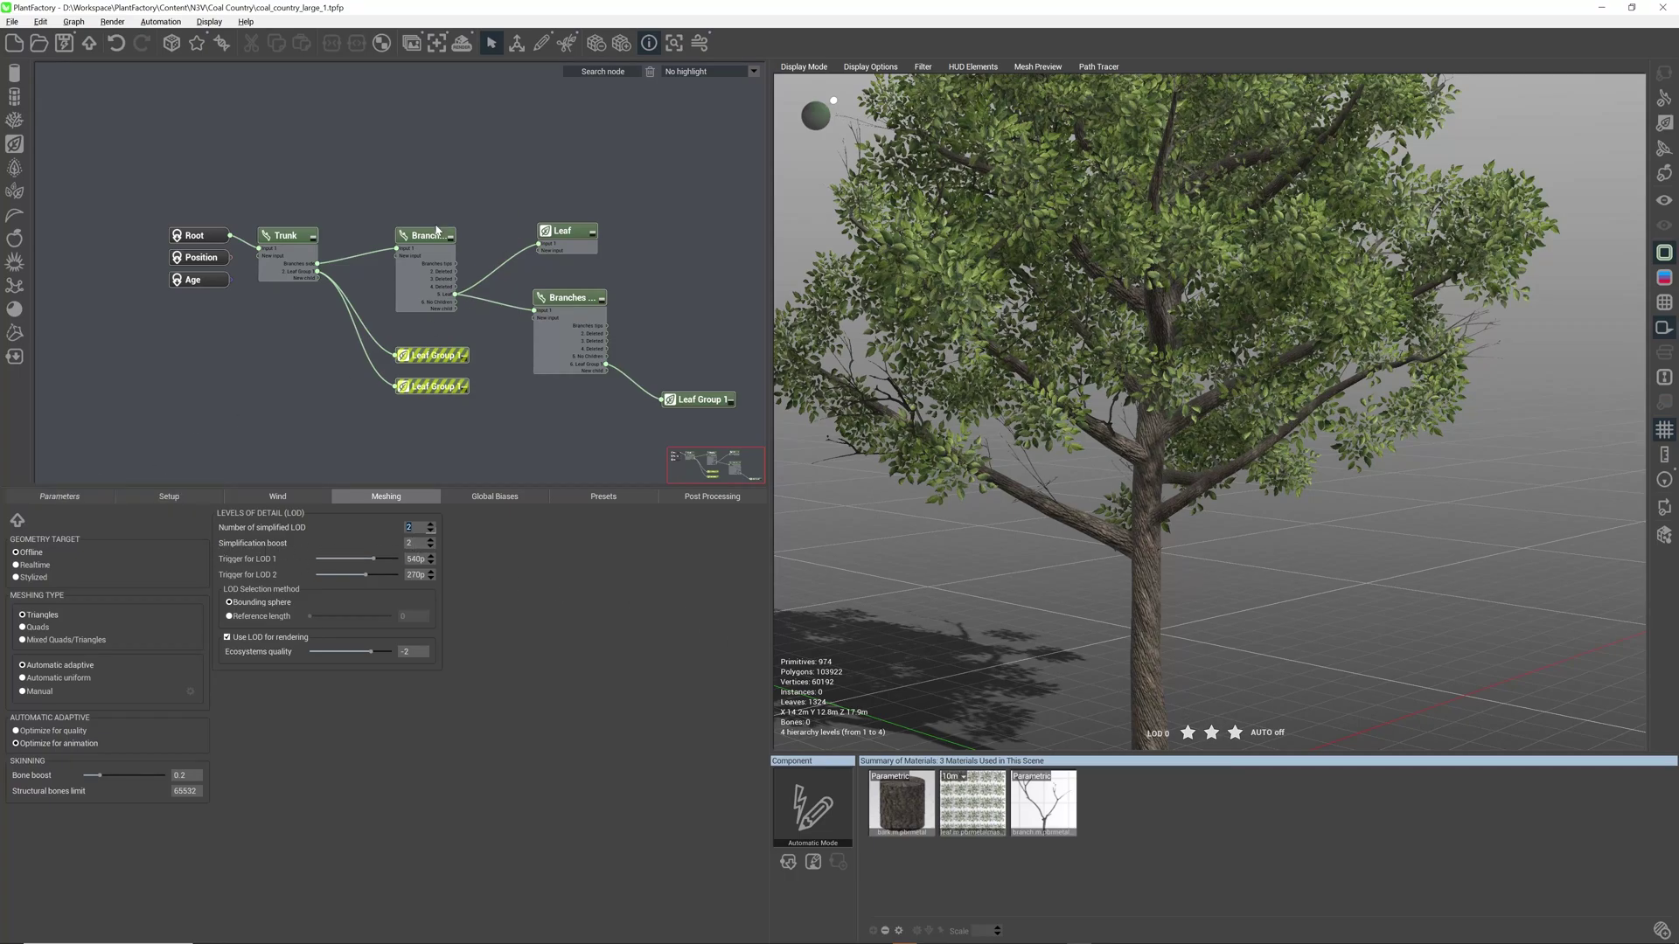
# Step: Set the meshing boost of the side branches connected to the trunk to -5
pyautogui.click(431, 238)
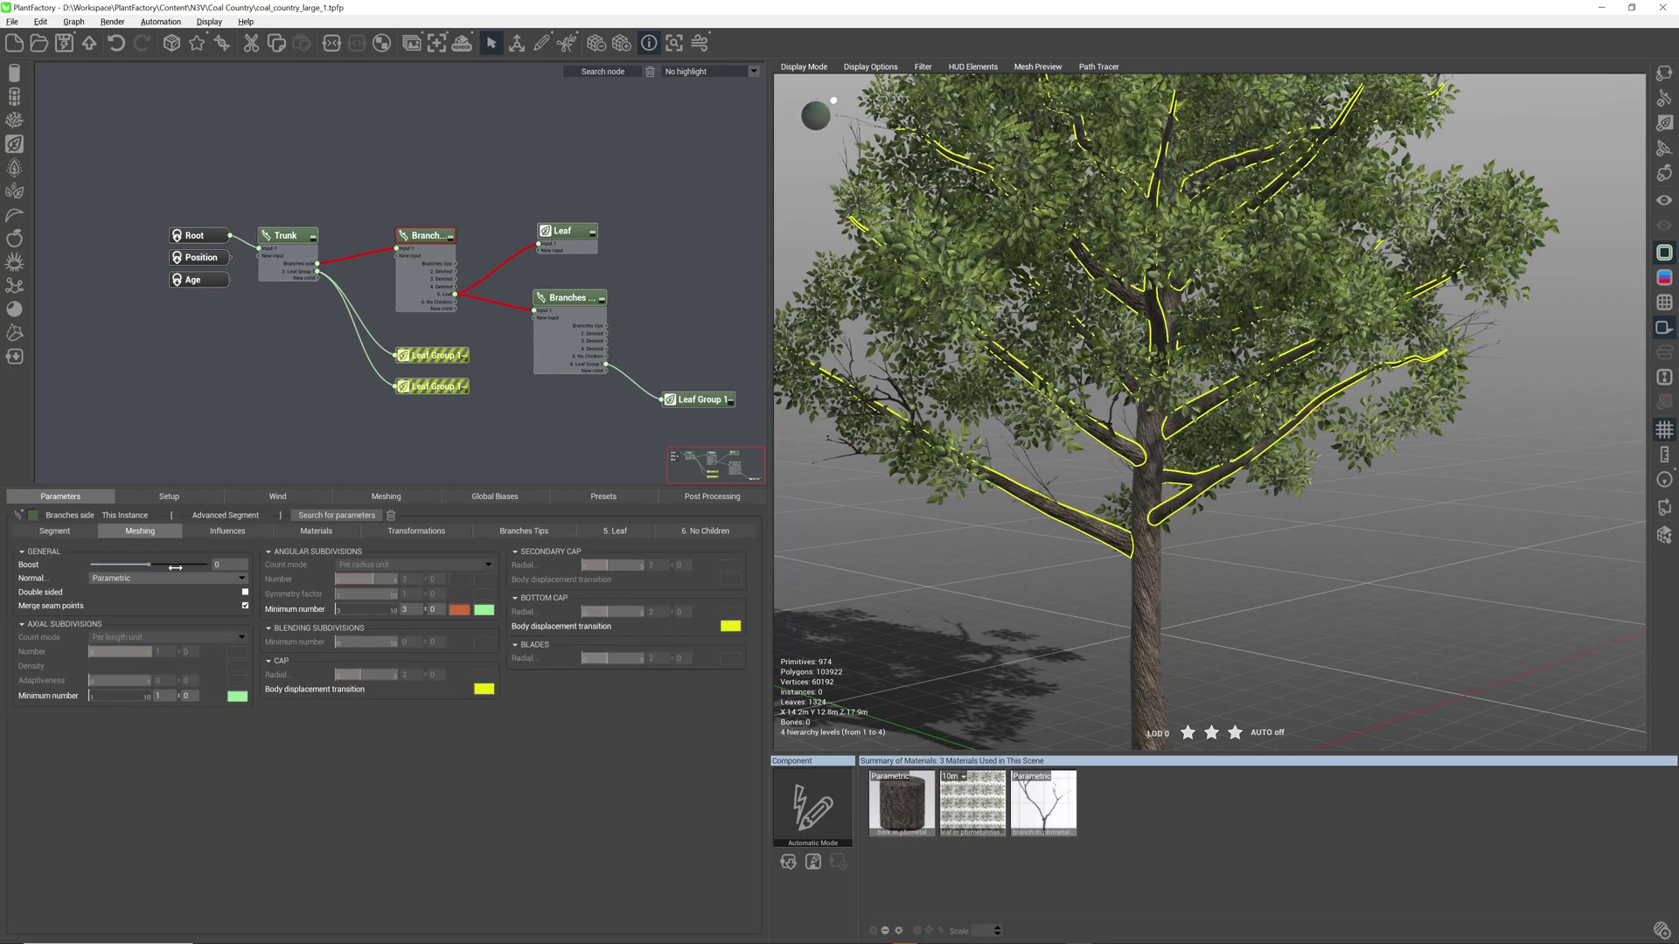
pyautogui.scroll(3, 1193, 632)
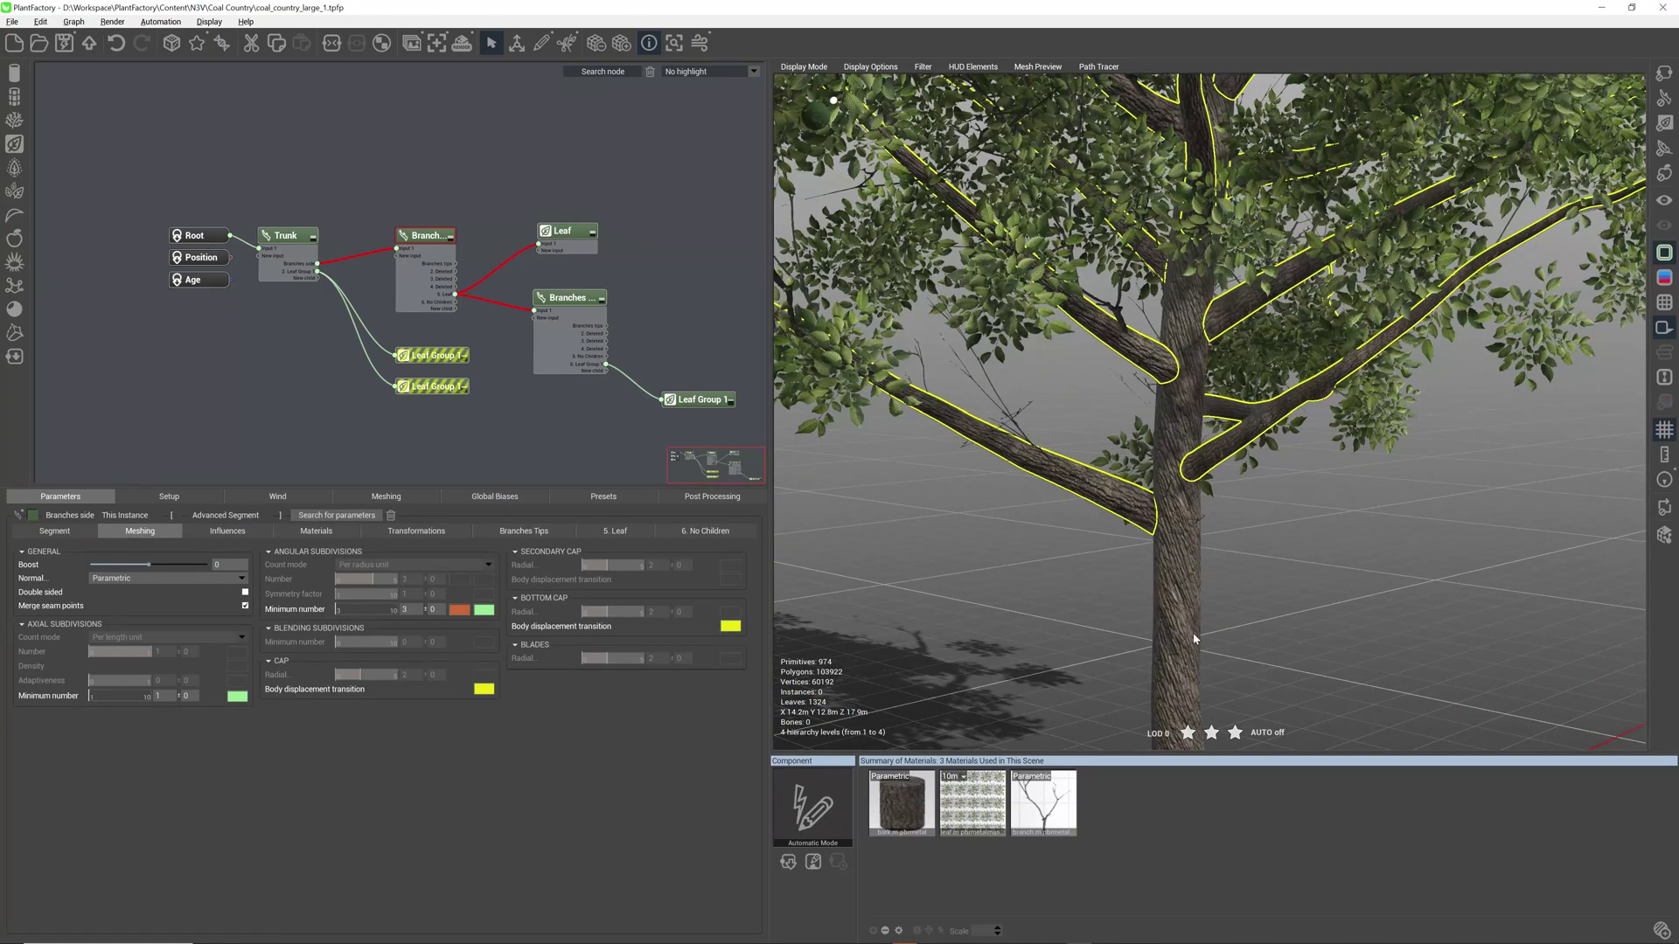
pyautogui.scroll(3, 1116, 623)
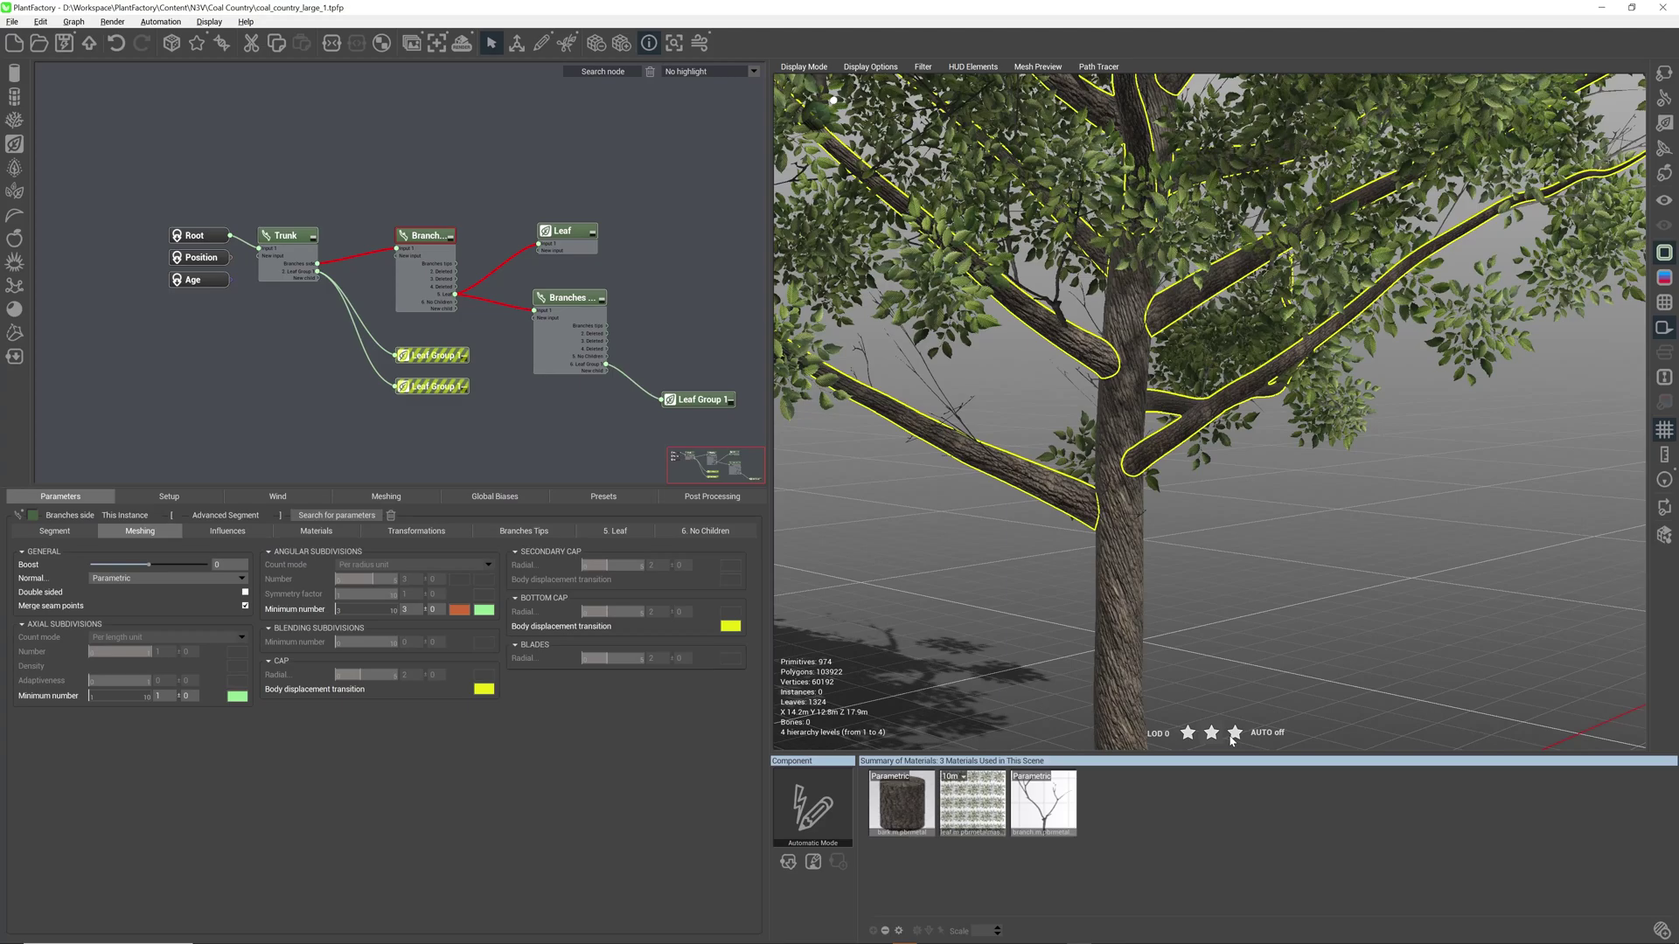
pyautogui.moveTo(1151, 474)
pyautogui.mouseDown(button='right')
pyautogui.moveTo(1053, 480)
pyautogui.moveTo(1134, 473)
pyautogui.mouseUp(button='right')
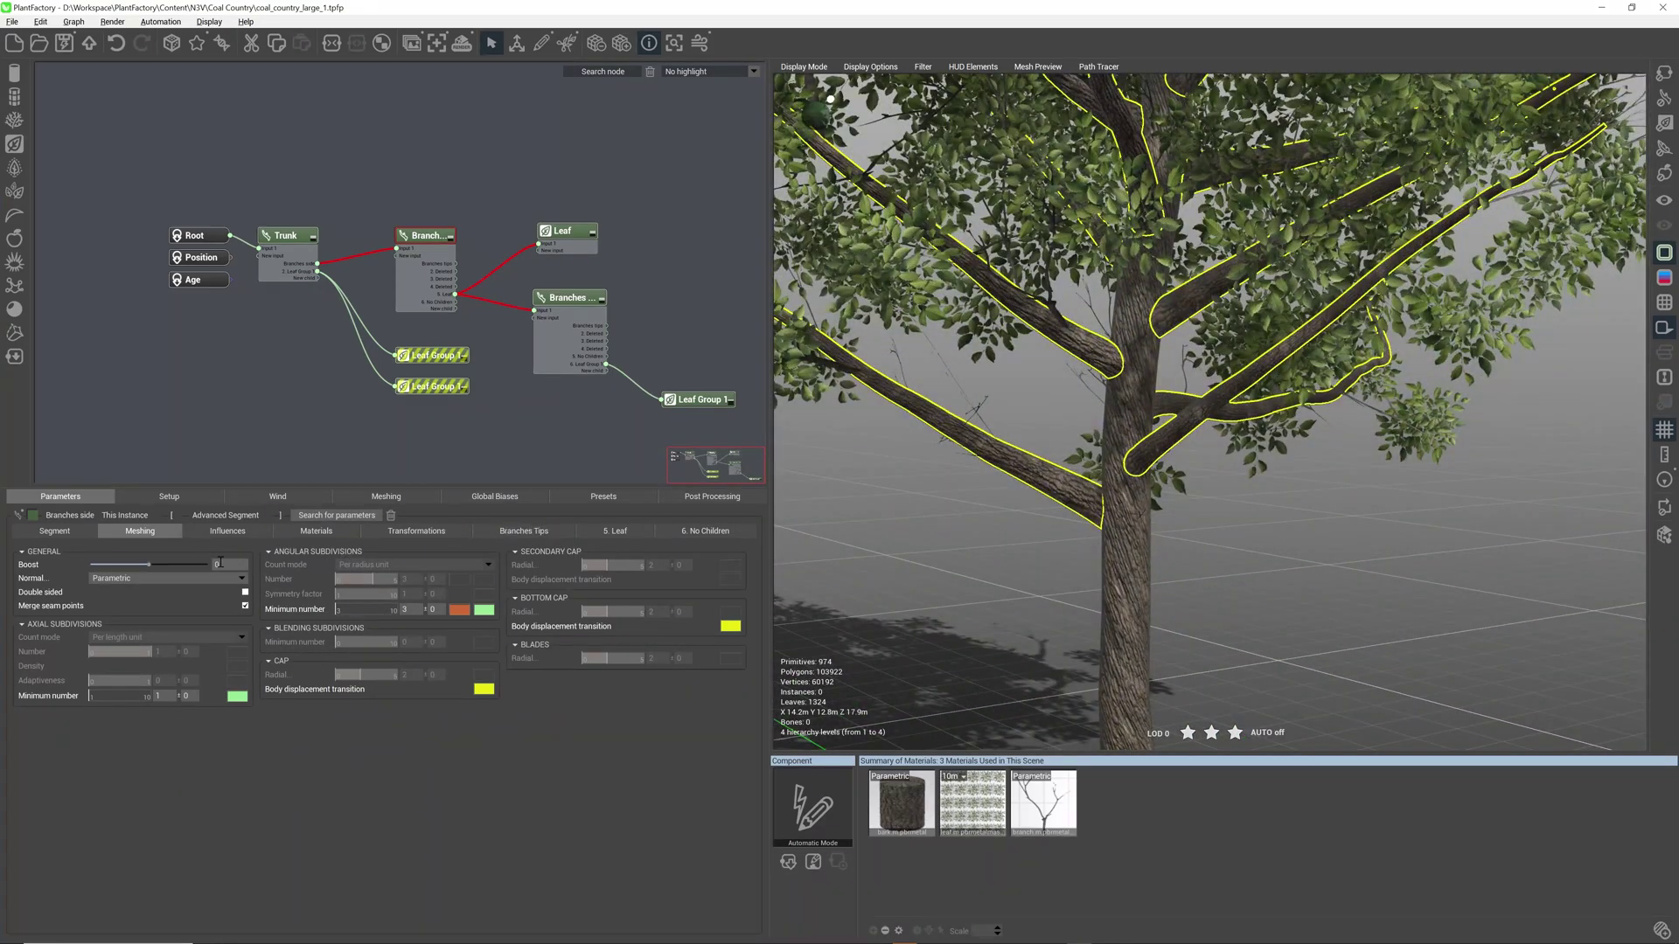
pyautogui.click(220, 564)
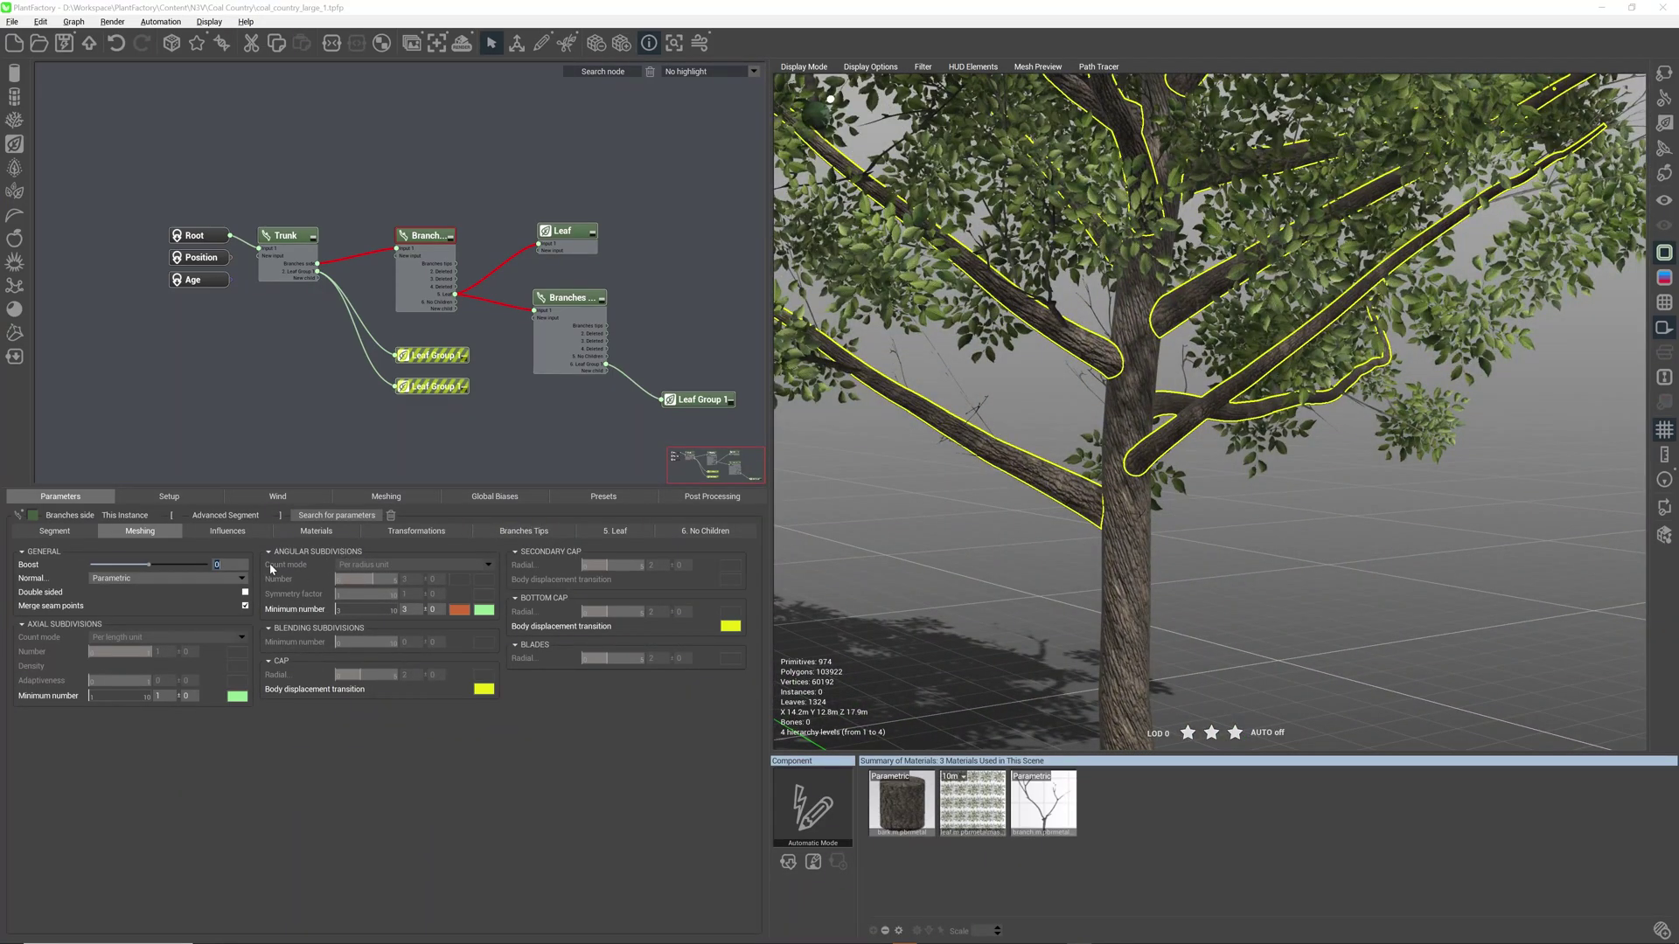
pyautogui.write('-5')
pyautogui.press('Return')
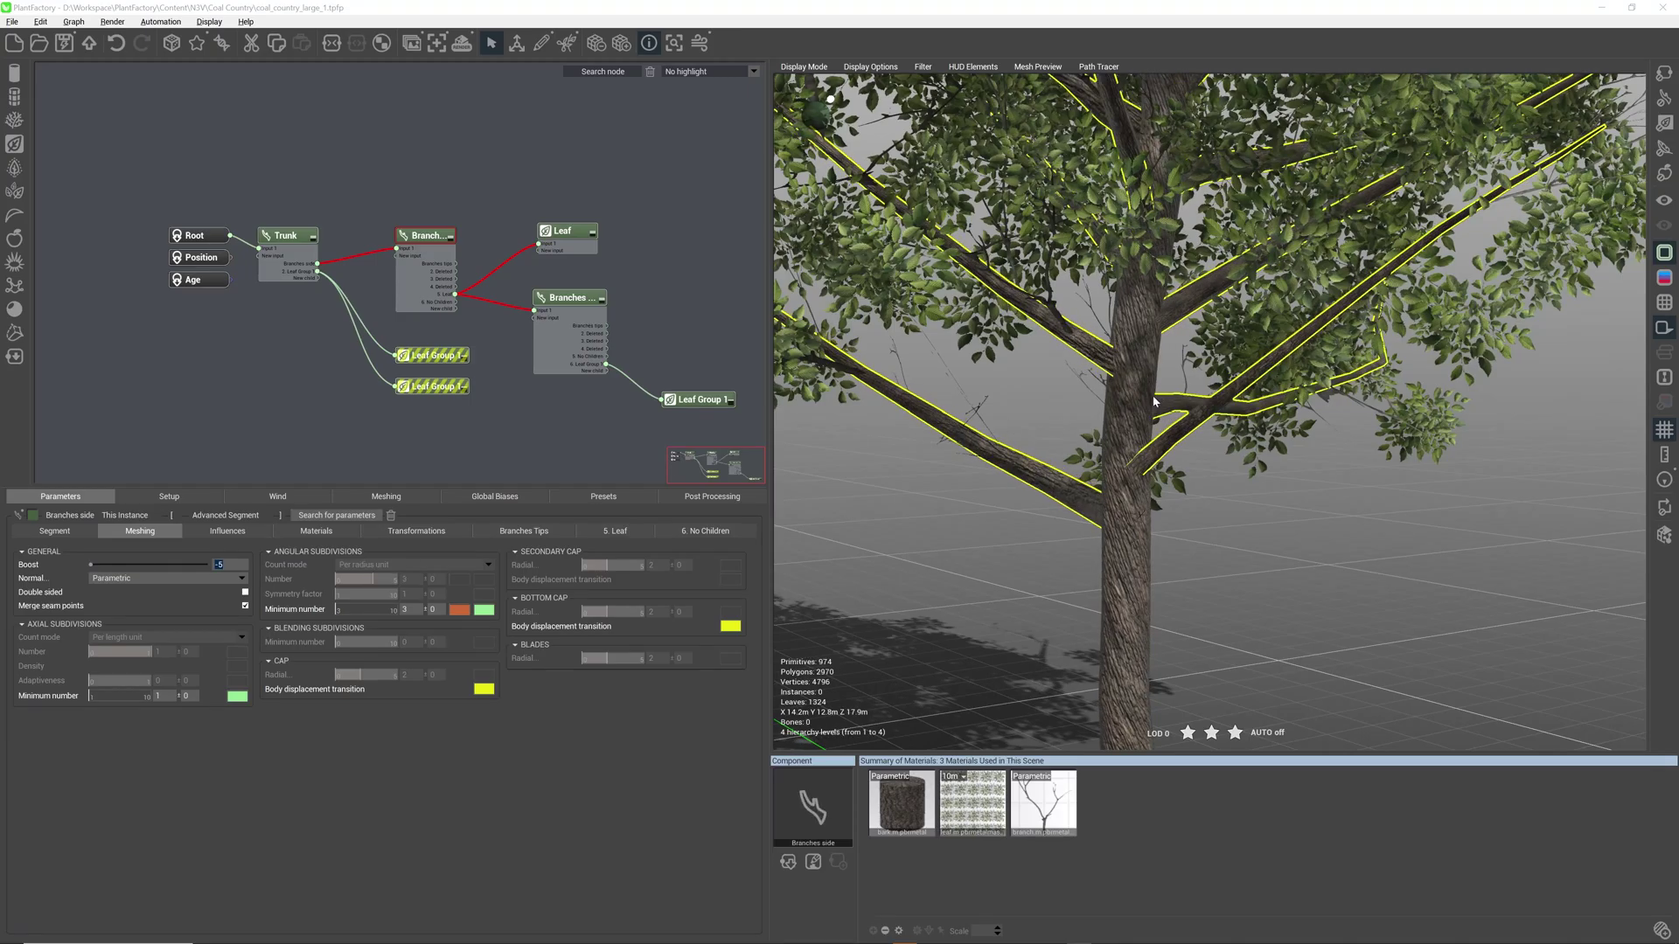
# Step: Examine the reduced branch mesh and the whole tree at LOD 0 from several angles, with the selection cleared
pyautogui.moveTo(1067, 414)
pyautogui.mouseDown(button='right')
pyautogui.moveTo(1163, 385)
pyautogui.moveTo(1181, 398)
pyautogui.moveTo(1053, 428)
pyautogui.moveTo(1091, 426)
pyautogui.mouseUp(button='right')
pyautogui.moveTo(1091, 426); pyautogui.dragTo(1098, 425)
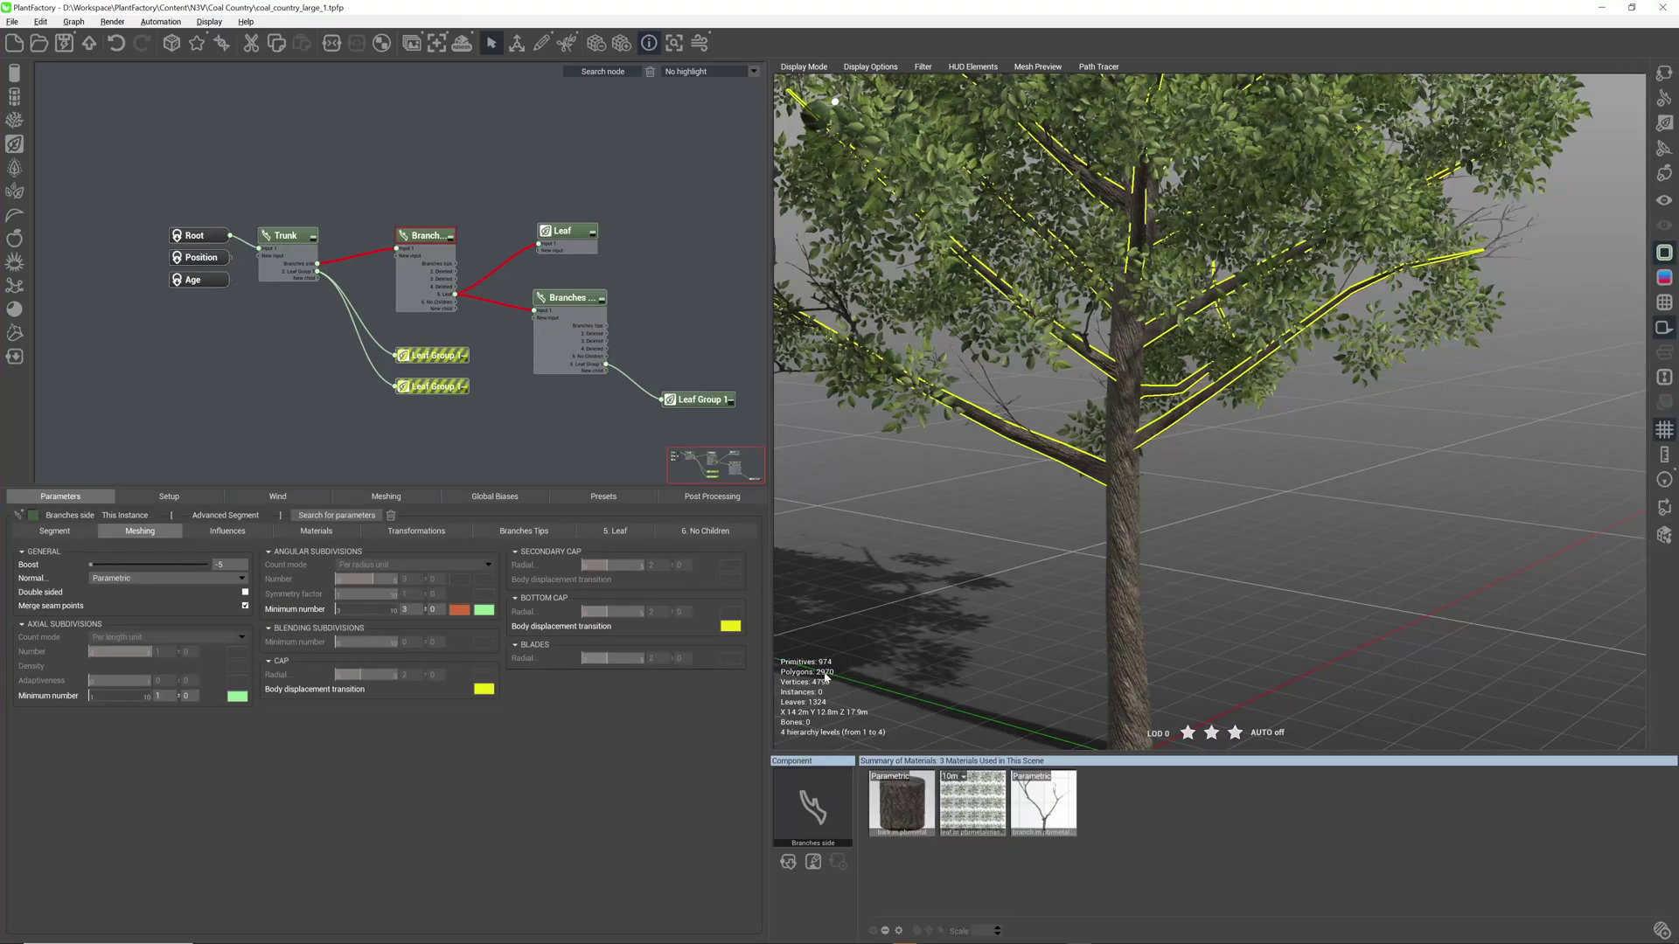
pyautogui.click(1257, 539)
pyautogui.scroll(-3, 1199, 539)
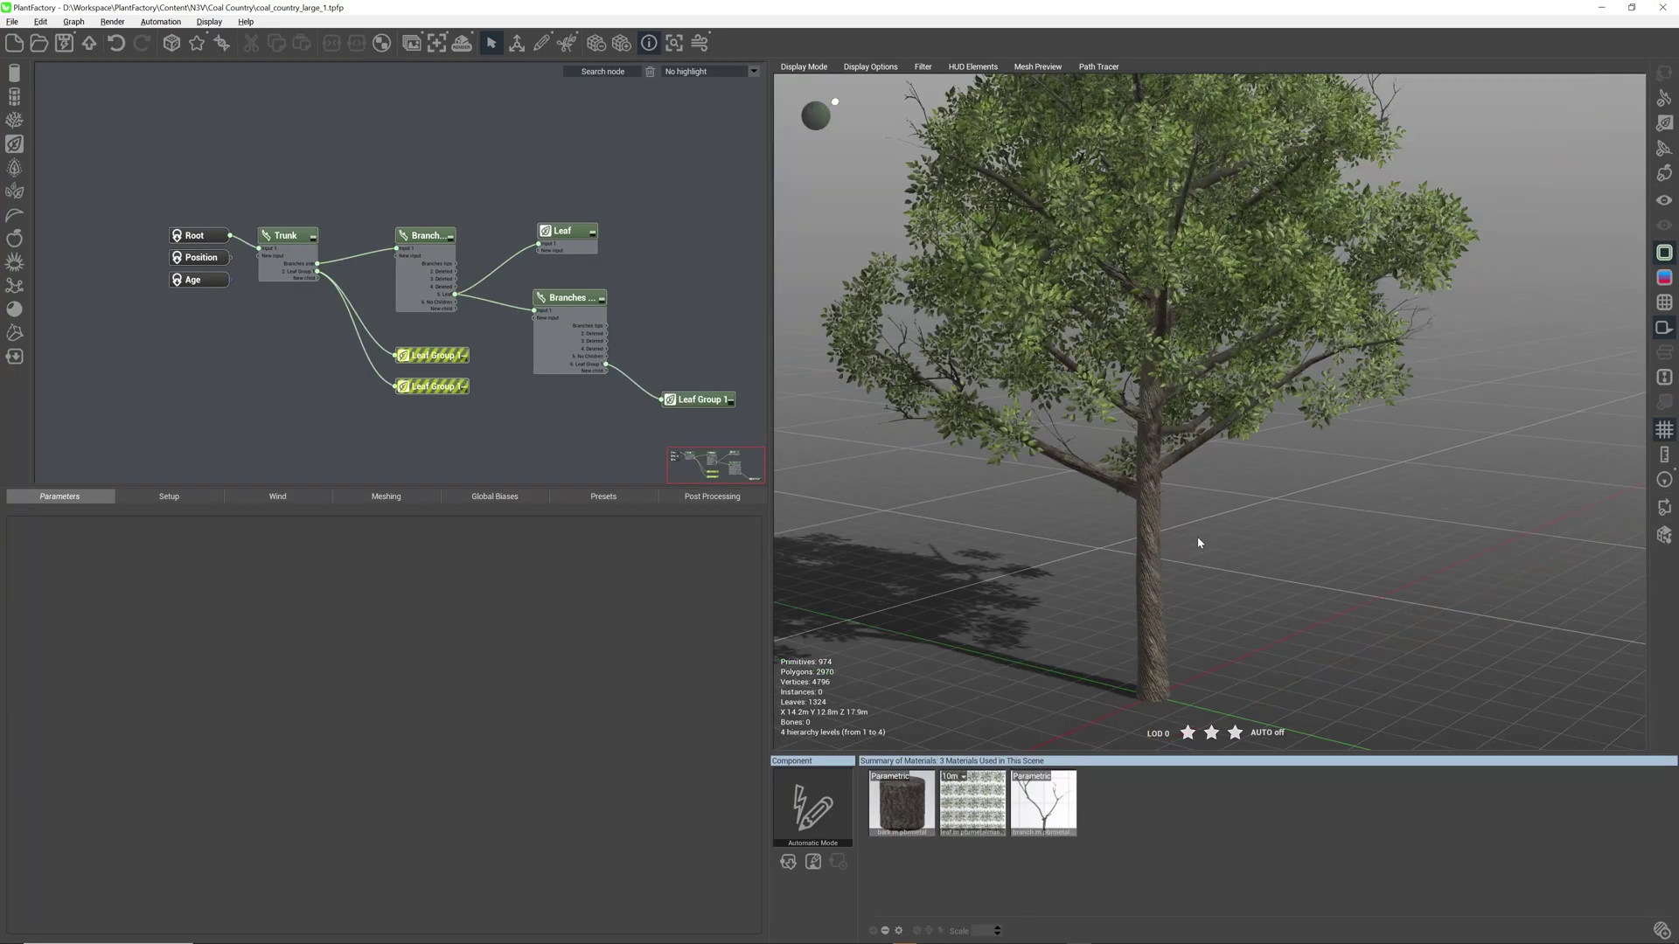
pyautogui.moveTo(1178, 518); pyautogui.dragTo(1221, 733)
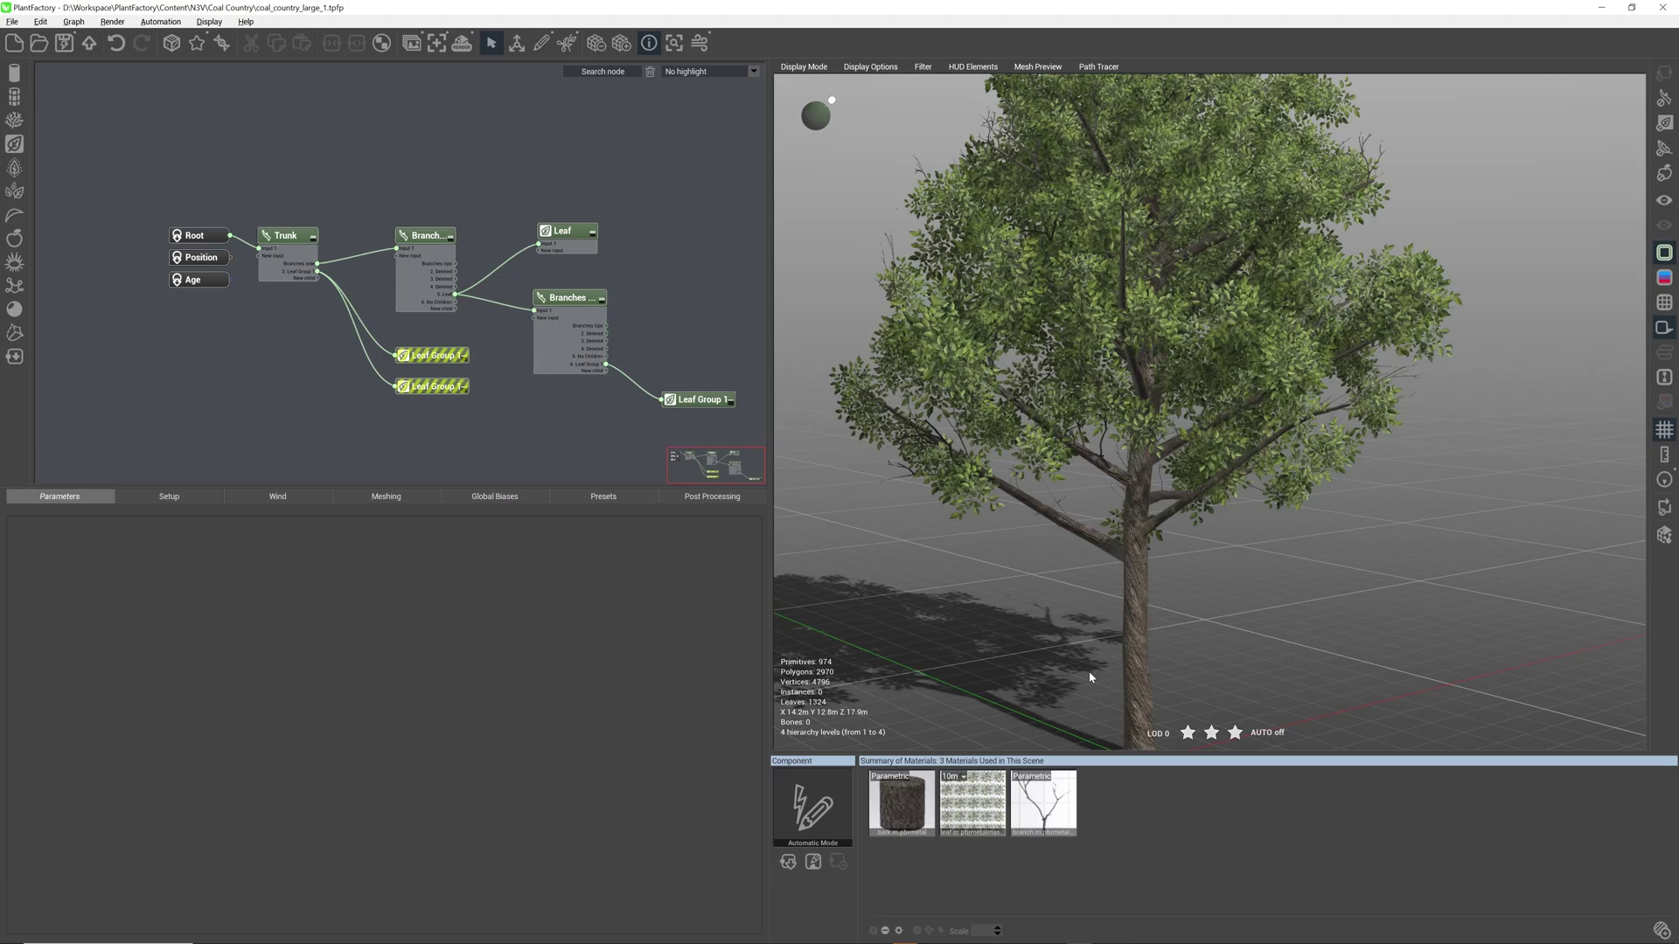
pyautogui.moveTo(1151, 679); pyautogui.dragTo(1142, 546)
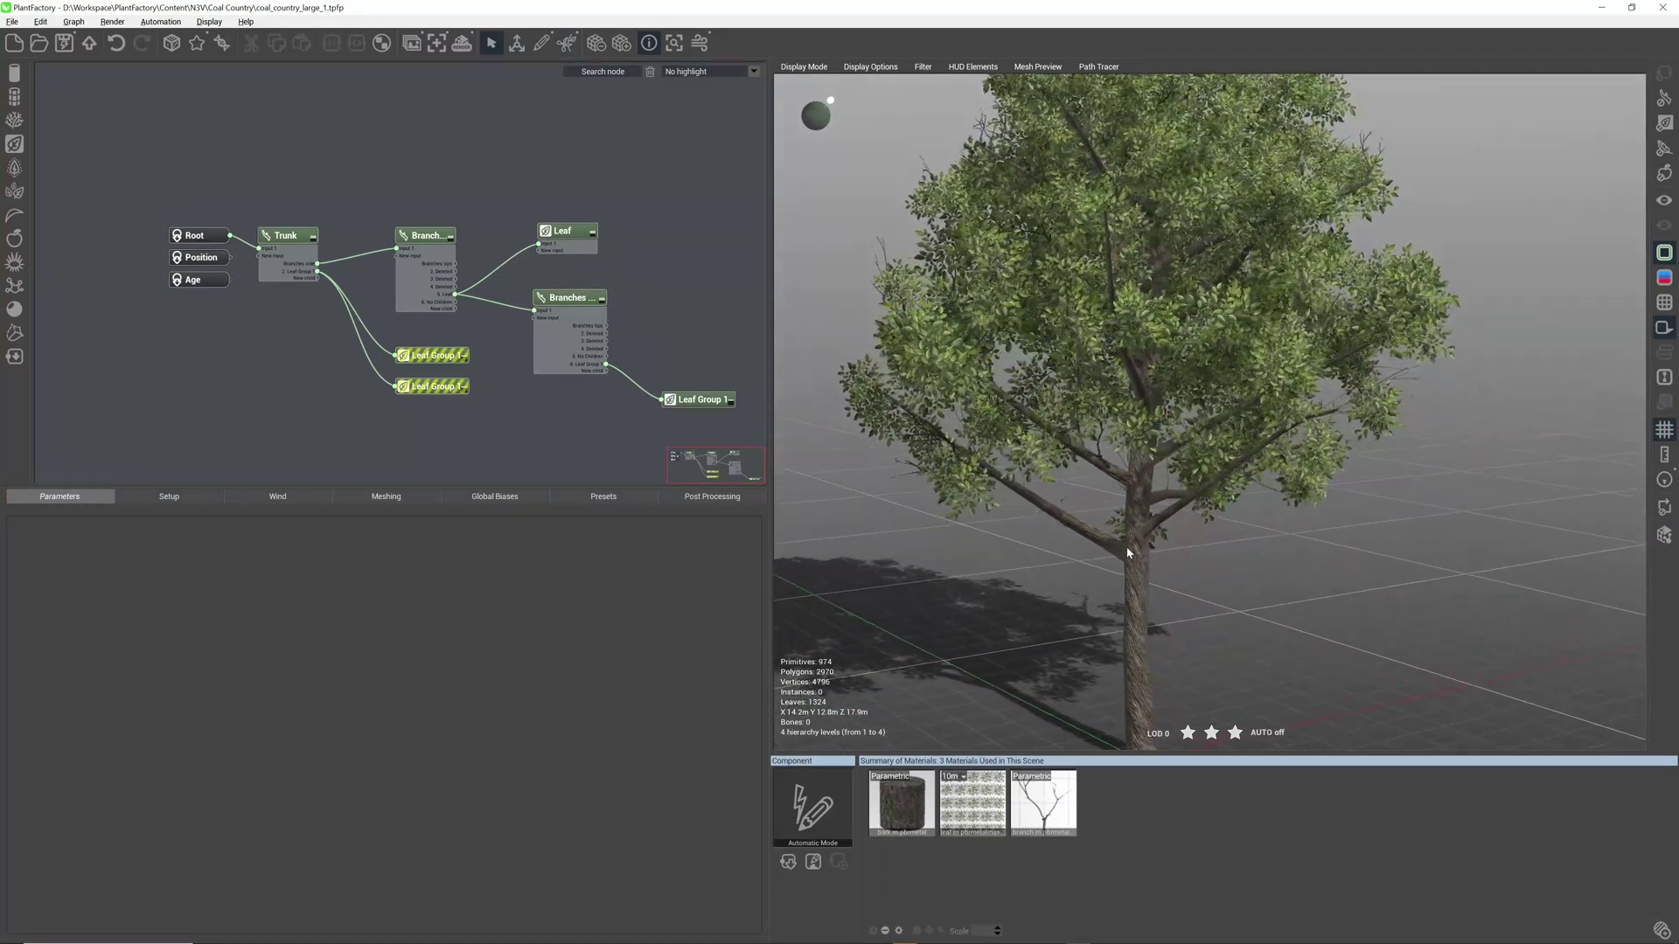
pyautogui.moveTo(1127, 553); pyautogui.dragTo(1147, 551)
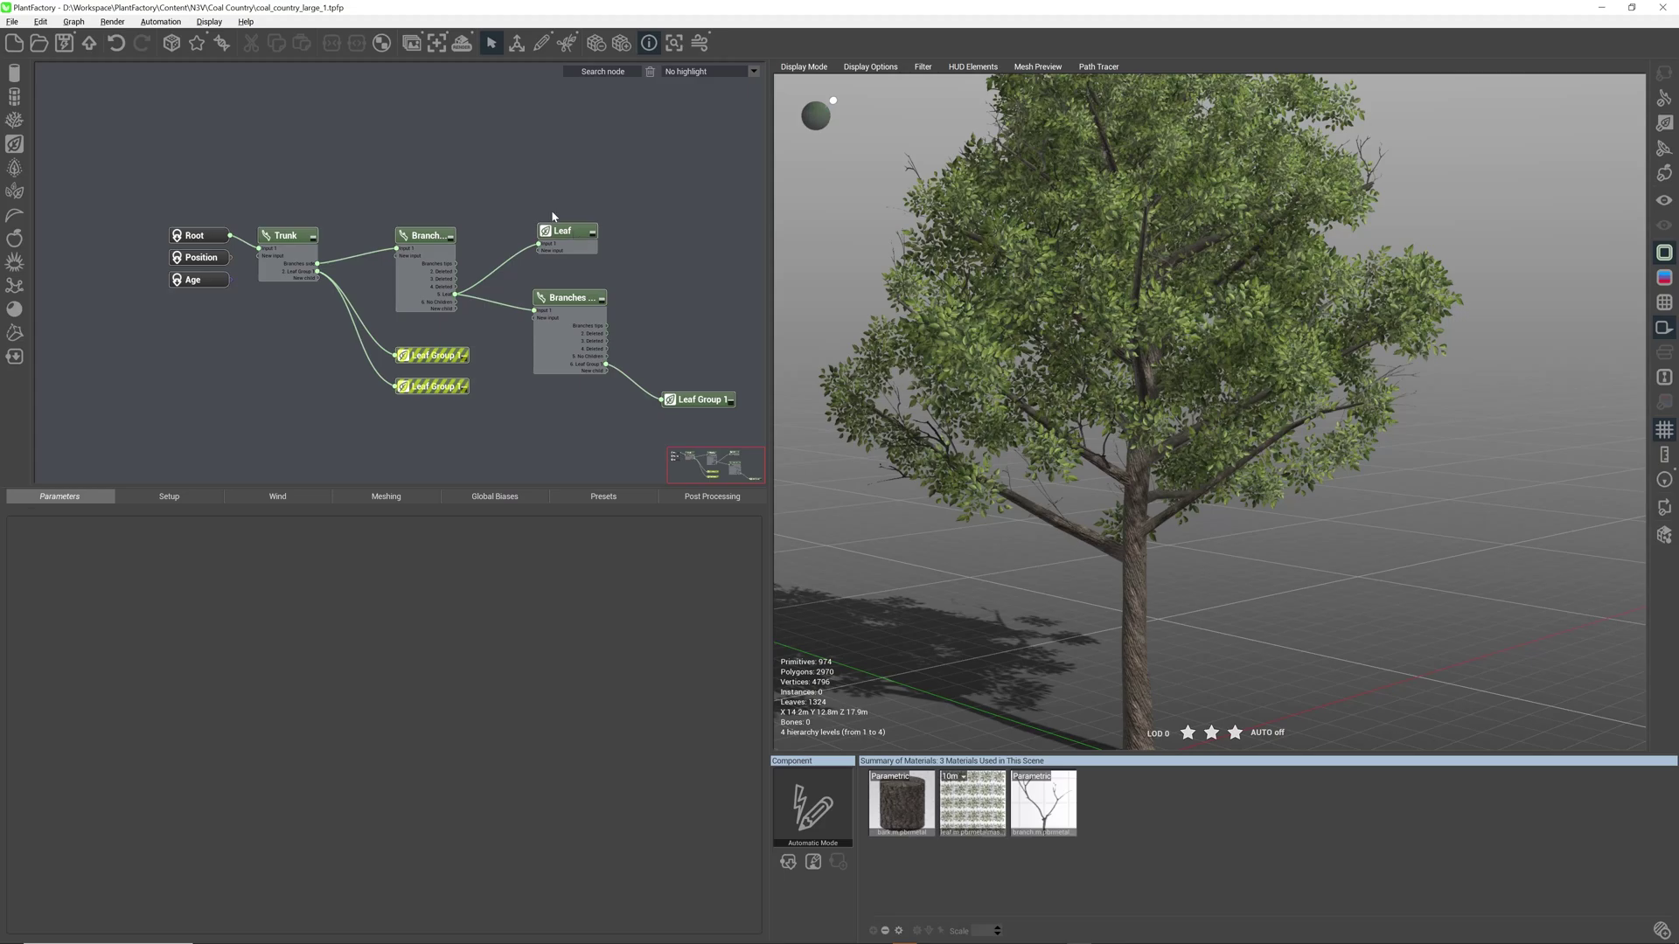
pyautogui.moveTo(1096, 322); pyautogui.dragTo(1102, 367)
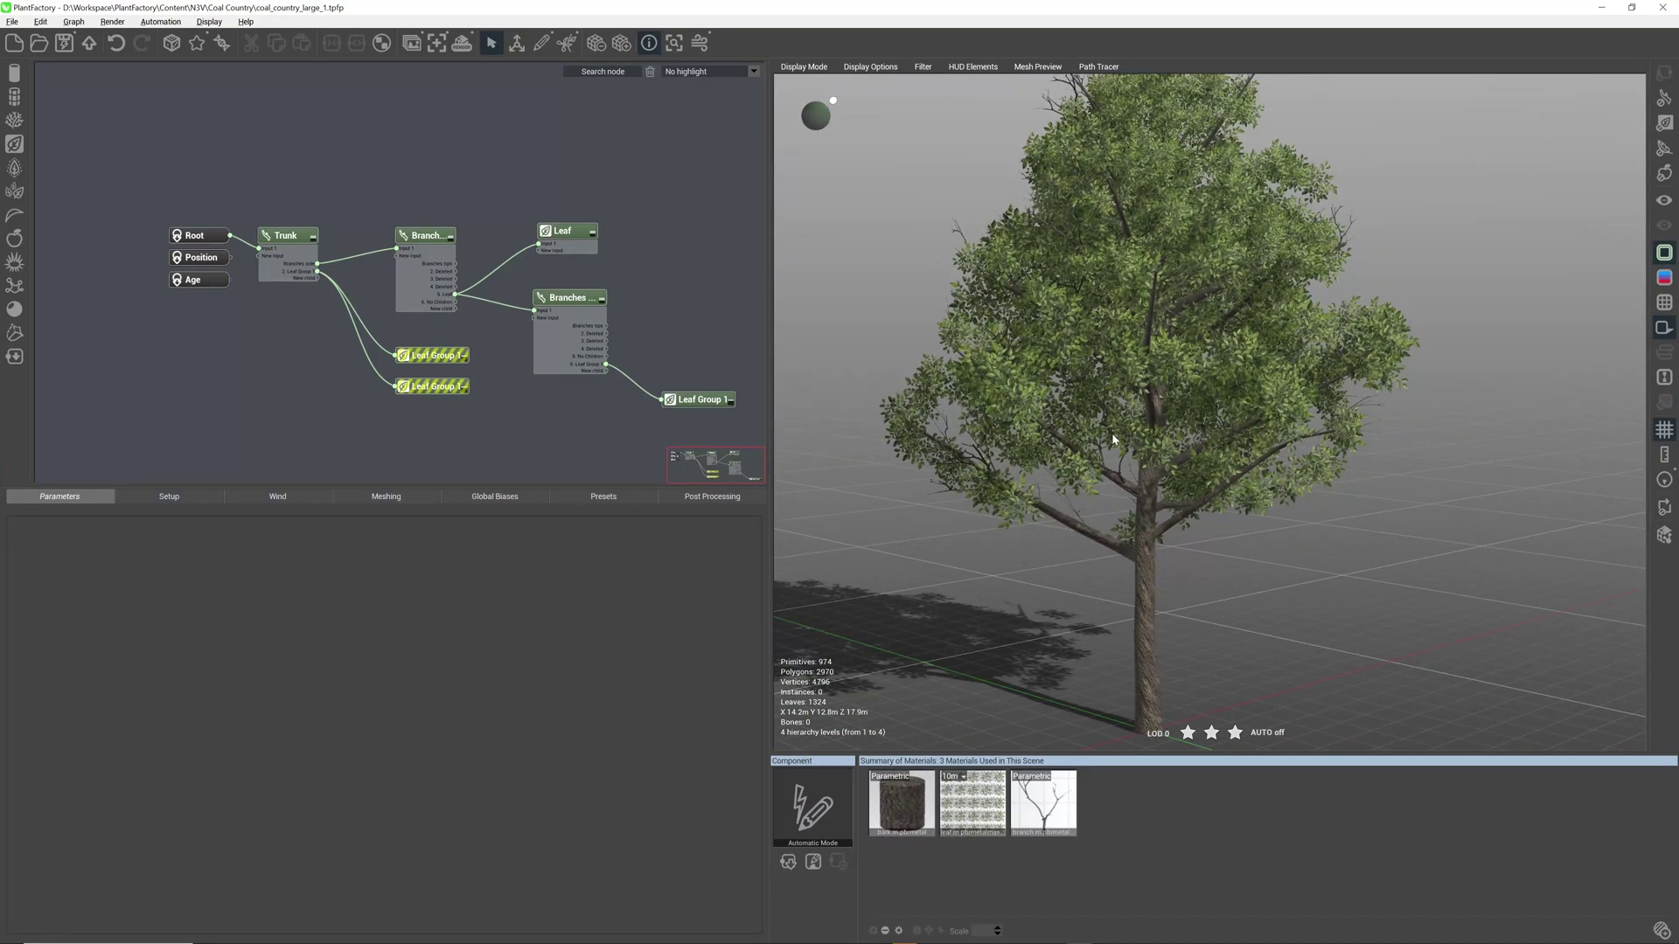
# Step: Show the Leaf node's LOD management parameters and preview the tree at LOD 2
pyautogui.click(562, 236)
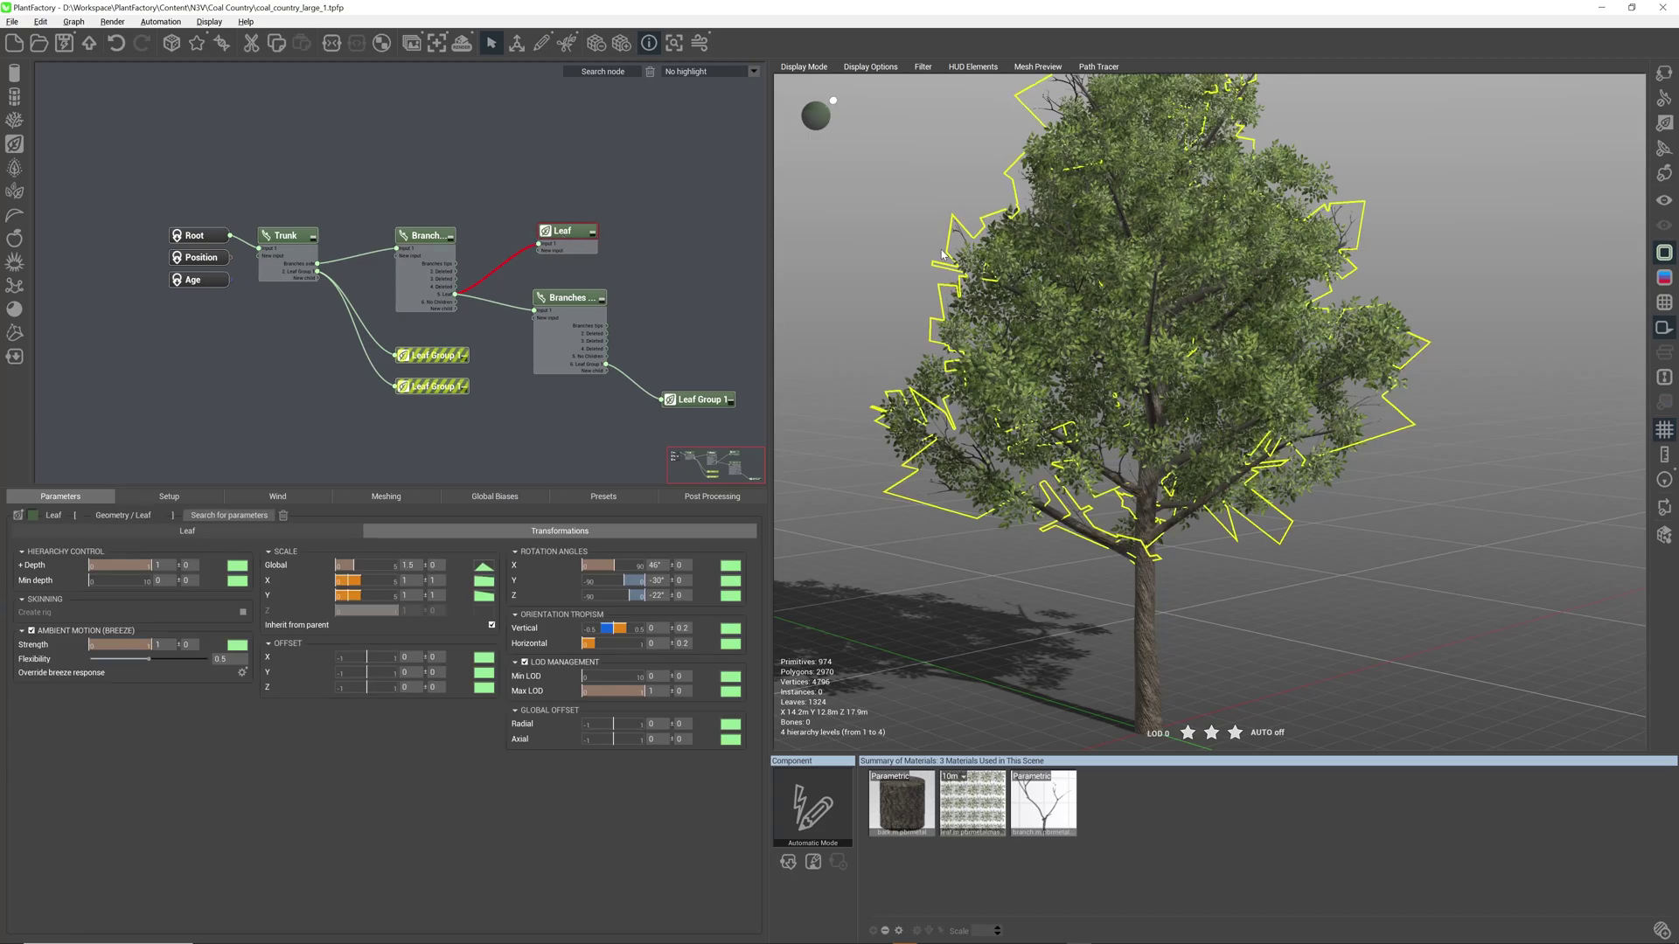
pyautogui.moveTo(892, 248); pyautogui.dragTo(968, 229, button='middle')
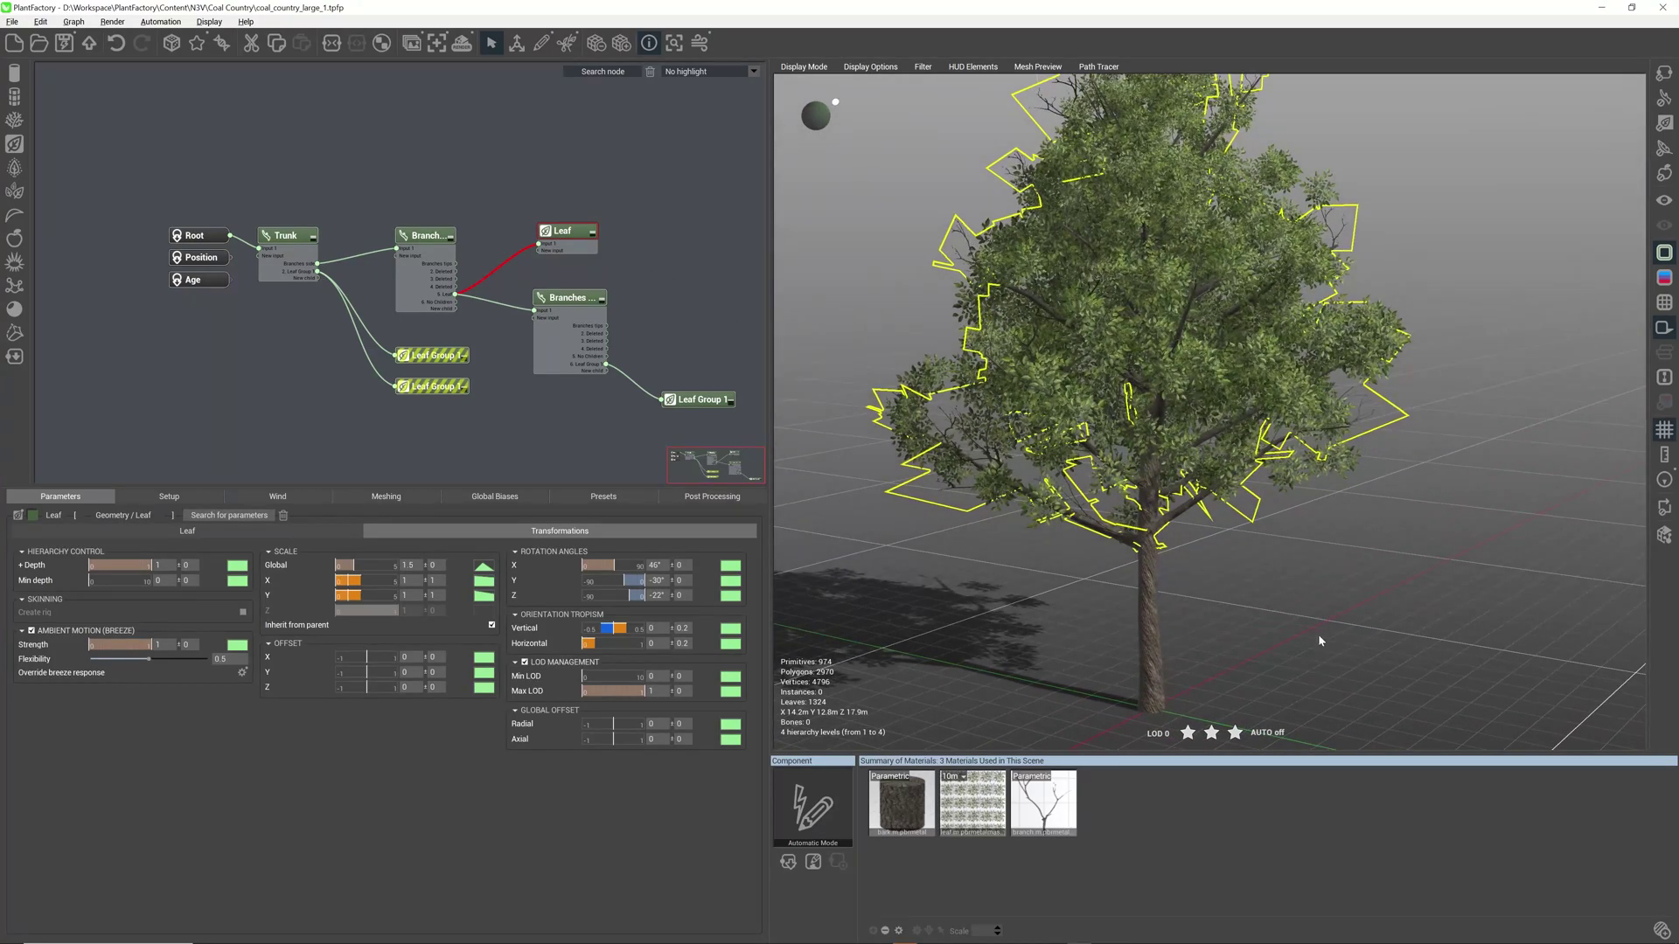
pyautogui.click(1189, 734)
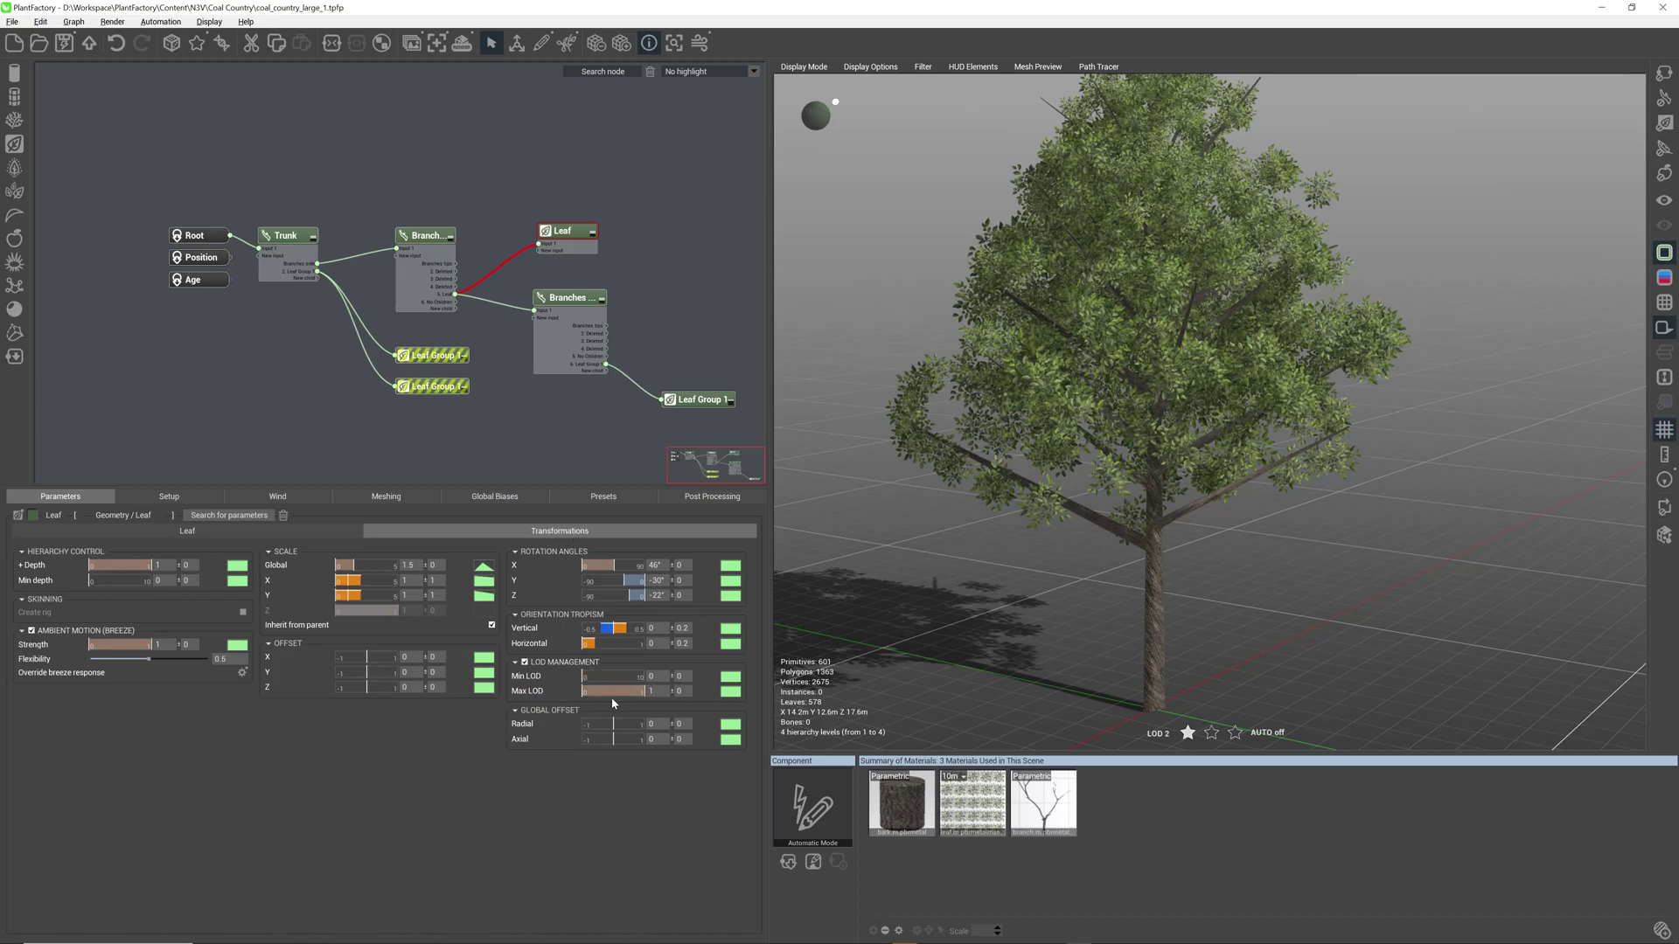
# Step: Try a Max LOD of 2 on the Leaf node and set it back to 1
pyautogui.click(654, 691)
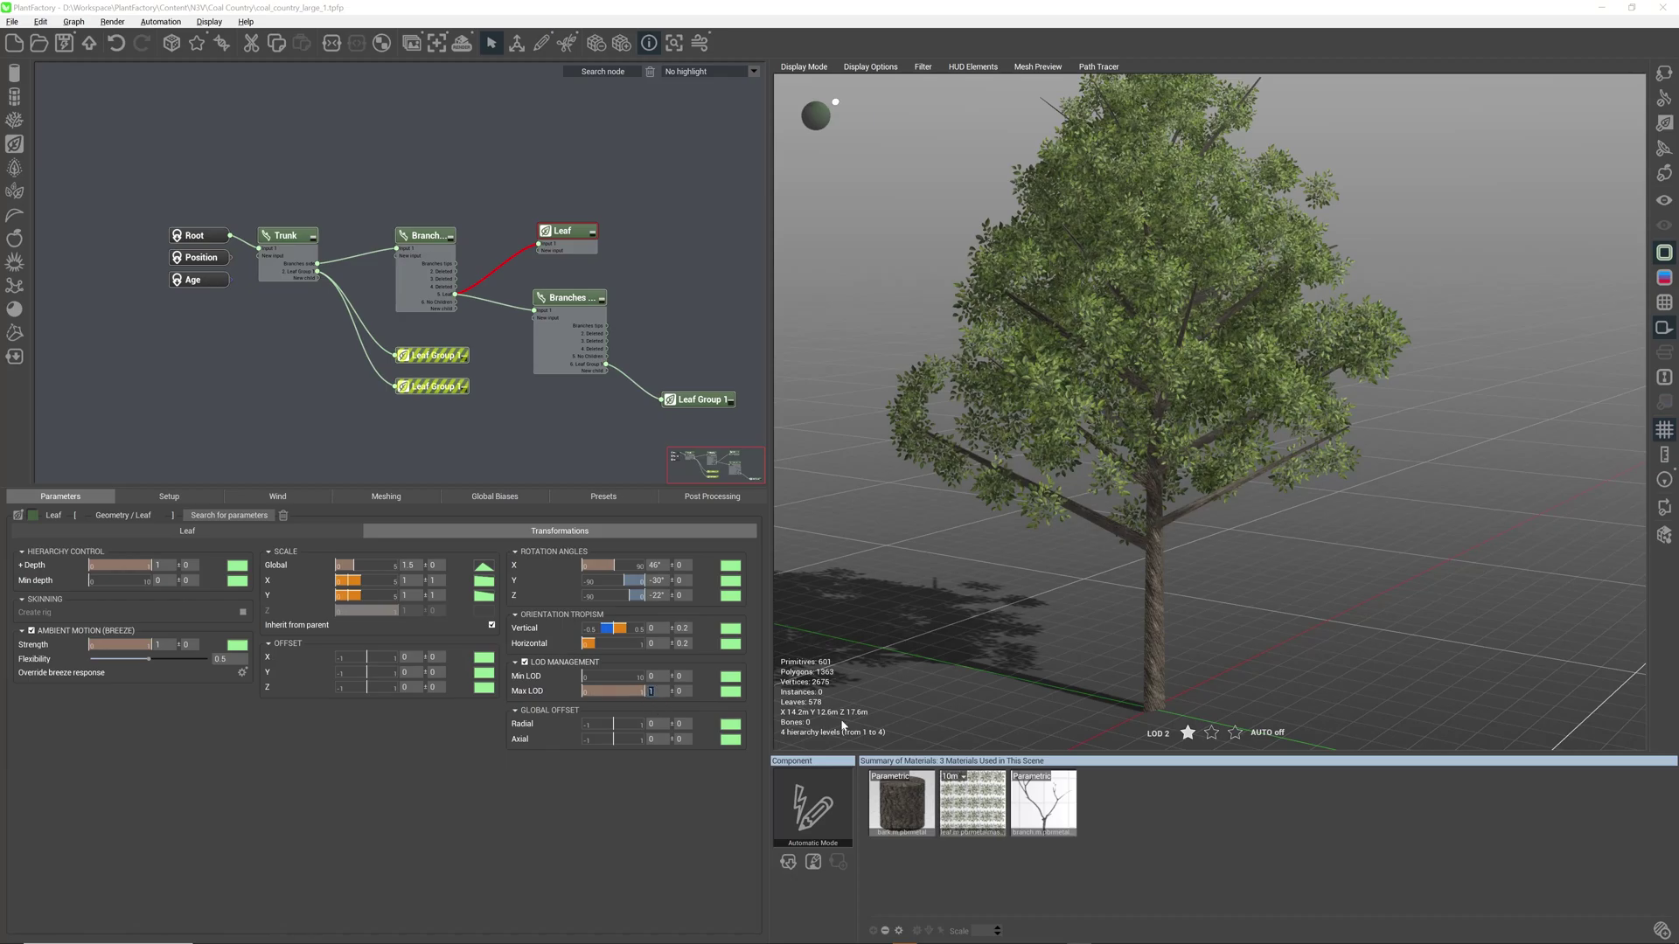
pyautogui.write('2')
pyautogui.press('Return')
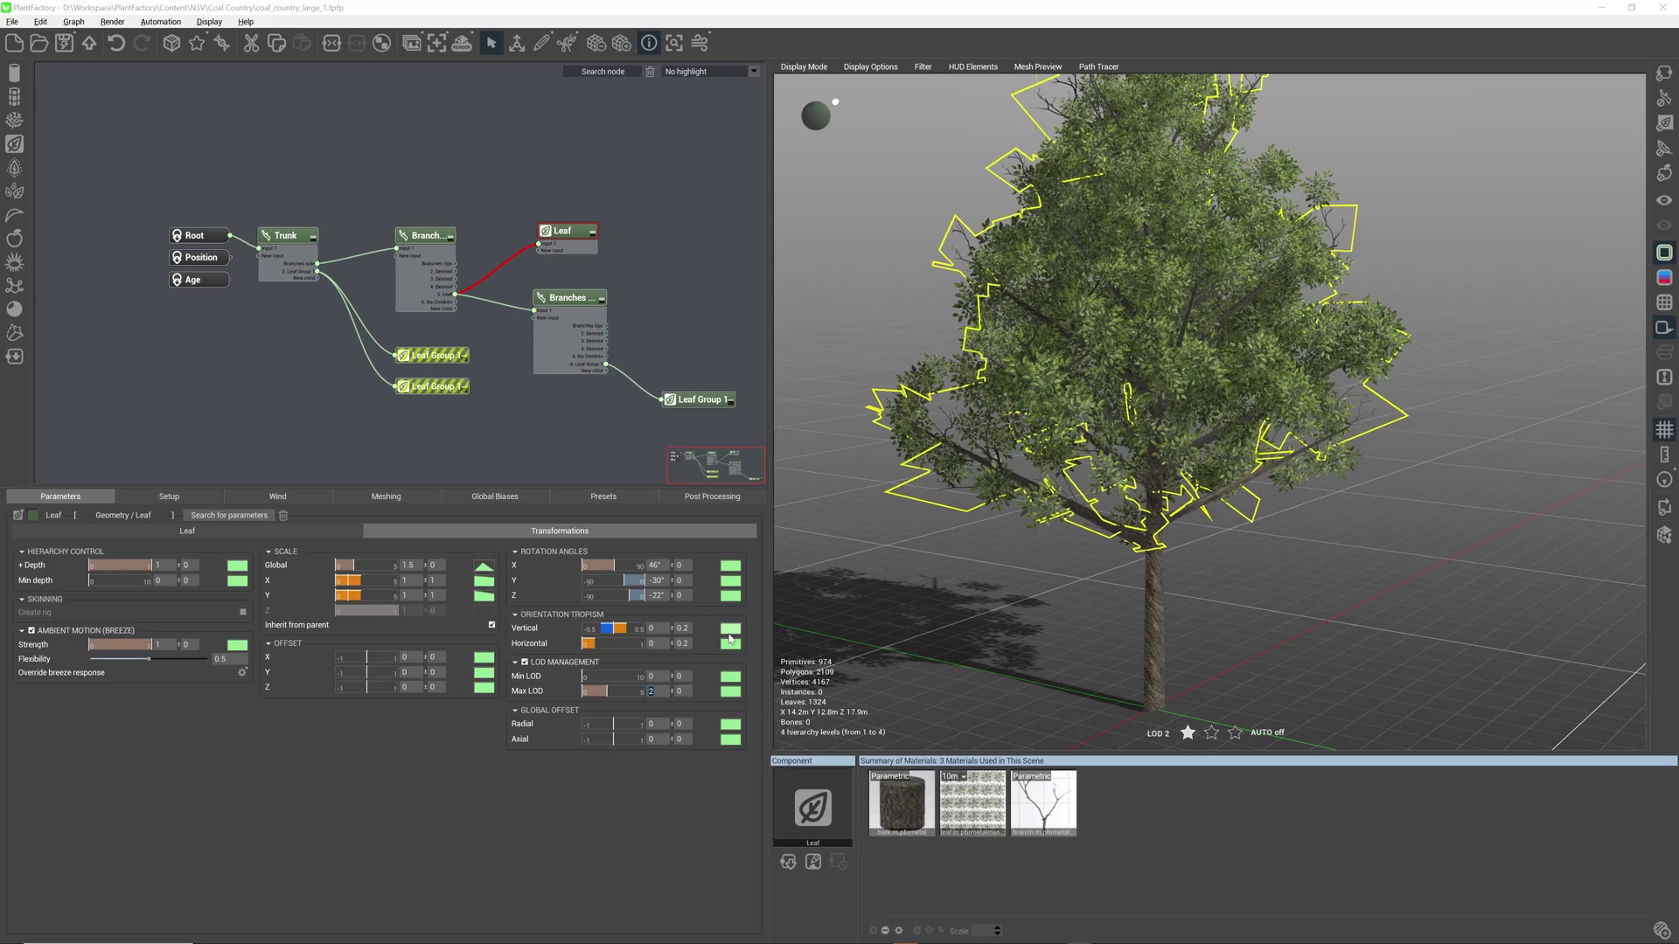
pyautogui.write('1')
pyautogui.press('Return')
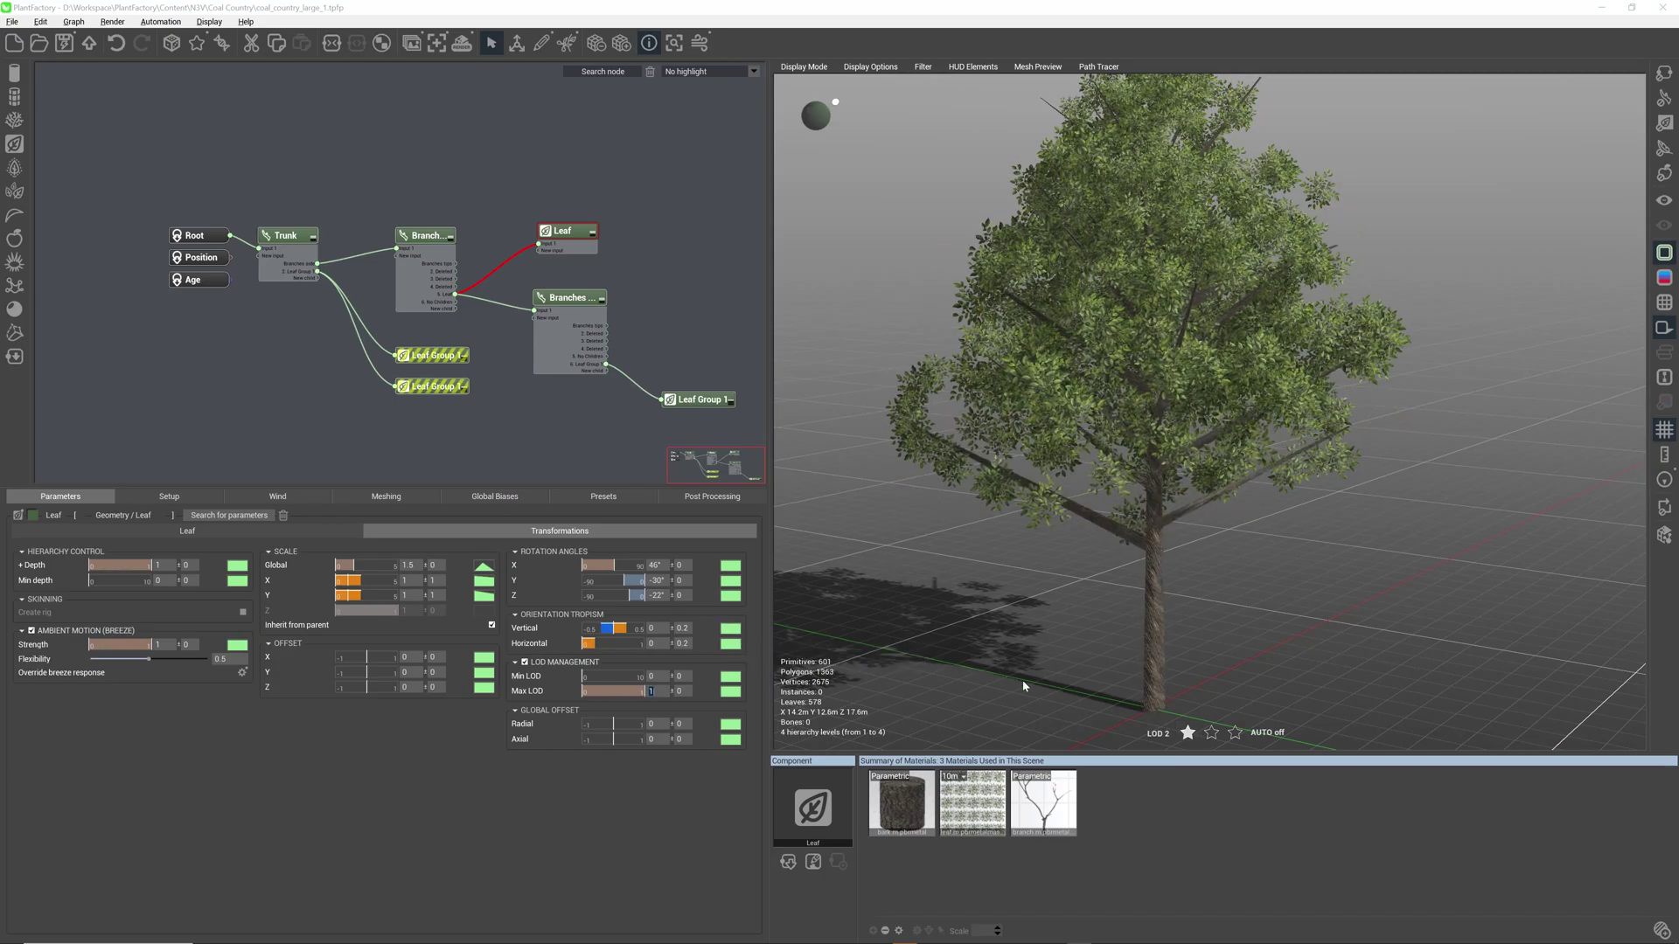
# Step: Compare the foliage at LOD 0 and LOD 2 from different angles and return to LOD 0
pyautogui.click(1235, 734)
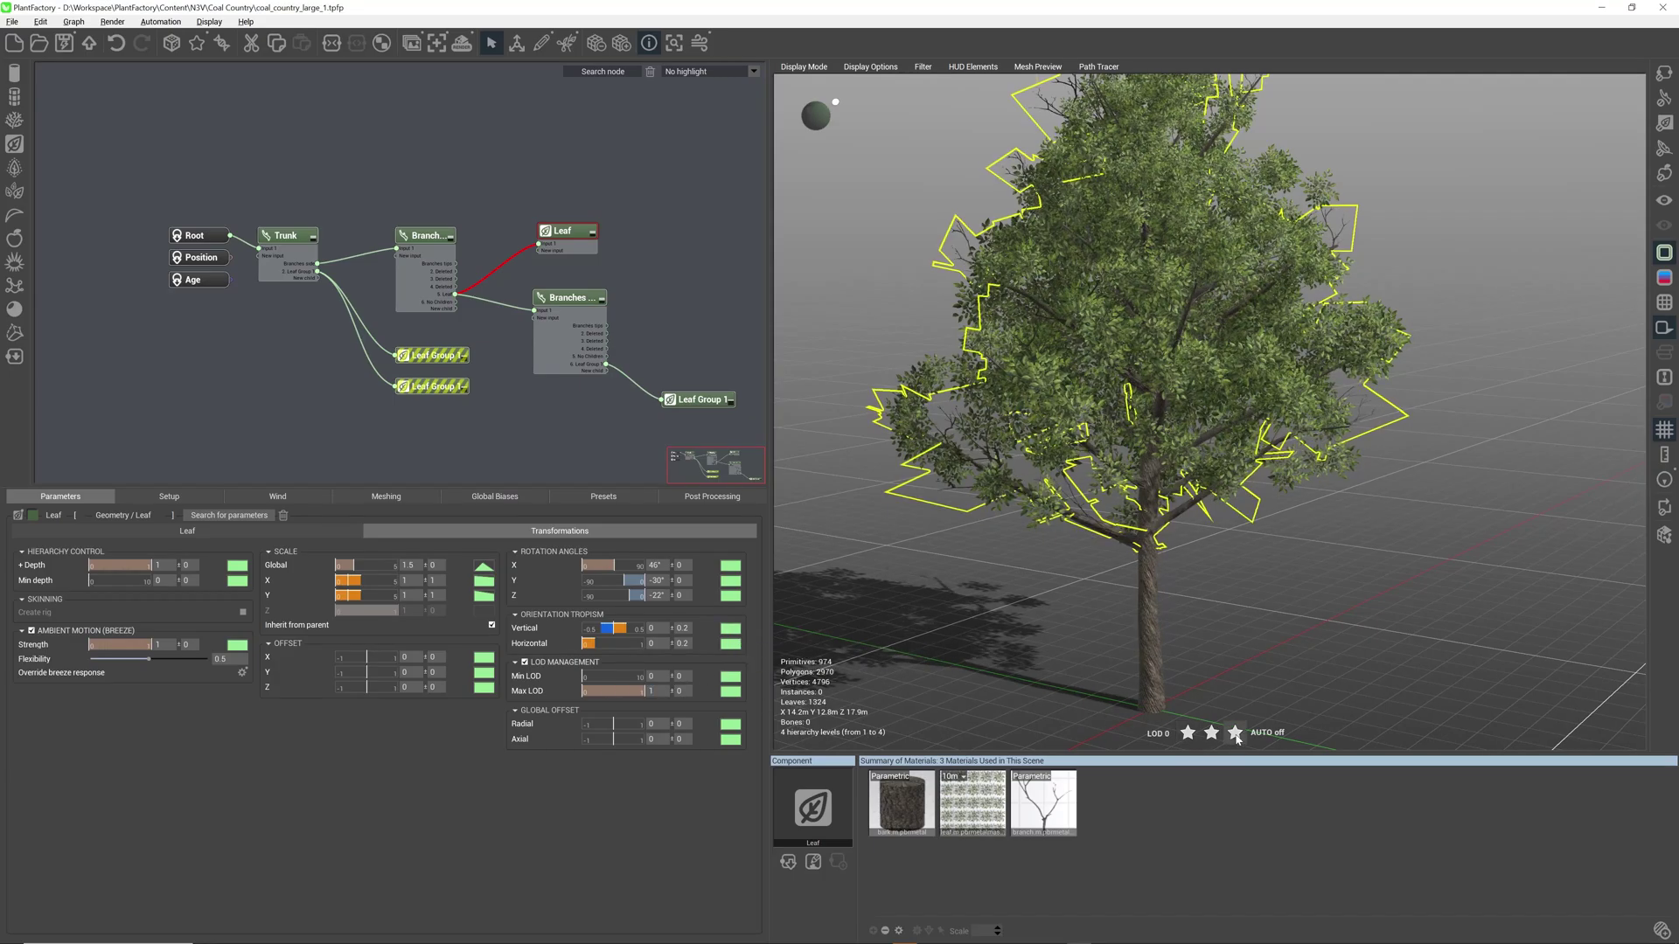
pyautogui.click(1188, 736)
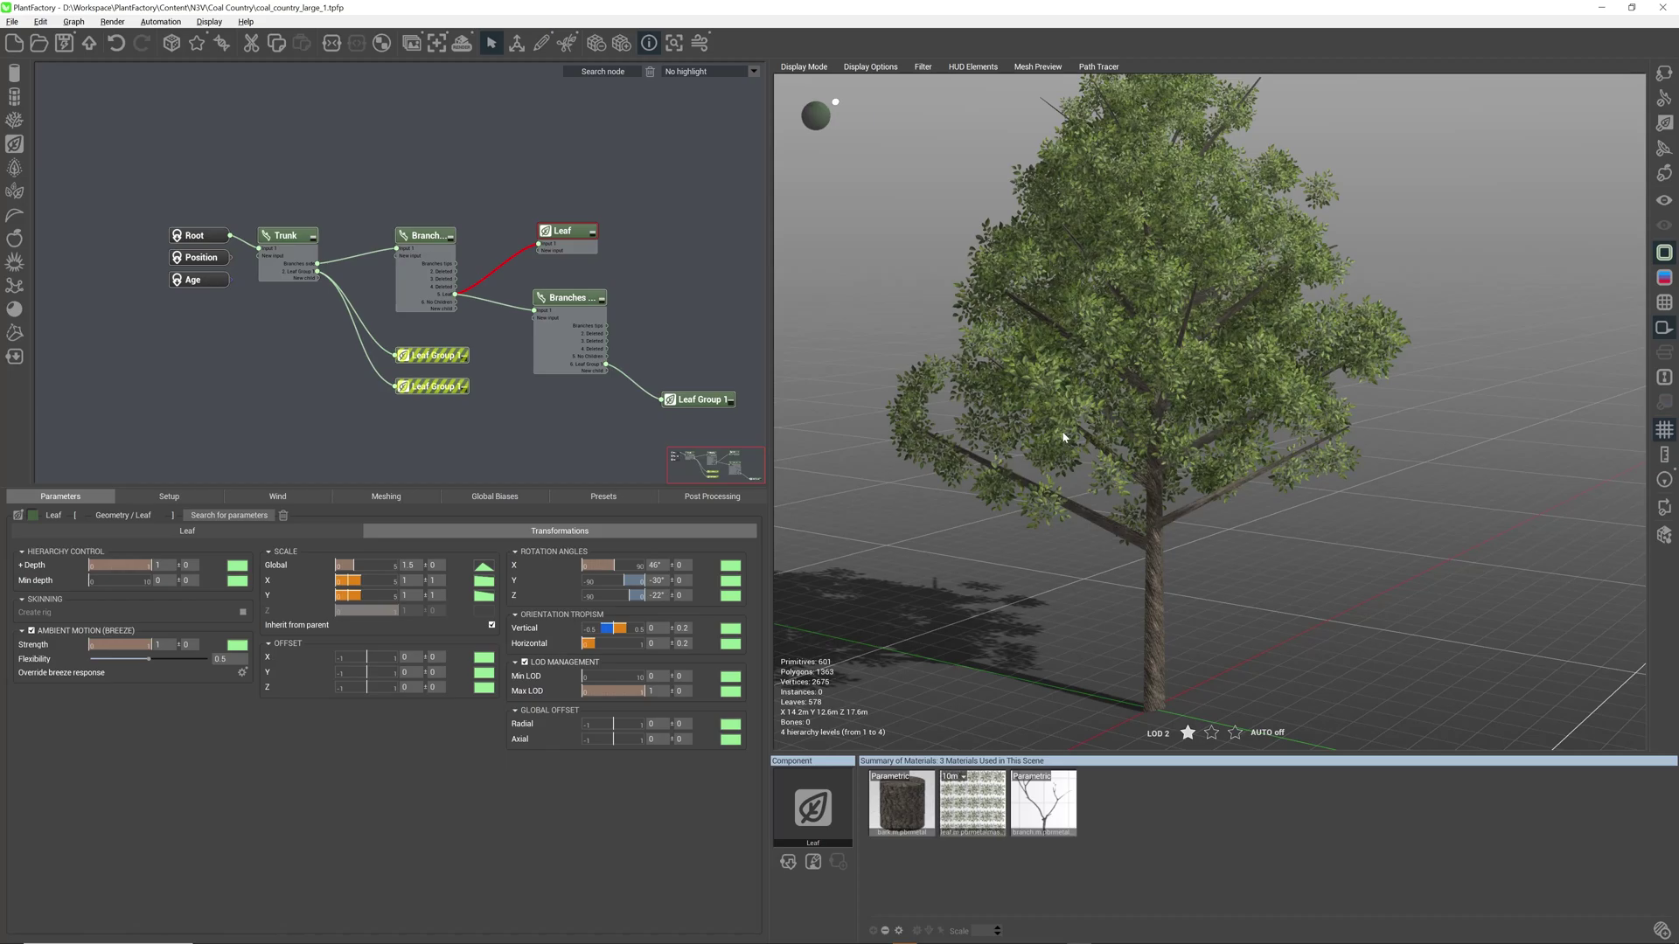
pyautogui.moveTo(1204, 456); pyautogui.dragTo(838, 666)
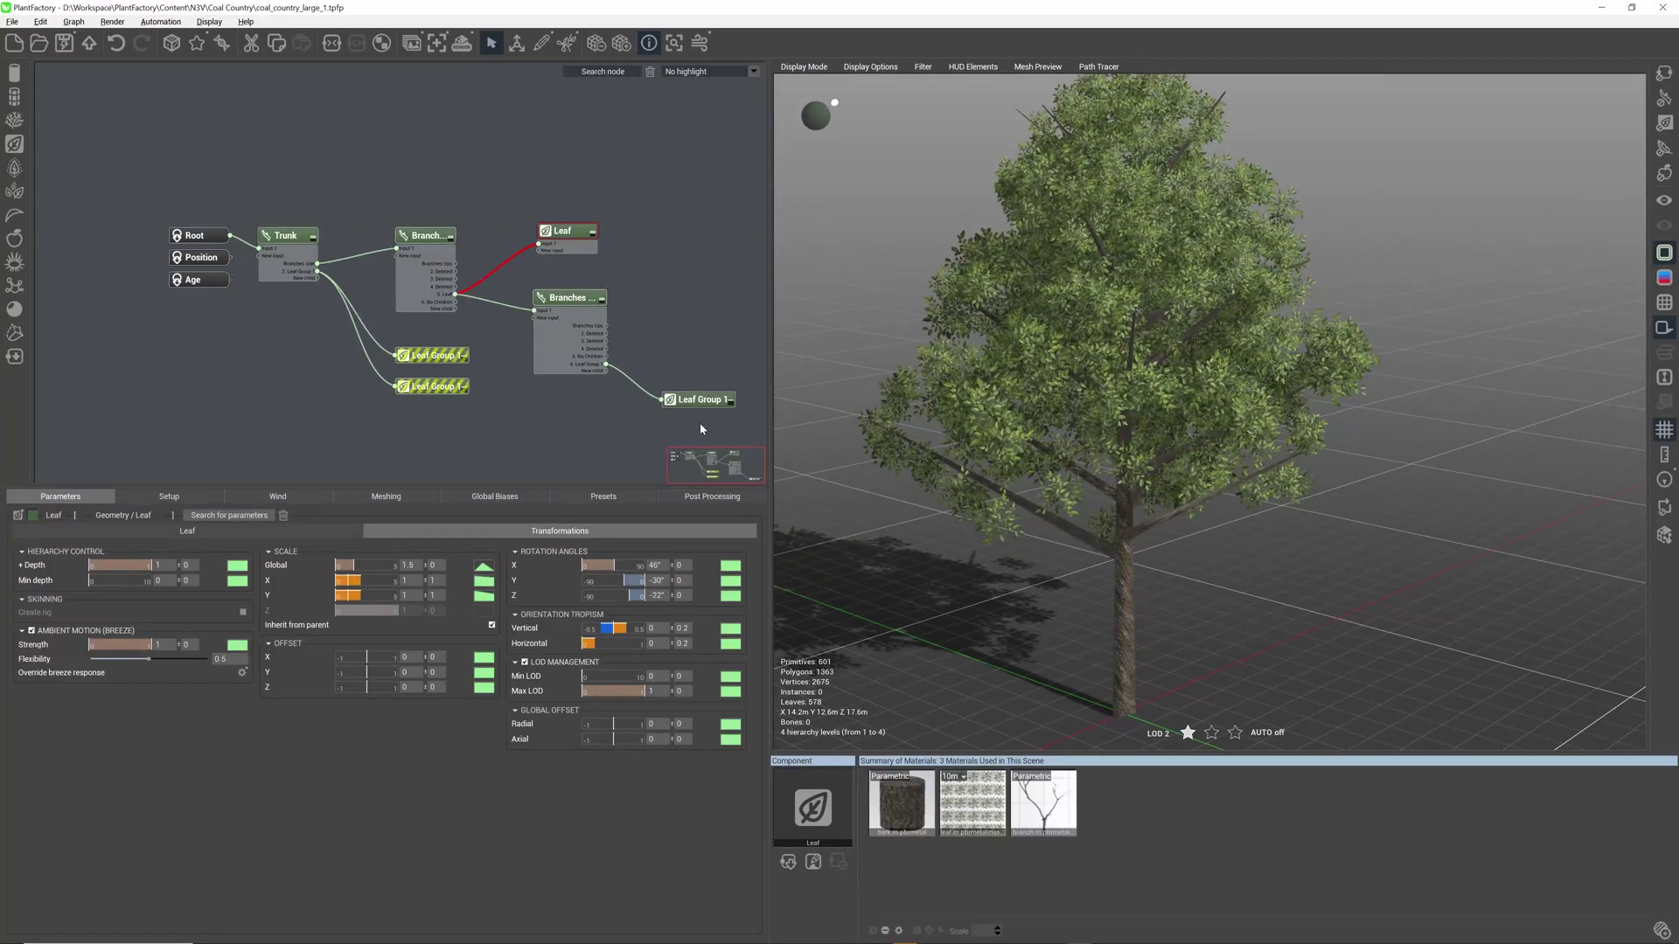
pyautogui.moveTo(1032, 534); pyautogui.dragTo(1235, 454, button='right')
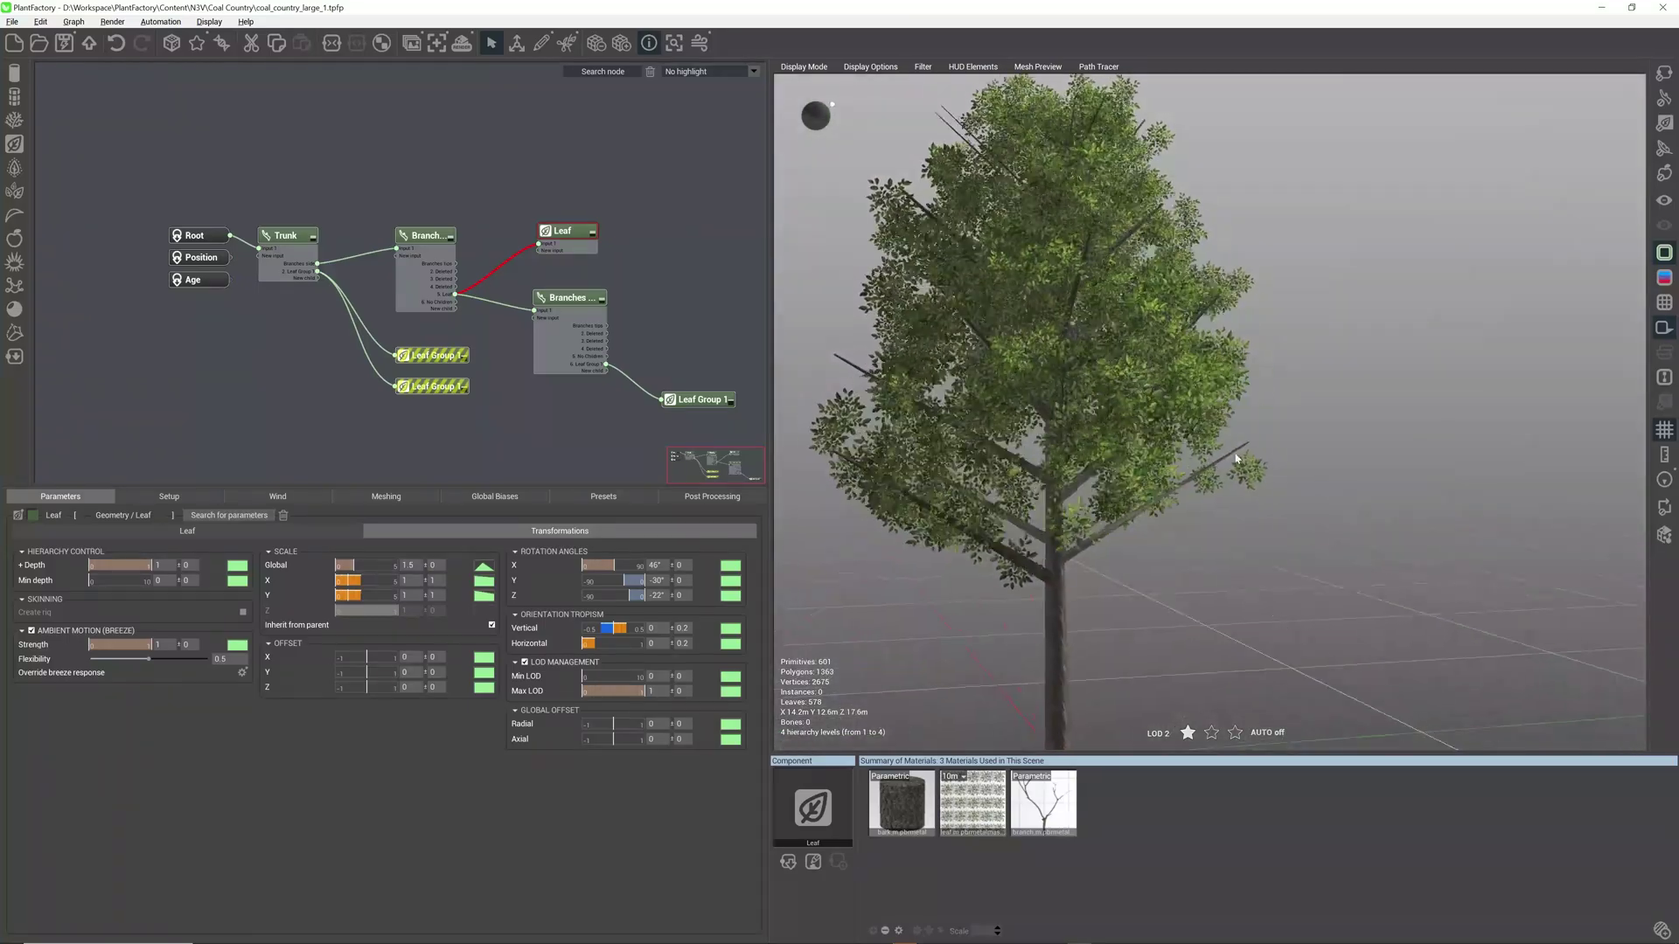
pyautogui.moveTo(1235, 457); pyautogui.dragTo(1169, 580)
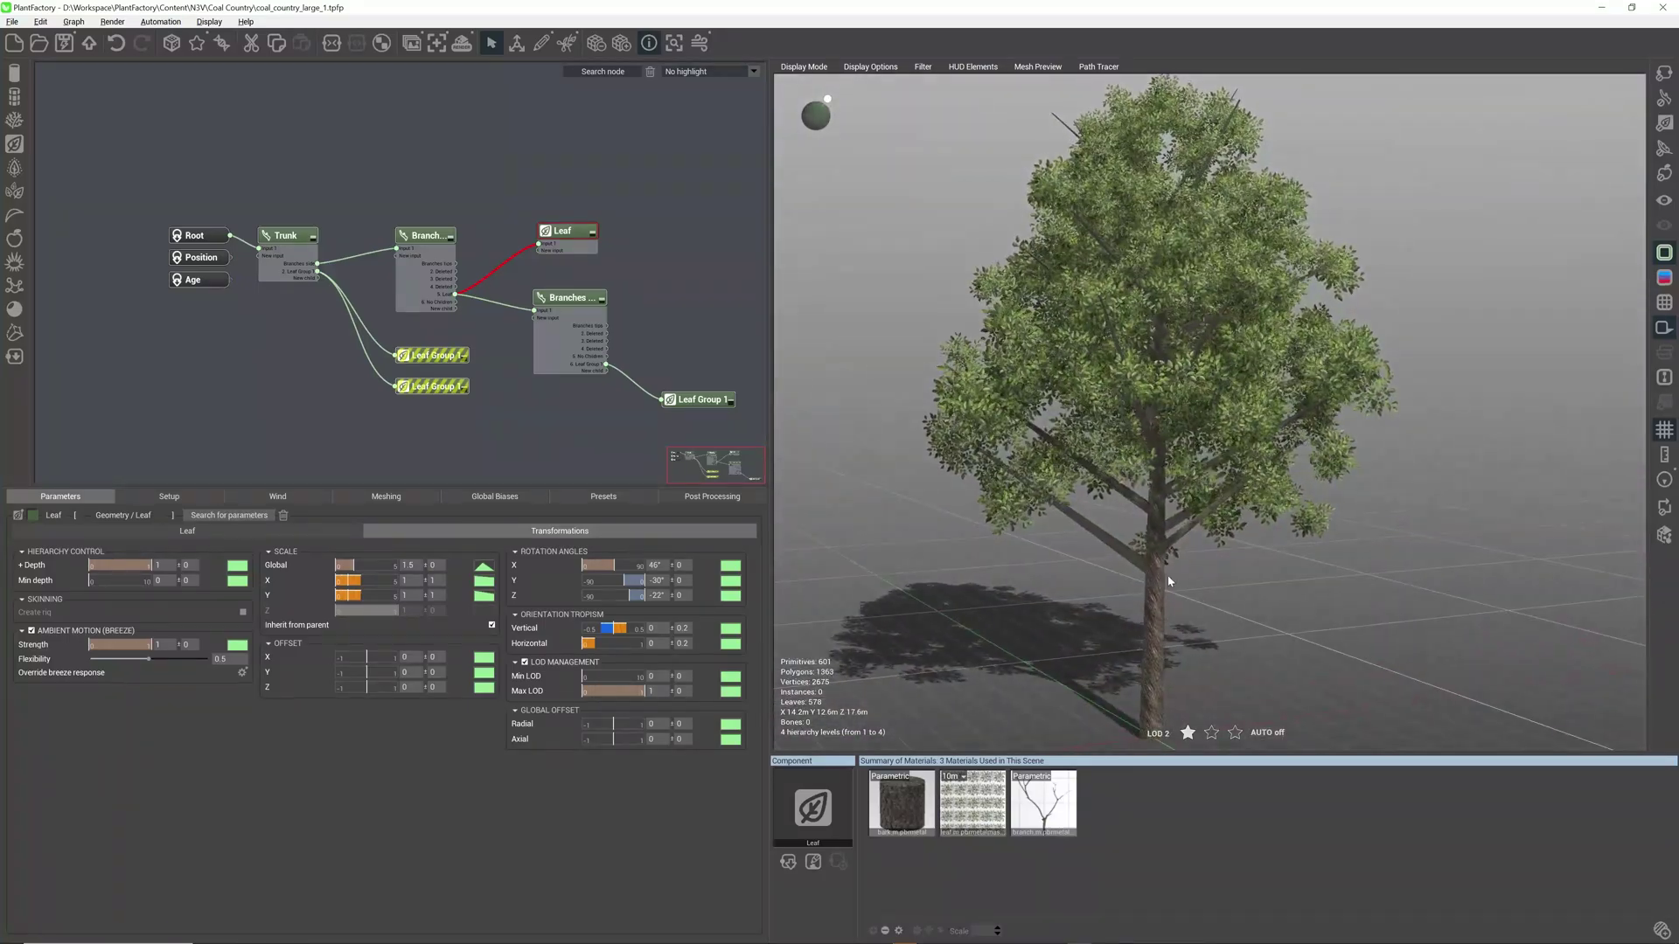
pyautogui.click(1234, 732)
# Step: Clear the Leaf selection and inspect the complete LOD 0 tree from all around
pyautogui.moveTo(1240, 668); pyautogui.dragTo(1178, 467)
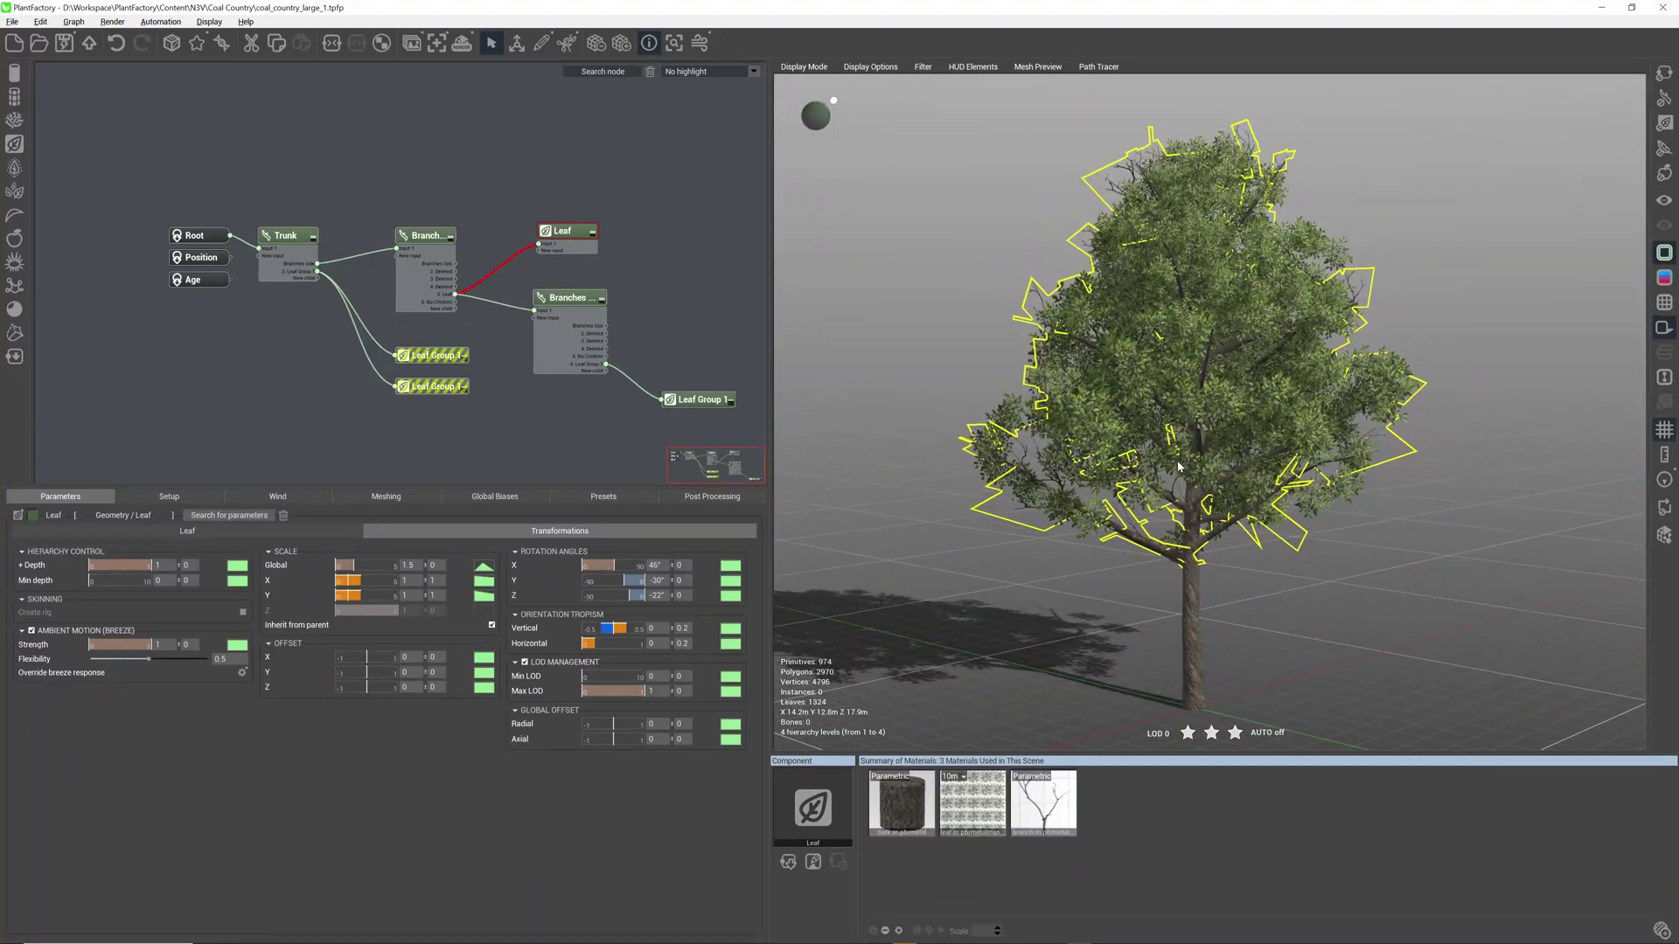
pyautogui.moveTo(1178, 467); pyautogui.dragTo(1259, 464, button='right')
pyautogui.click(1300, 526)
pyautogui.moveTo(1300, 523); pyautogui.dragTo(1280, 431, button='right')
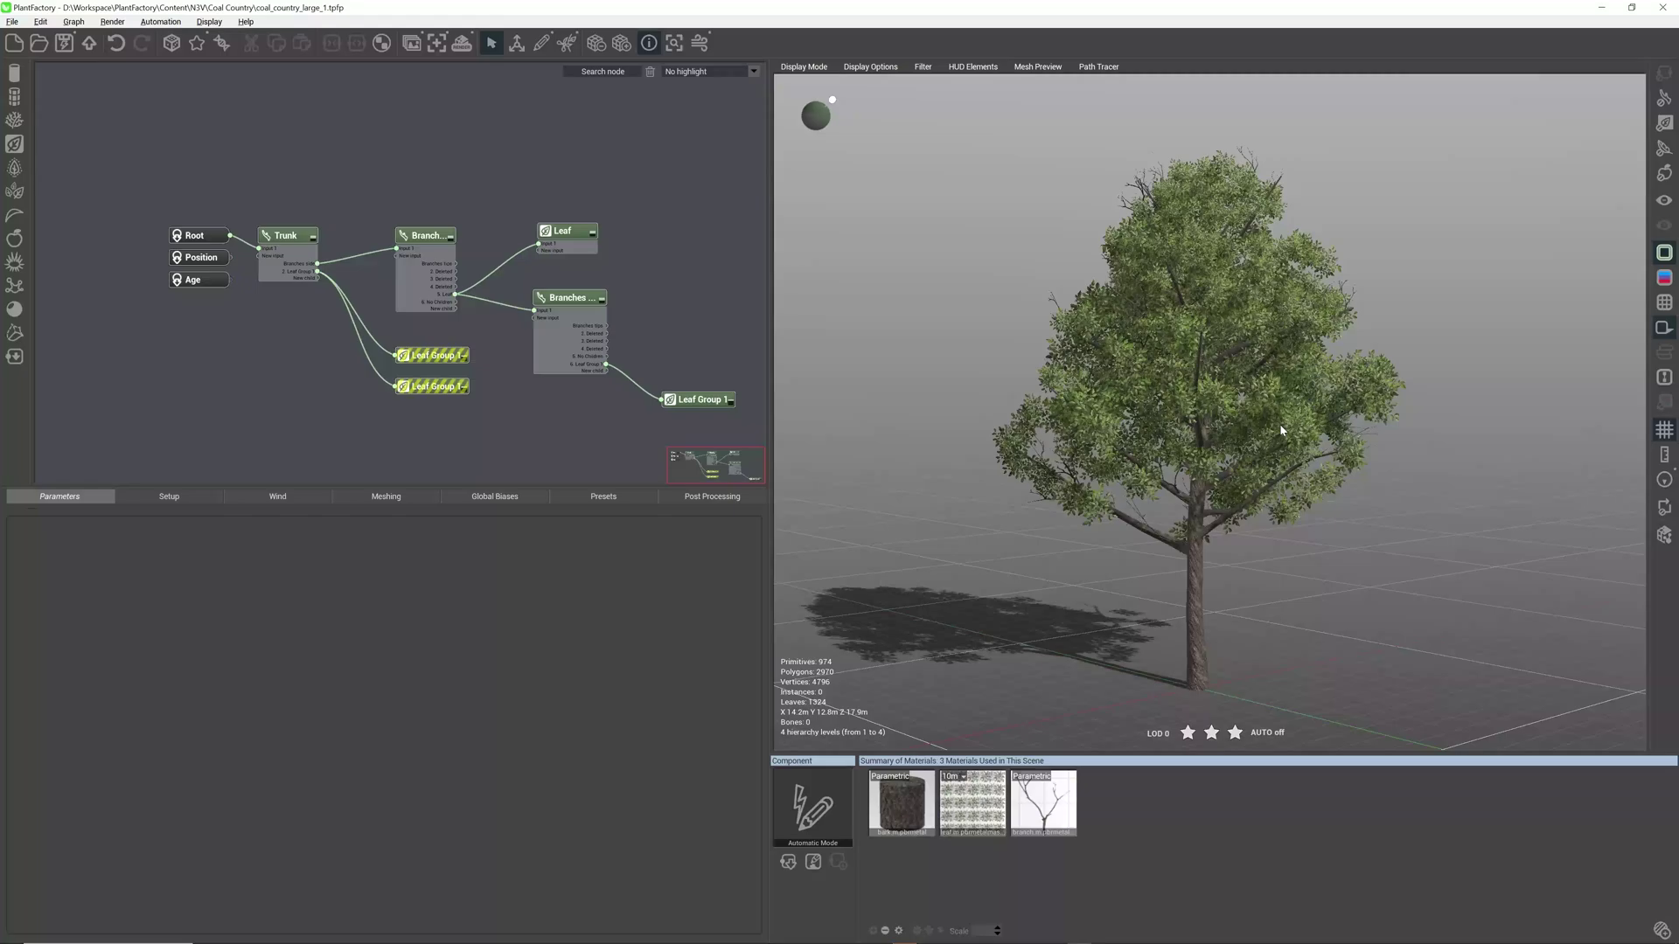
pyautogui.moveTo(1281, 430); pyautogui.dragTo(1297, 497)
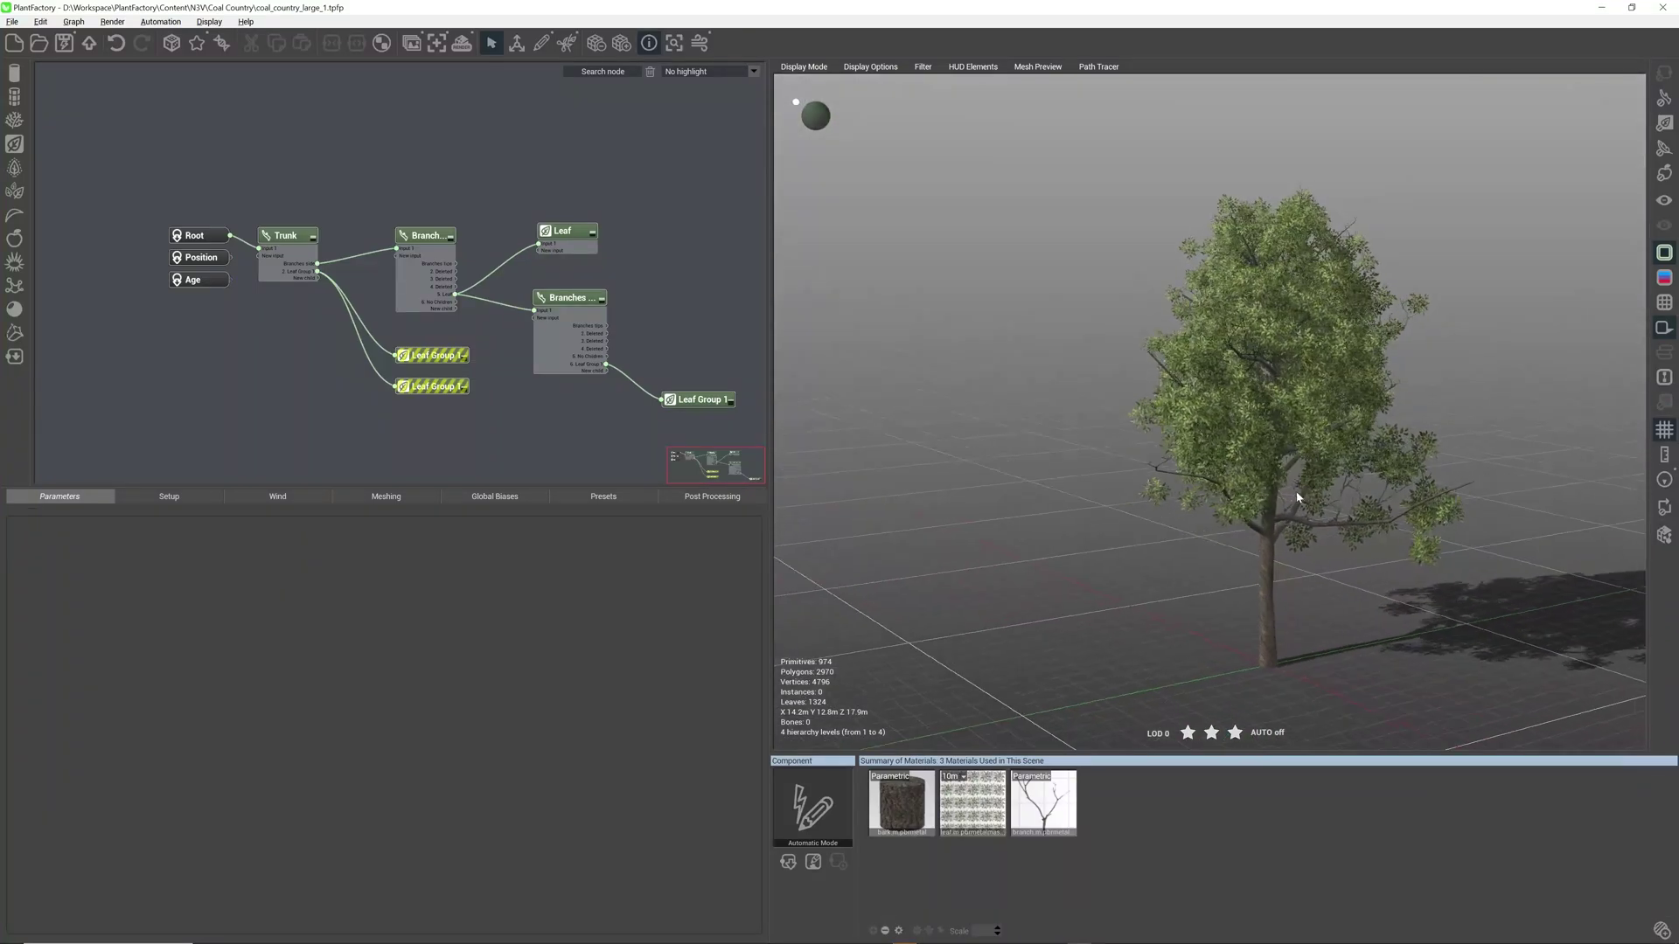
pyautogui.moveTo(1296, 497); pyautogui.dragTo(1304, 524, button='right')
pyautogui.scroll(4, 1304, 525)
pyautogui.scroll(-3, 1304, 525)
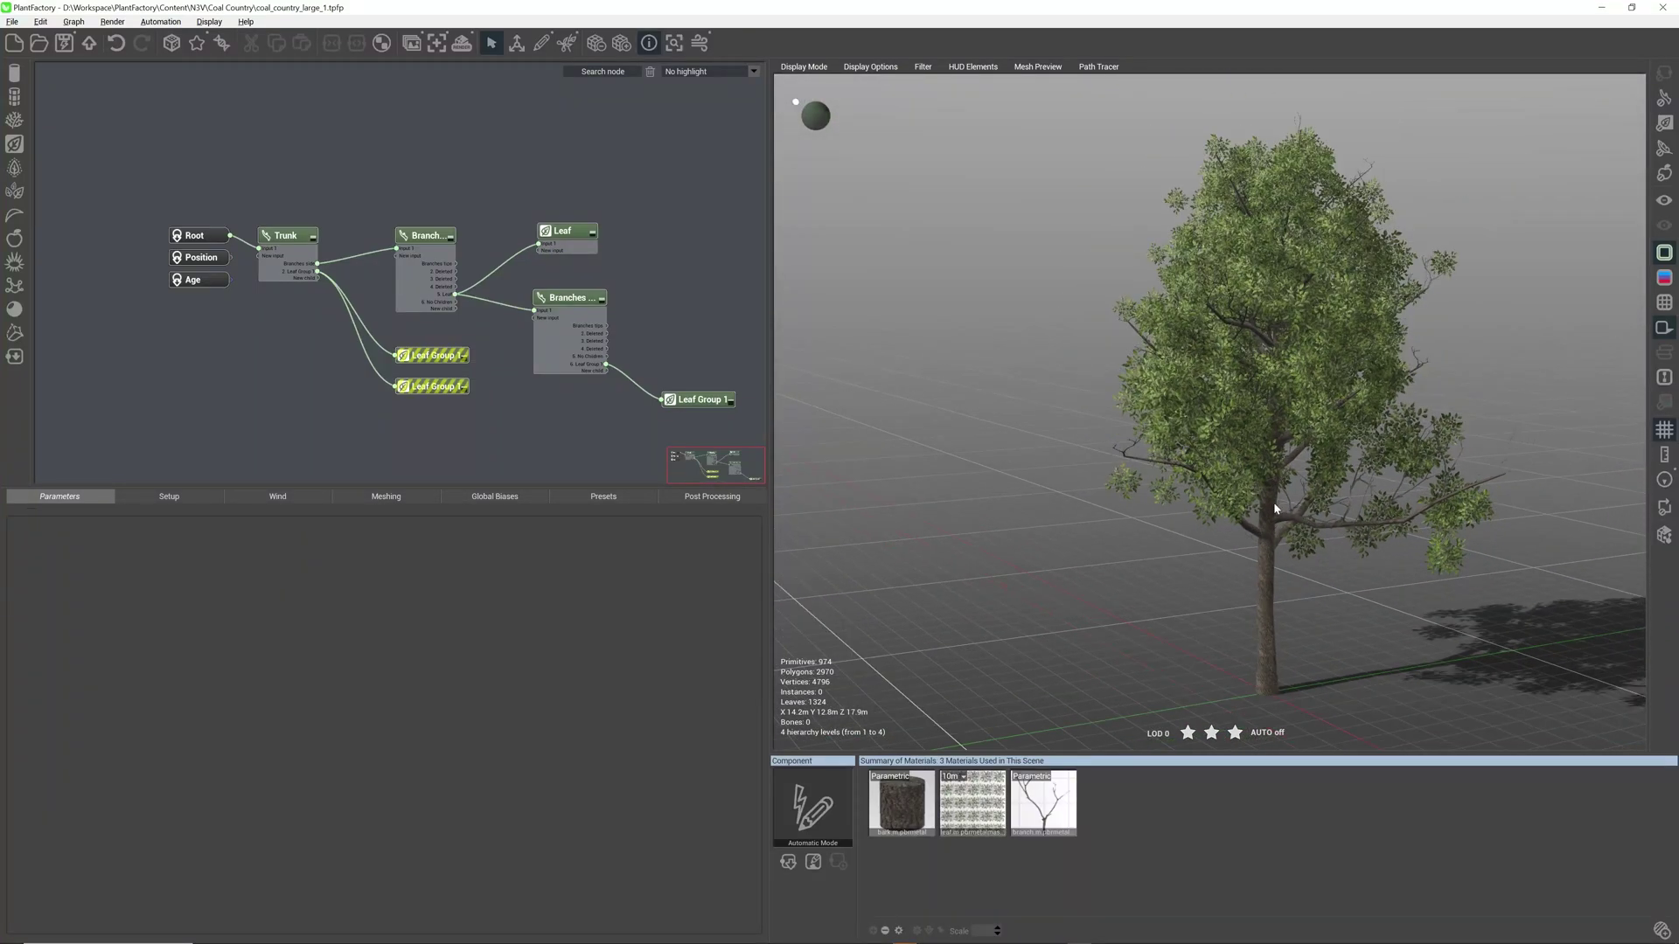
pyautogui.moveTo(1274, 509); pyautogui.dragTo(1321, 516)
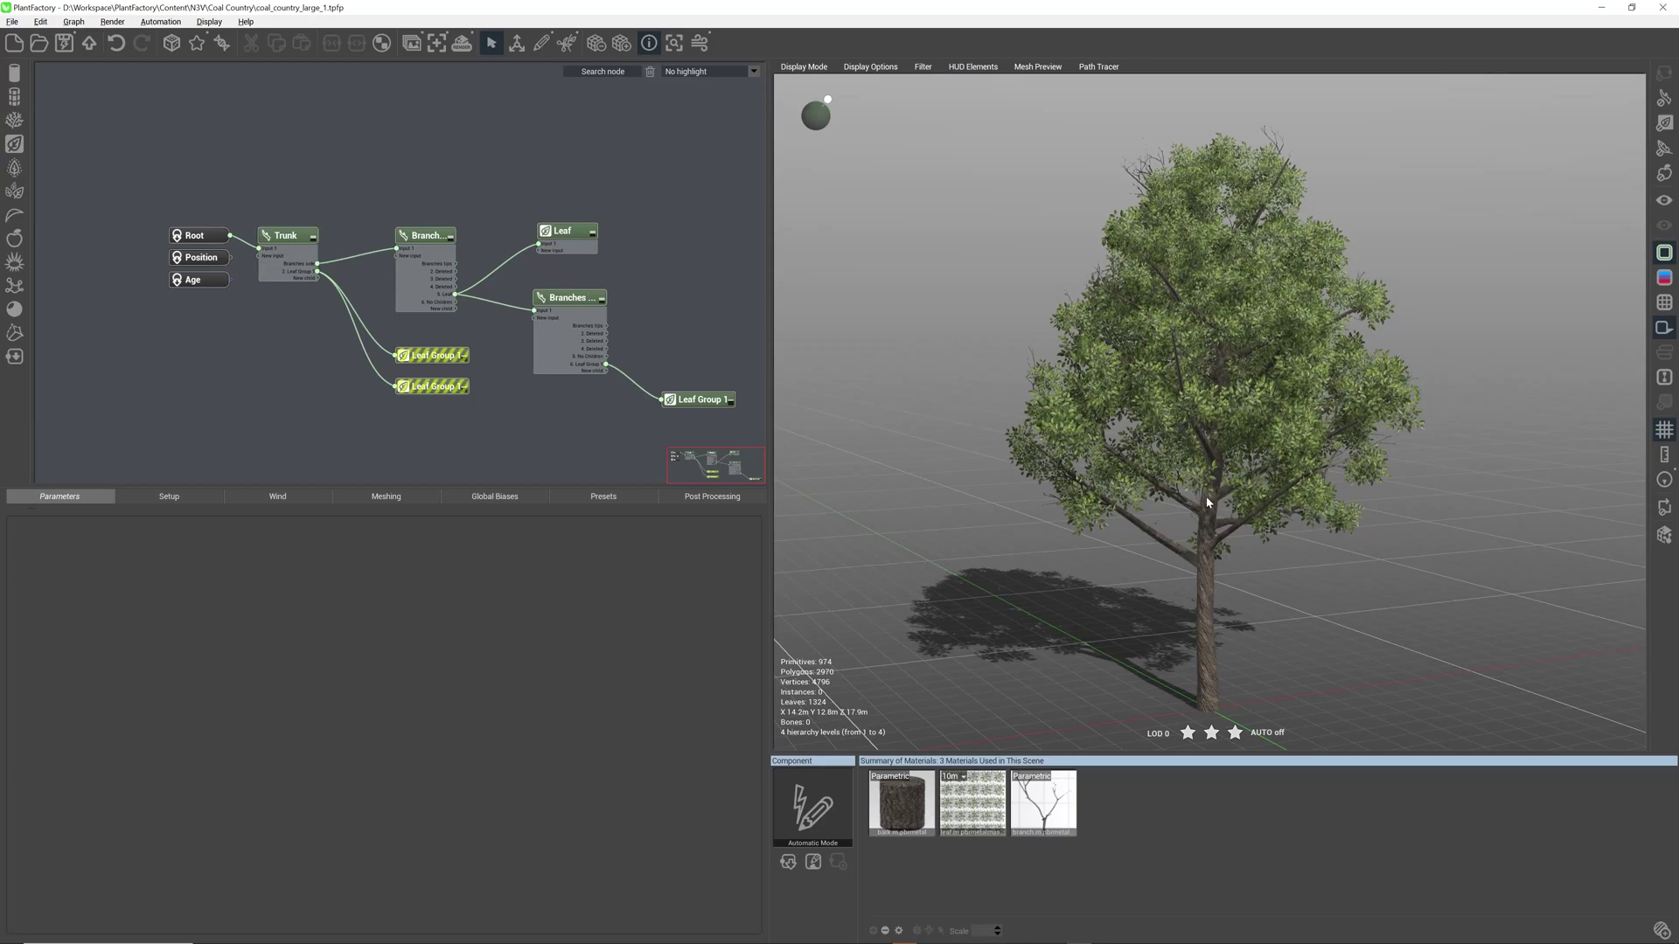
pyautogui.moveTo(1207, 503); pyautogui.dragTo(1236, 470)
pyautogui.moveTo(1234, 535); pyautogui.dragTo(1274, 496)
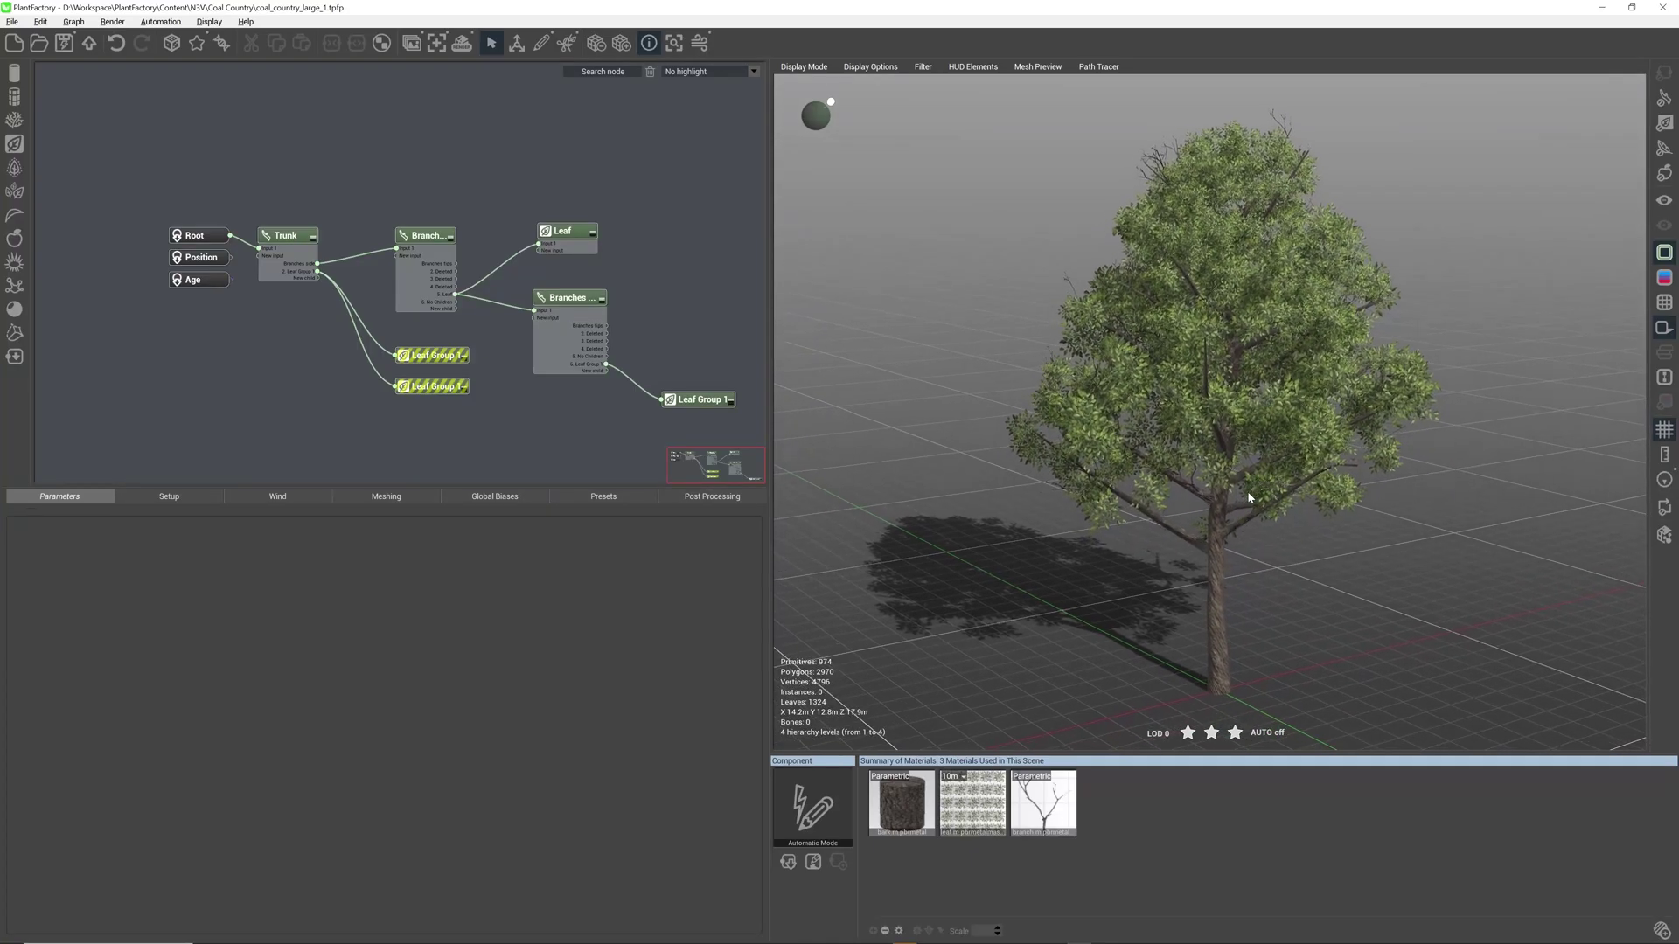
pyautogui.moveTo(1226, 540); pyautogui.dragTo(1328, 495)
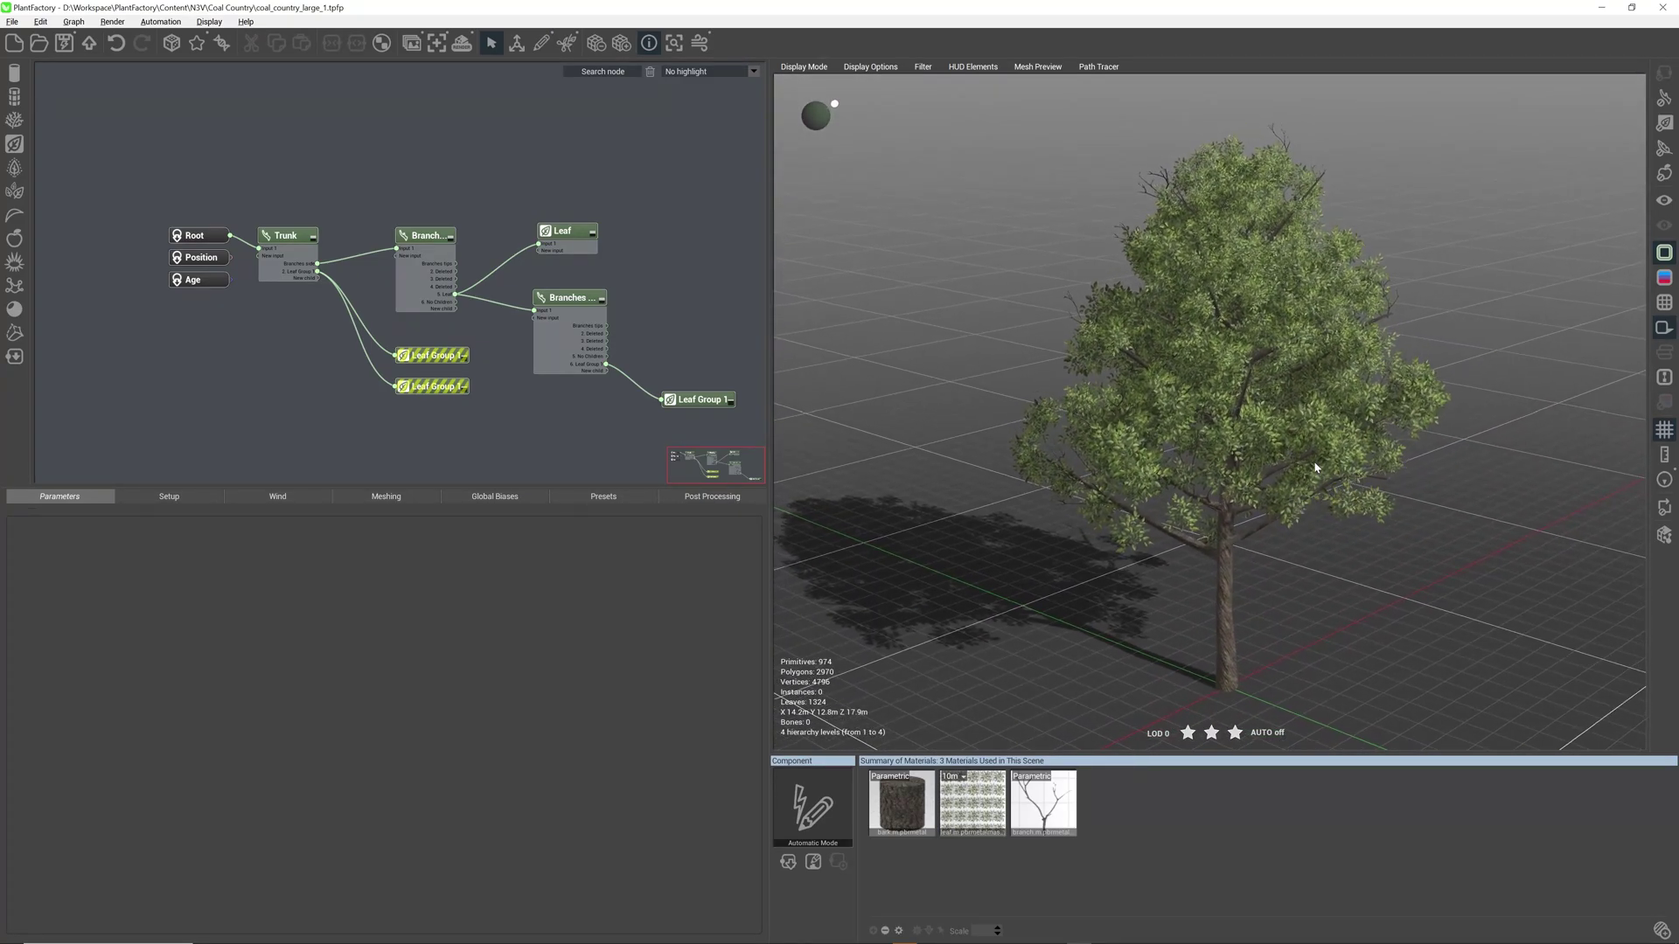